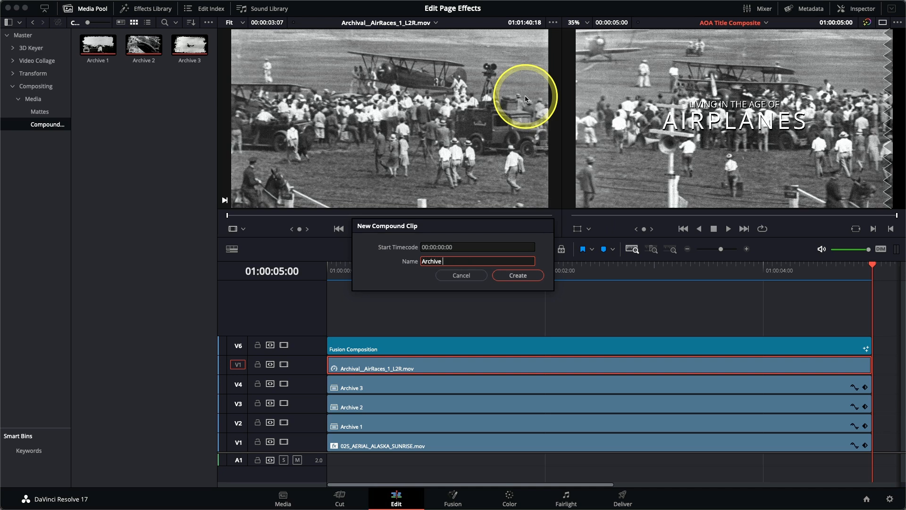
# Create the new compound clip Archive 4 and enable stacked timelines in the timeline view.
pyautogui.click(517, 275)
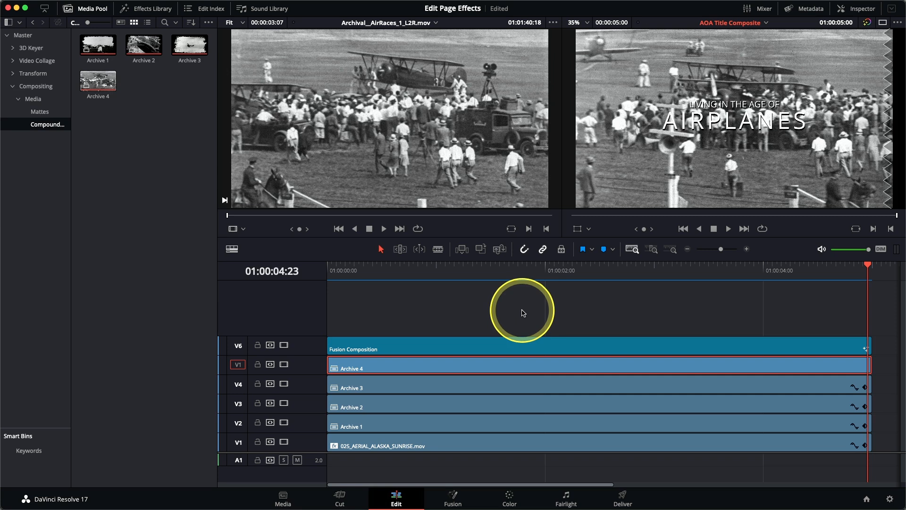
pyautogui.click(234, 250)
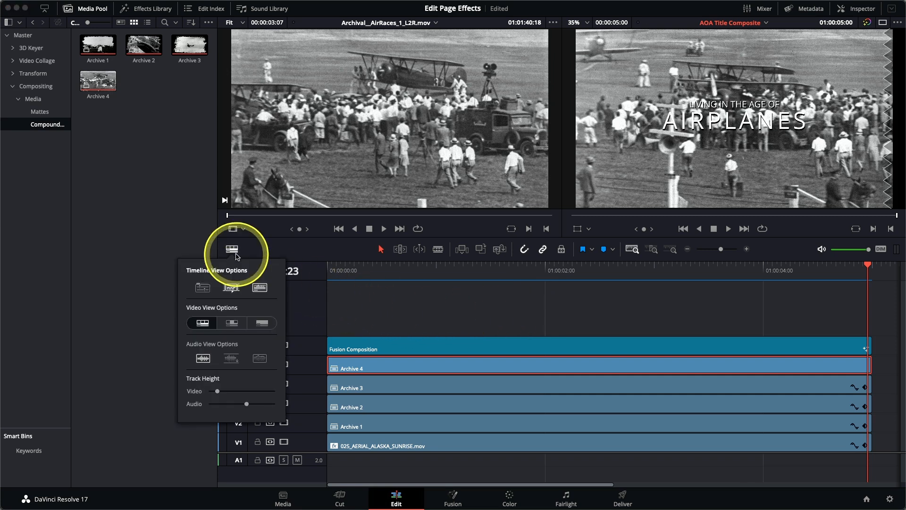
pyautogui.click(203, 291)
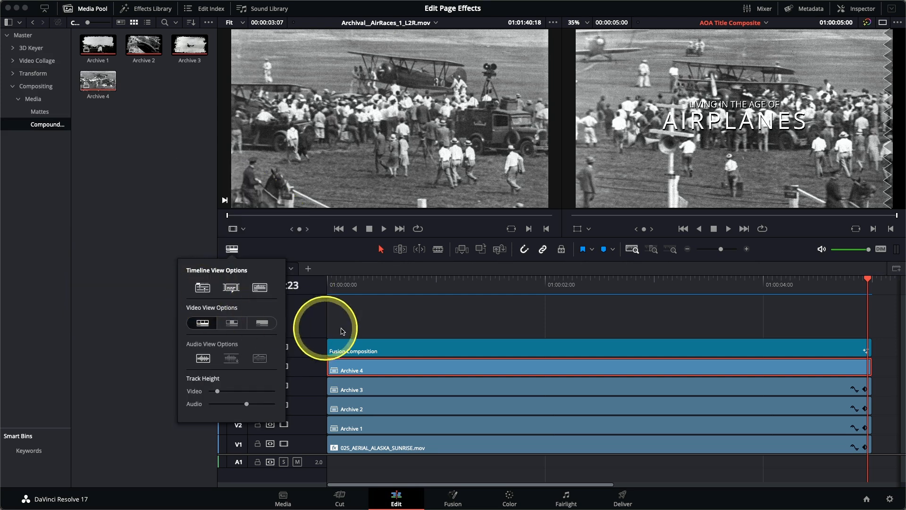
# Open the Archive 4 compound clip as its own timeline and add one video track below the first track, with 0 audio tracks.
pyautogui.rightClick(395, 369)
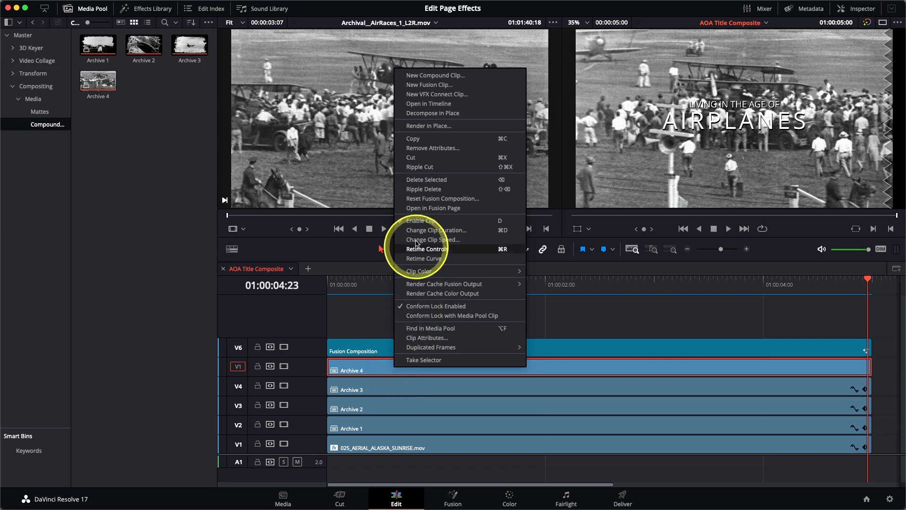
pyautogui.click(430, 105)
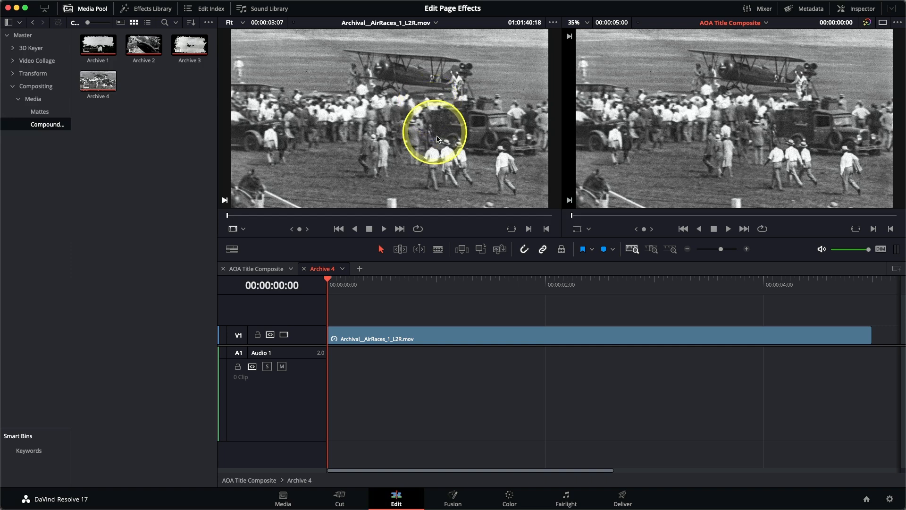
pyautogui.rightClick(314, 336)
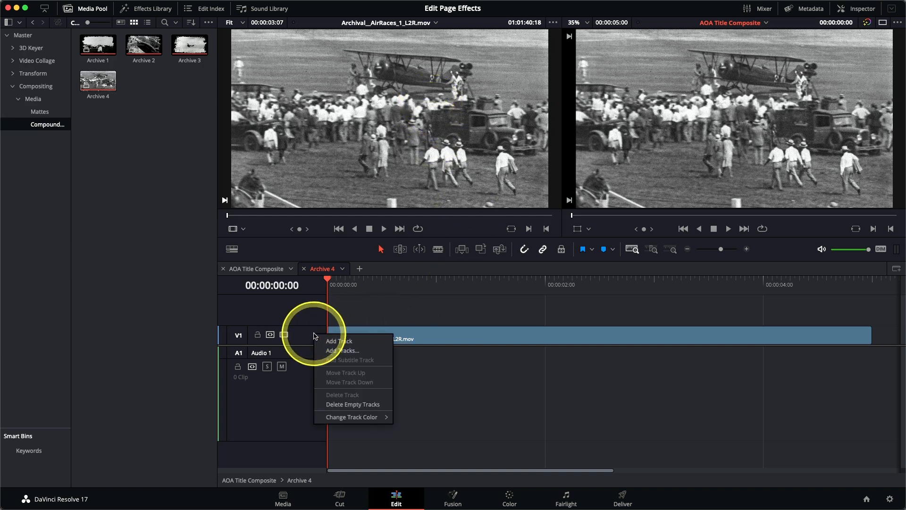
pyautogui.click(343, 352)
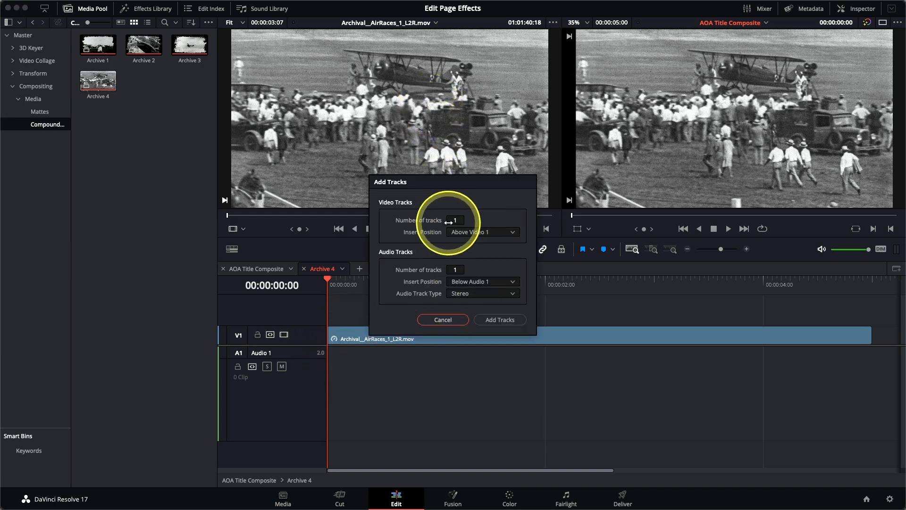
pyautogui.doubleClick(452, 268)
pyautogui.write('0')
pyautogui.click(476, 232)
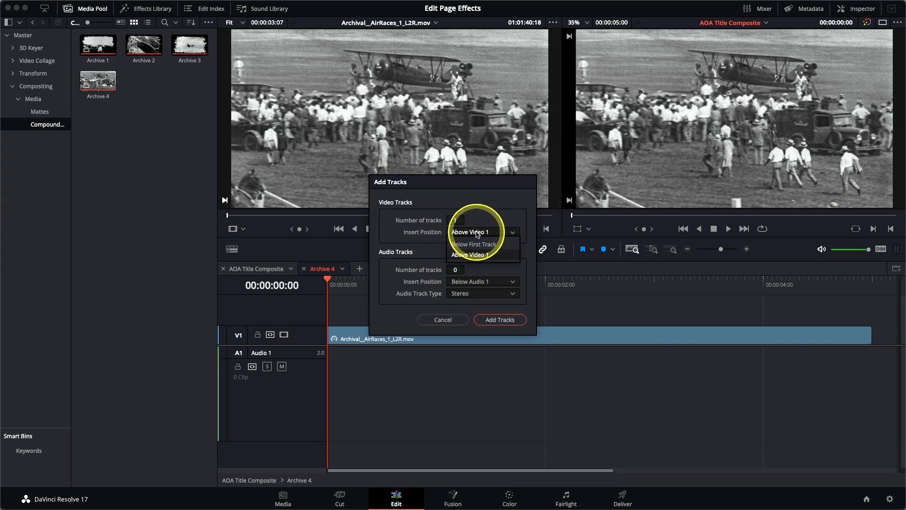
pyautogui.click(478, 244)
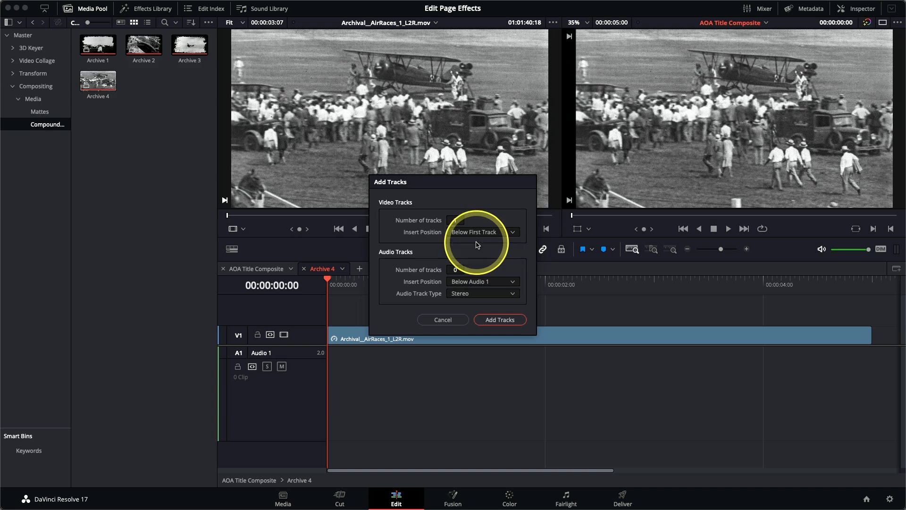
pyautogui.click(505, 322)
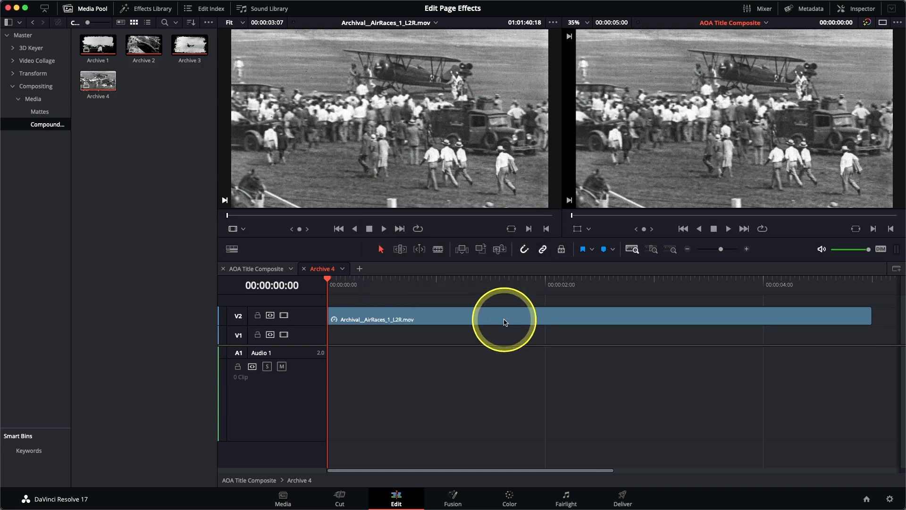
# Place matte 4 alpha.png from the Mattes bin on V1 beneath the archival clip and extend its end to match that clip.
pyautogui.click(44, 113)
pyautogui.doubleClick(102, 90)
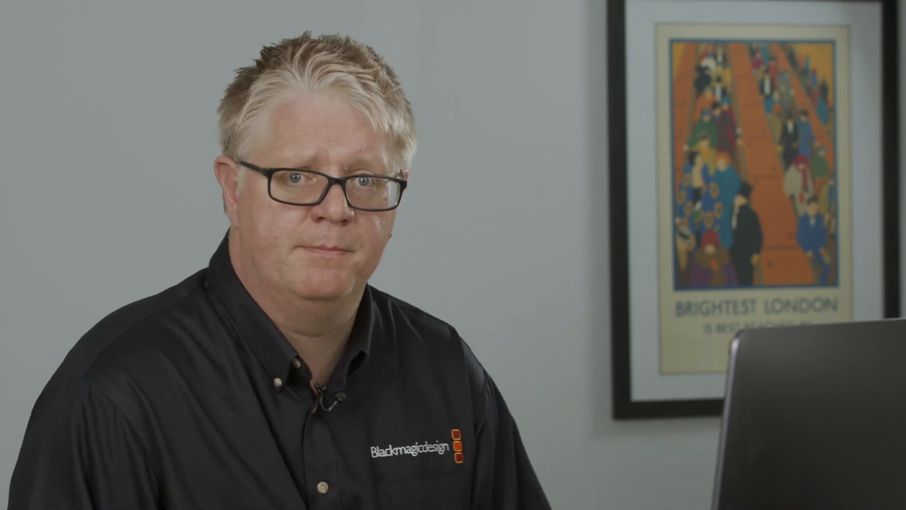
pyautogui.click(99, 82)
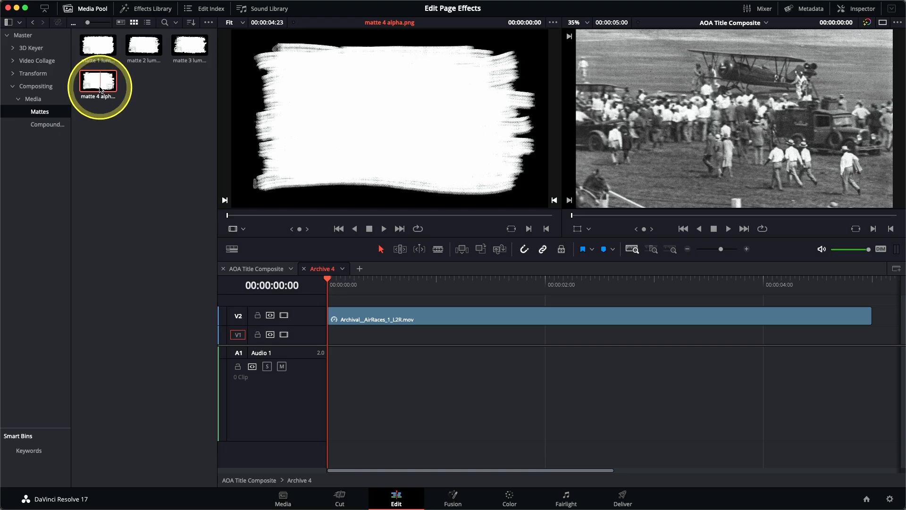
pyautogui.moveTo(100, 90); pyautogui.dragTo(668, 136)
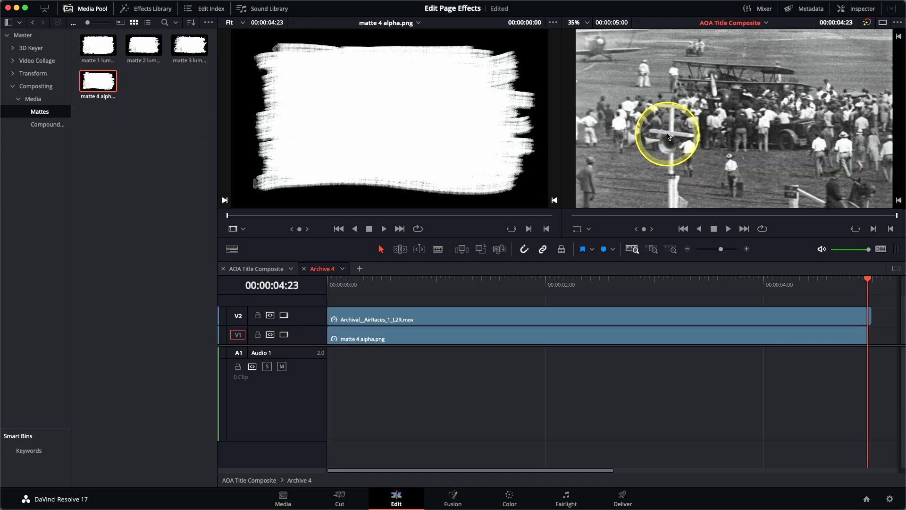
pyautogui.moveTo(872, 340); pyautogui.dragTo(874, 335)
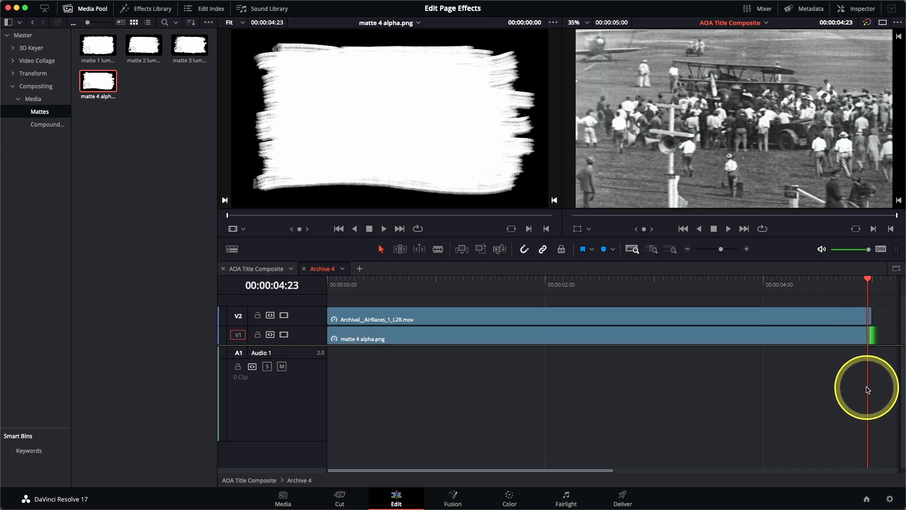
# Park the playhead at 00:00:02:08 and set the matte clip's composite mode to Alpha.
pyautogui.click(582, 283)
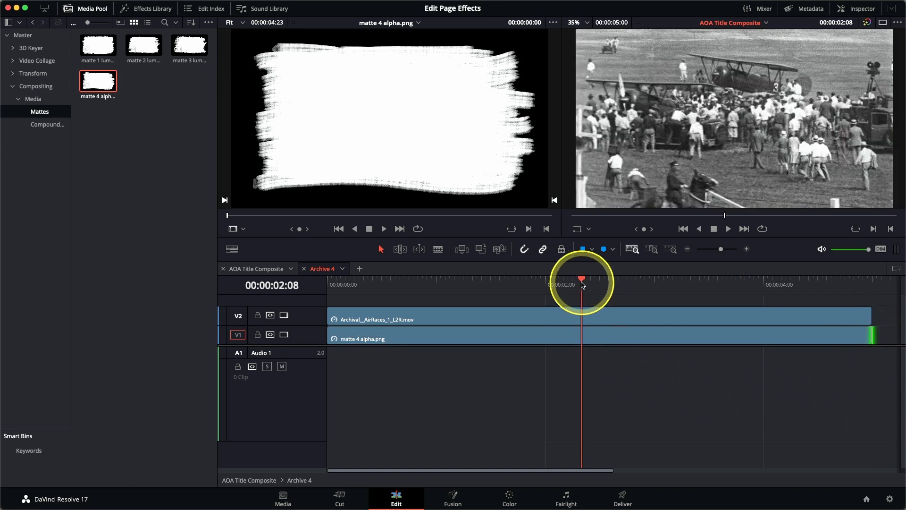
pyautogui.click(521, 344)
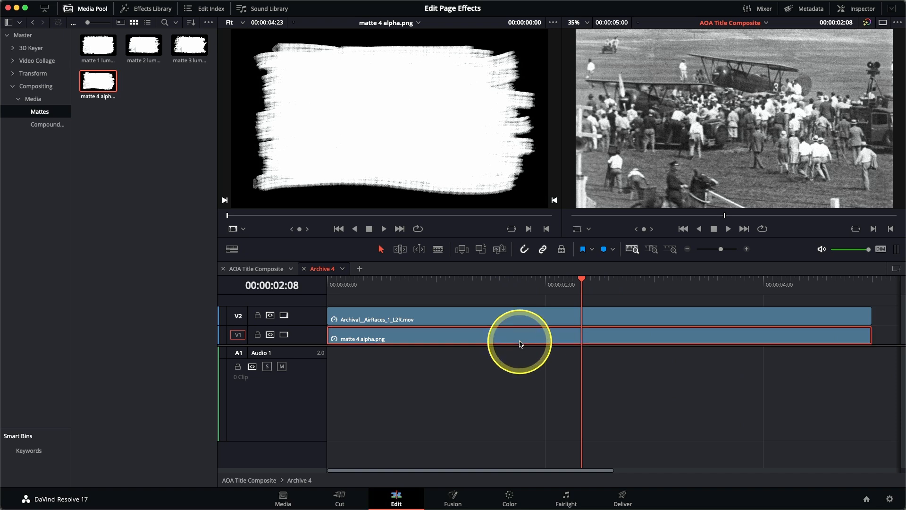
pyautogui.click(864, 9)
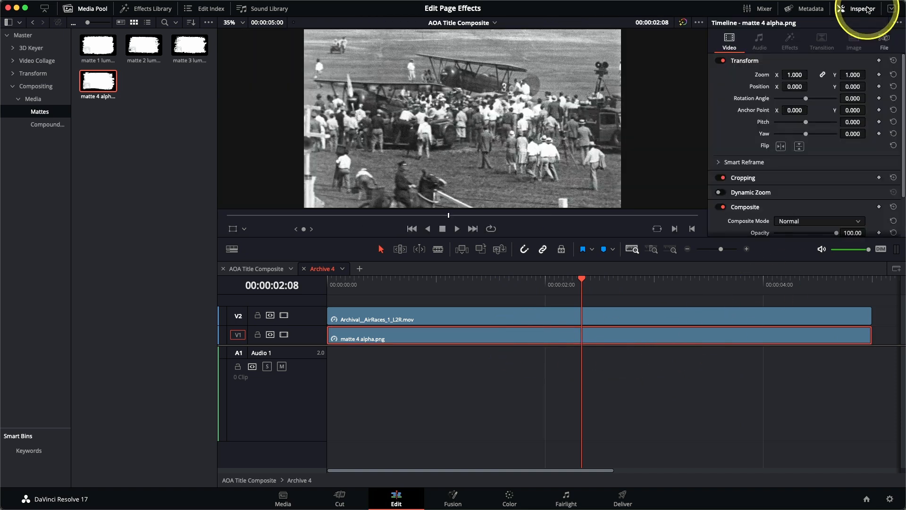
pyautogui.scroll(-3, 837, 113)
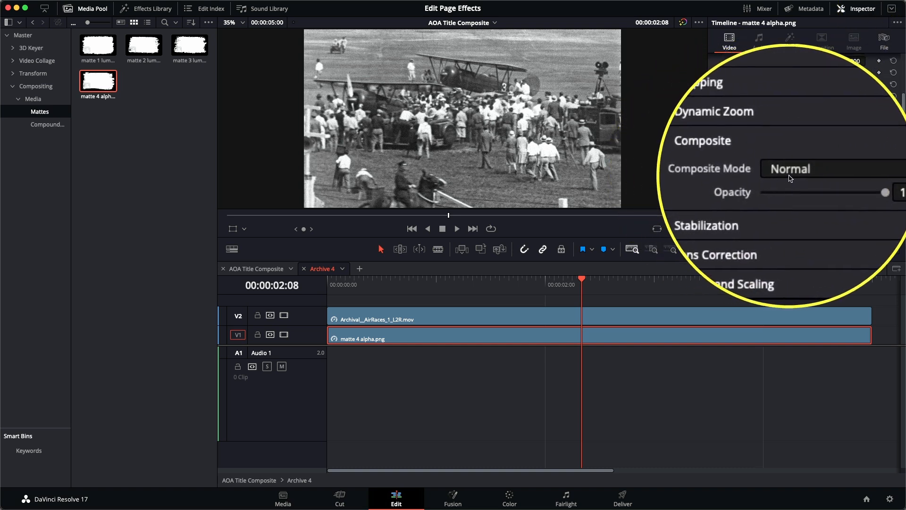
pyautogui.click(792, 177)
pyautogui.scroll(-5, 792, 189)
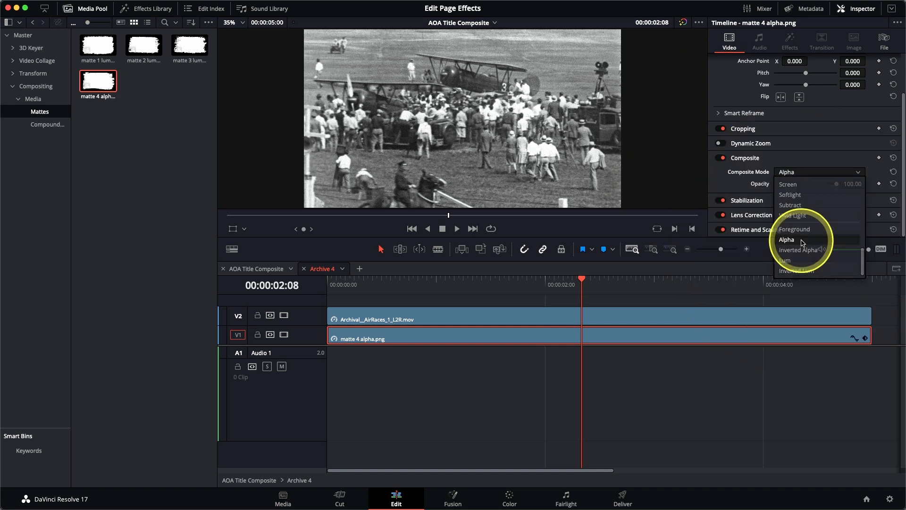
pyautogui.click(802, 243)
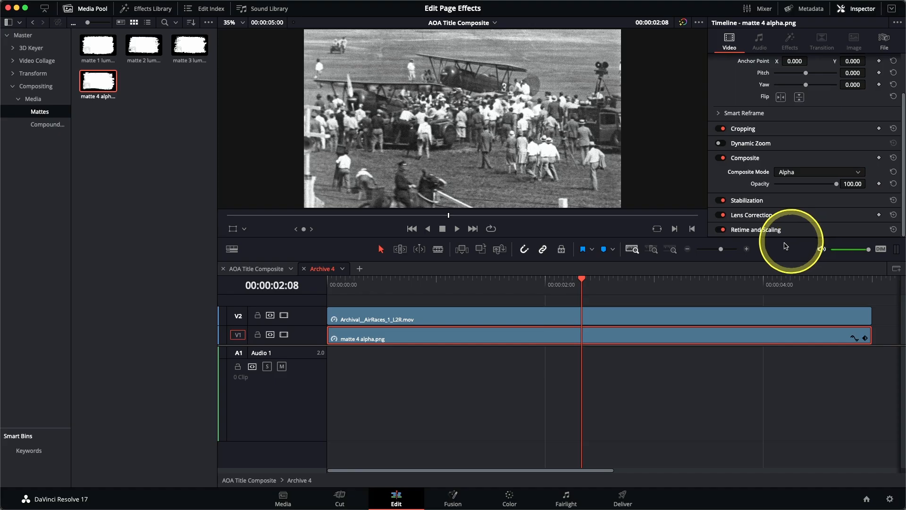
# Set the composite mode of the Archival__AirRaces_1_L2R.mov clip on V2 to Foreground.
pyautogui.click(565, 315)
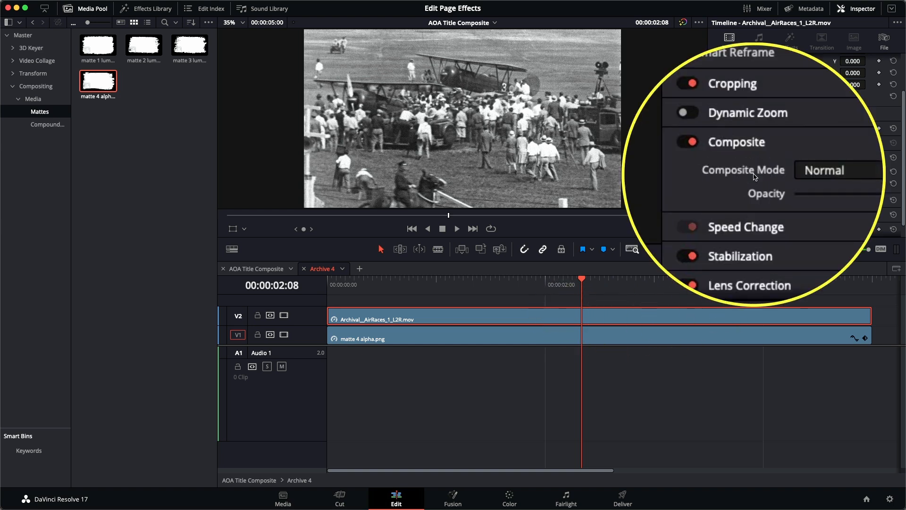
pyautogui.click(802, 172)
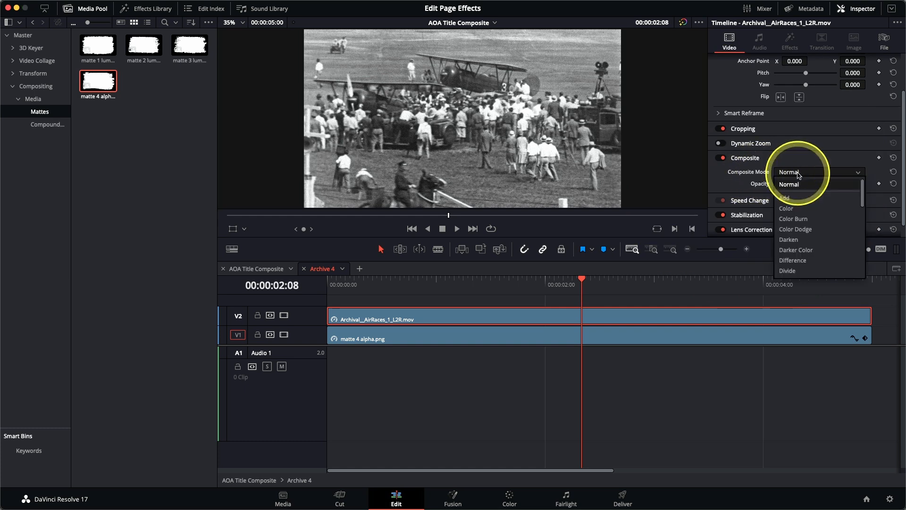
pyautogui.scroll(-3, 805, 238)
pyautogui.scroll(-3, 804, 237)
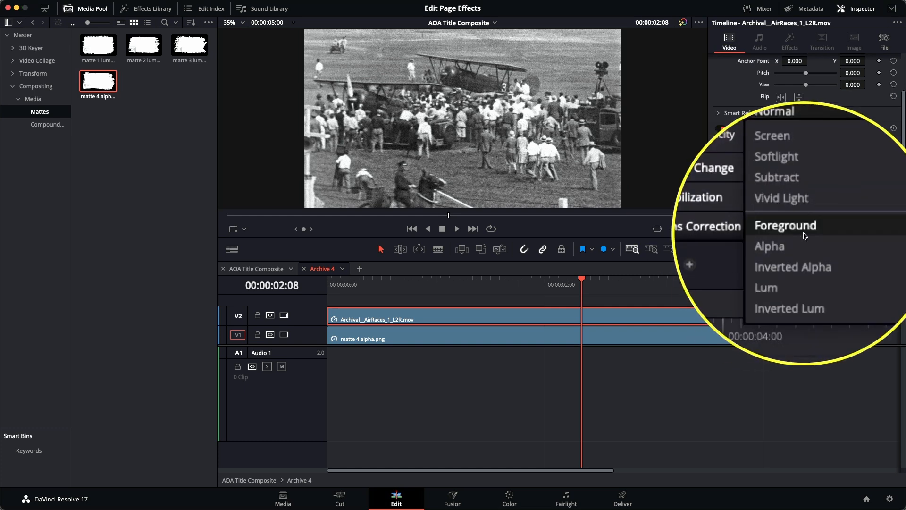
pyautogui.click(804, 236)
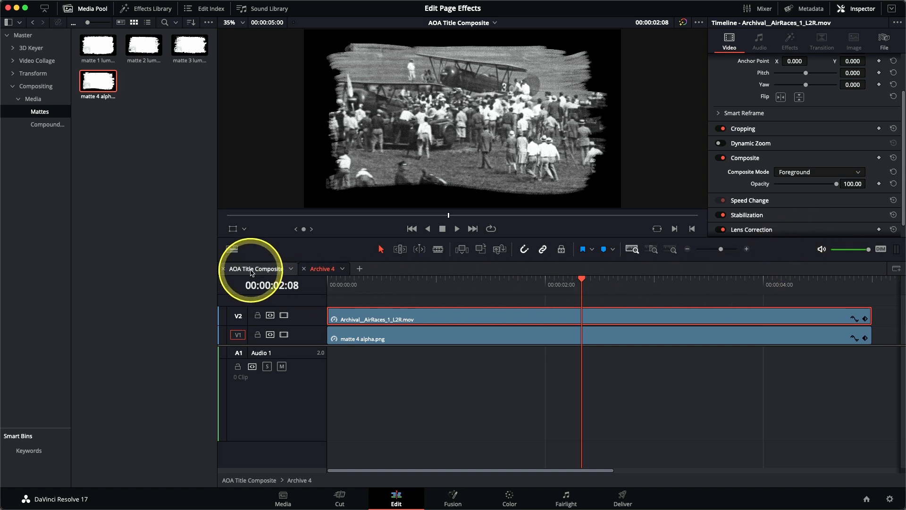
# In the AOA Title Composite timeline, scale Archive 4 to about 0.396 and move it to the frame's lower-right corner, about X 551, Y -269.
pyautogui.click(252, 270)
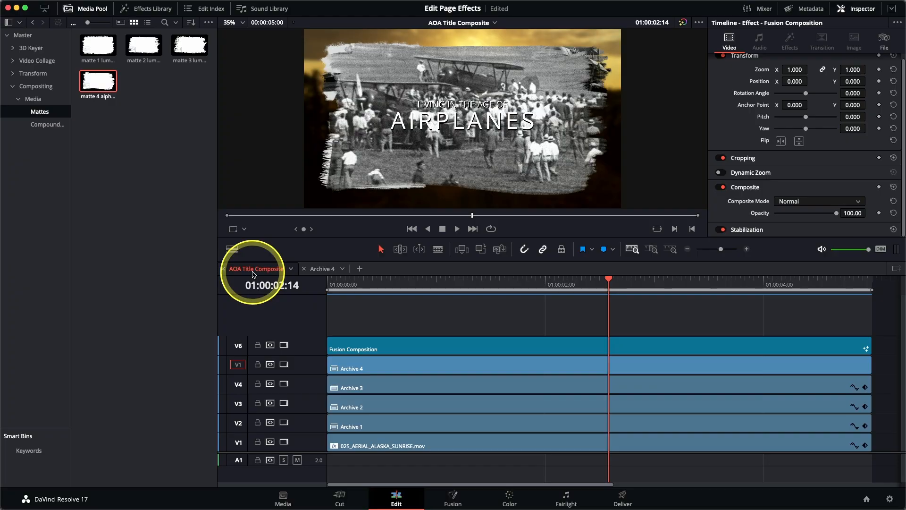
pyautogui.click(425, 373)
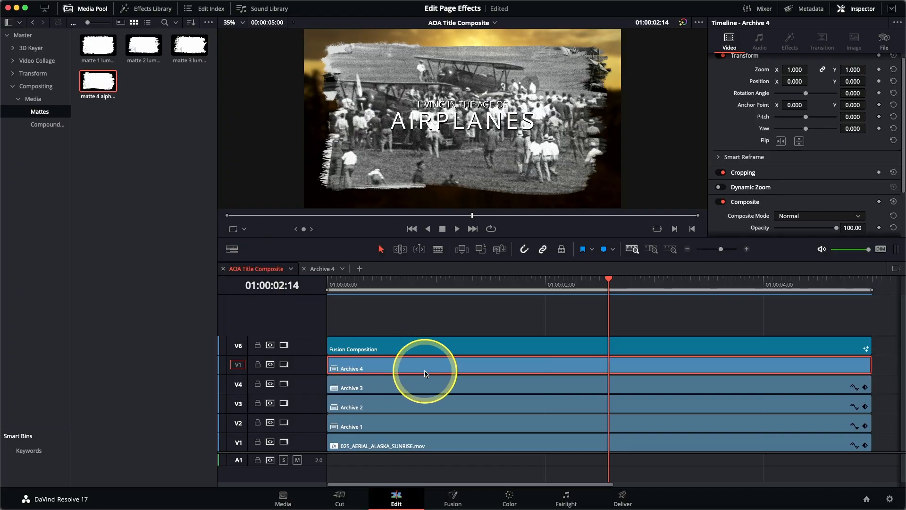
pyautogui.click(233, 230)
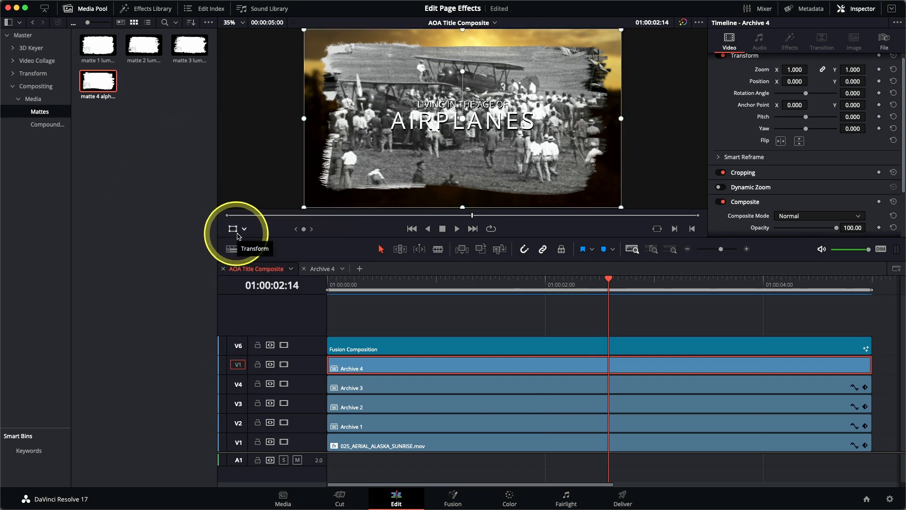
pyautogui.moveTo(305, 30); pyautogui.dragTo(364, 84)
pyautogui.moveTo(442, 140); pyautogui.dragTo(522, 183)
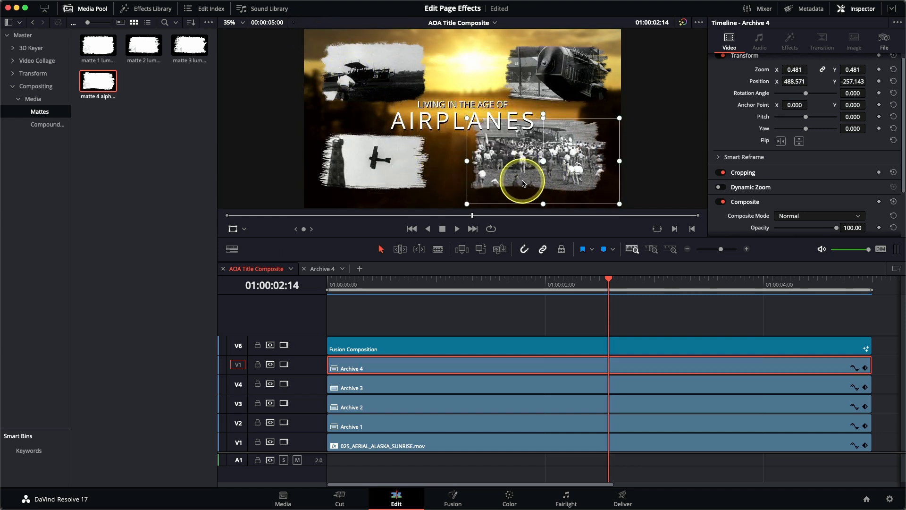
pyautogui.moveTo(467, 118); pyautogui.dragTo(482, 129)
pyautogui.moveTo(516, 166); pyautogui.dragTo(523, 166)
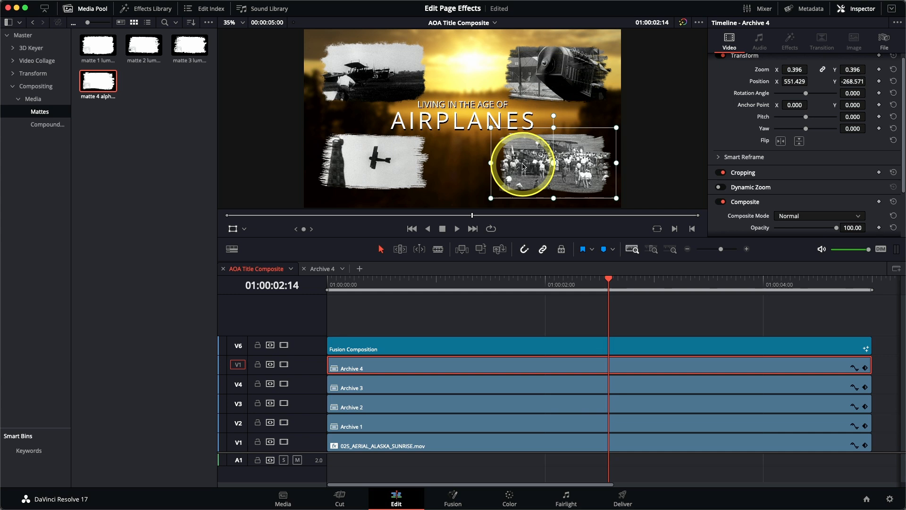
pyautogui.click(233, 231)
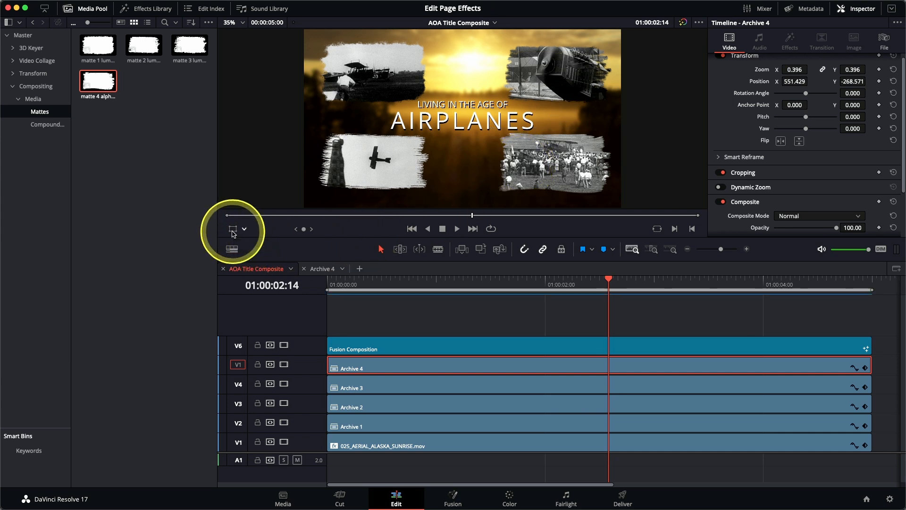
# Play the AOA Title Composite timeline from its start to review the finished composite.
pyautogui.click(329, 285)
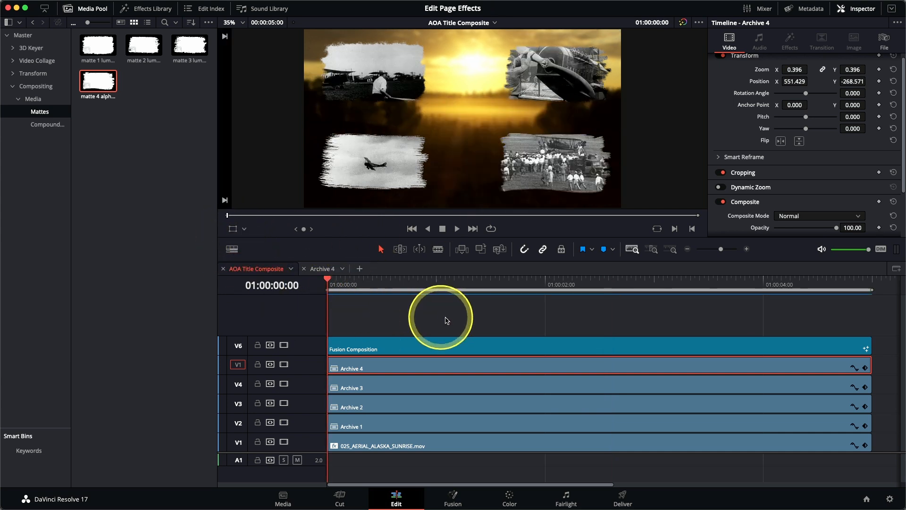
pyautogui.press('space')
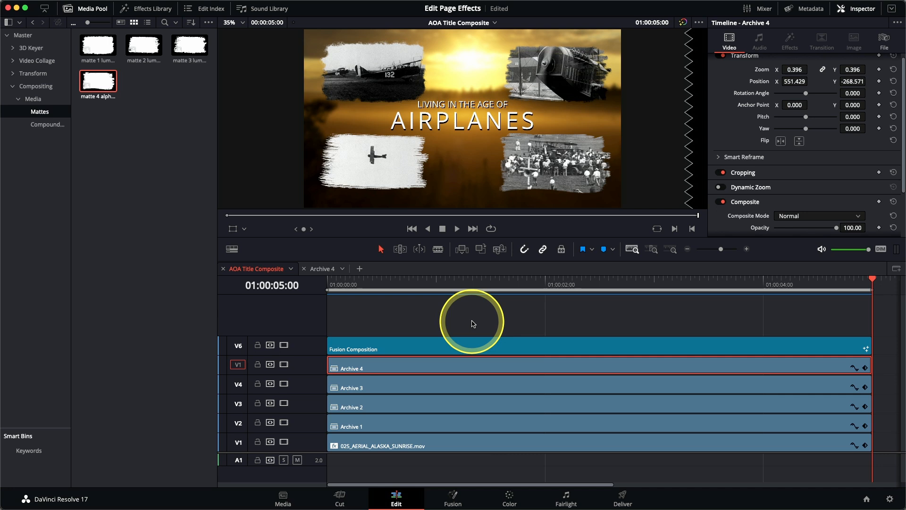
# Hide the Media Pool and show the Effects Library.
pyautogui.click(87, 8)
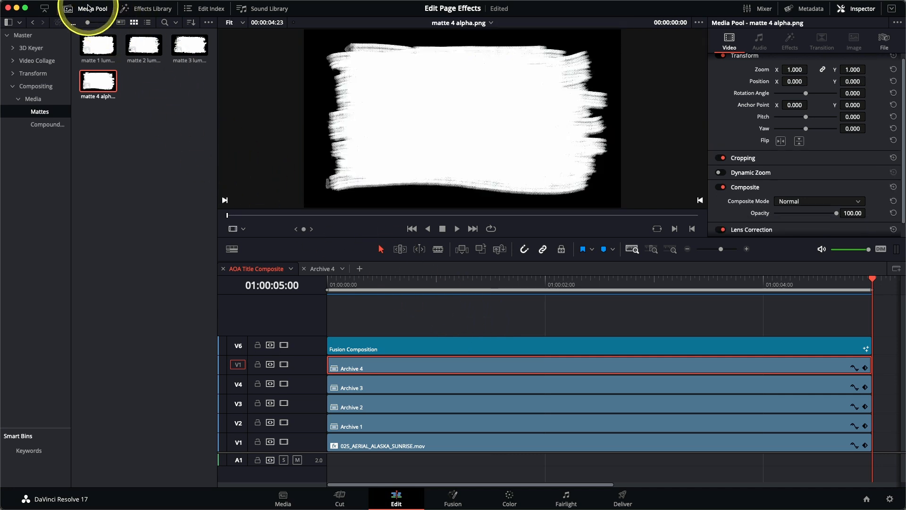
pyautogui.click(88, 8)
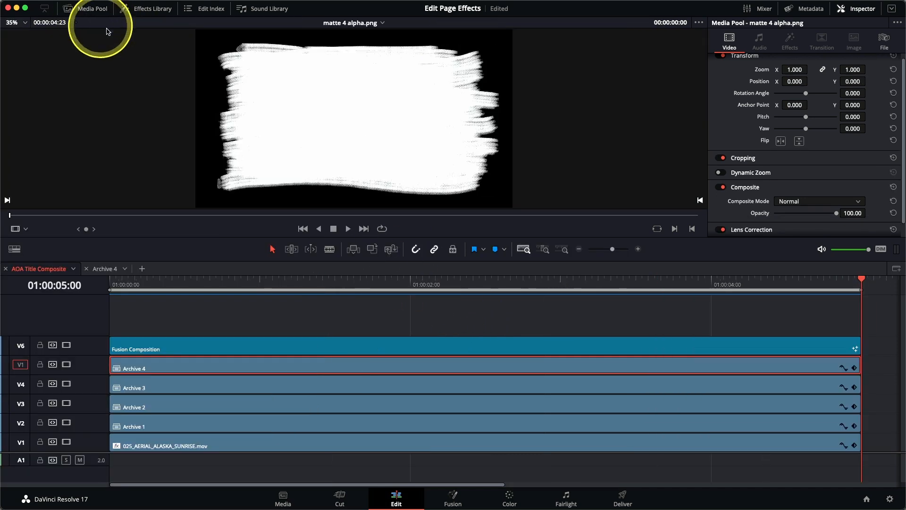
pyautogui.click(152, 9)
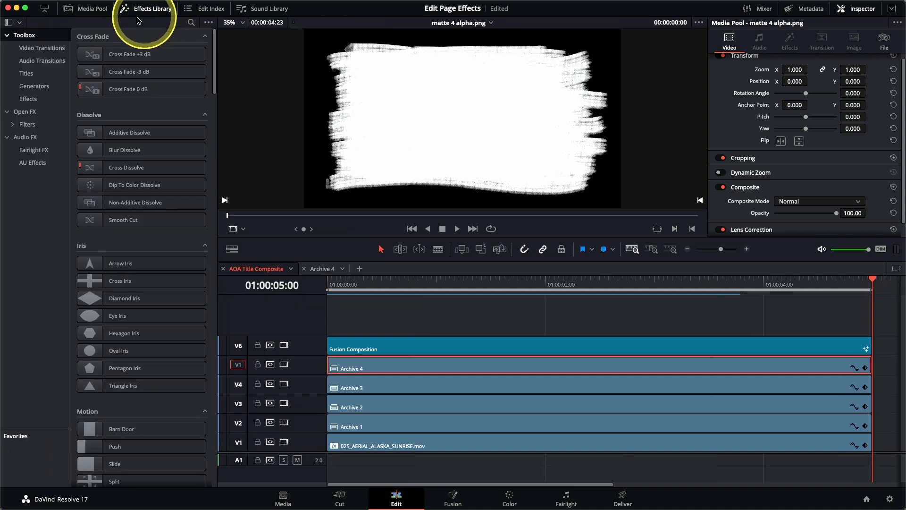
# Expand the Inspector to full height, leaving the Effects Library at full height as well.
pyautogui.click(46, 10)
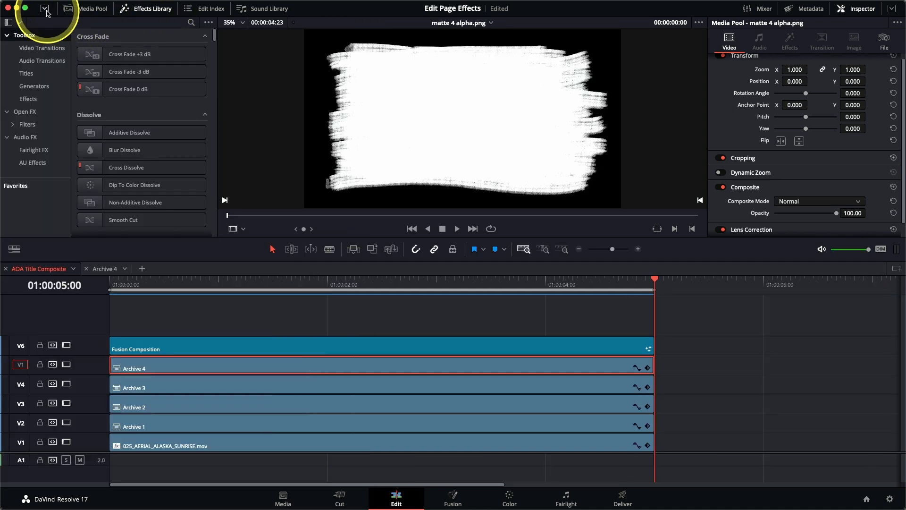
pyautogui.click(46, 10)
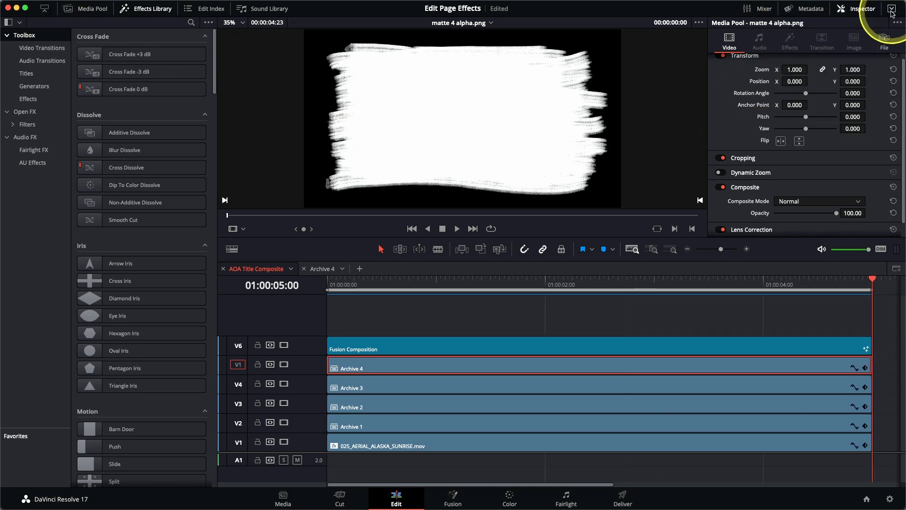
pyautogui.click(891, 13)
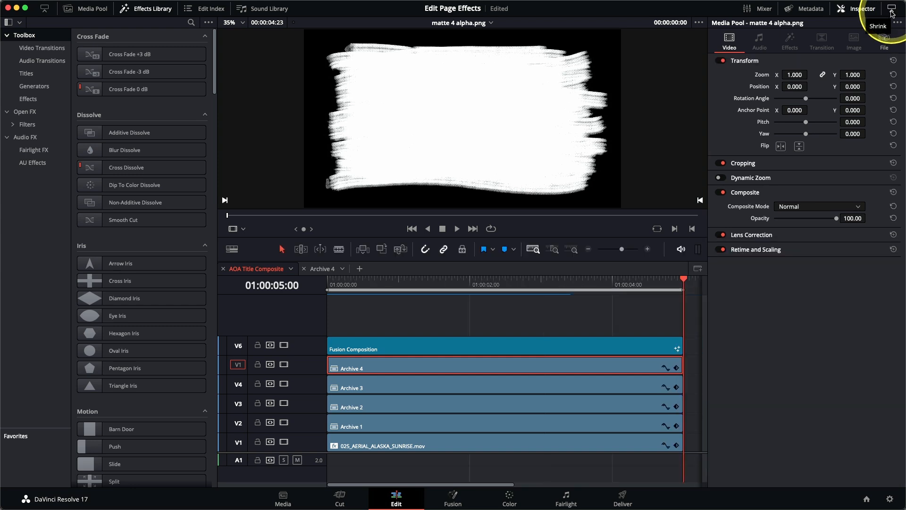
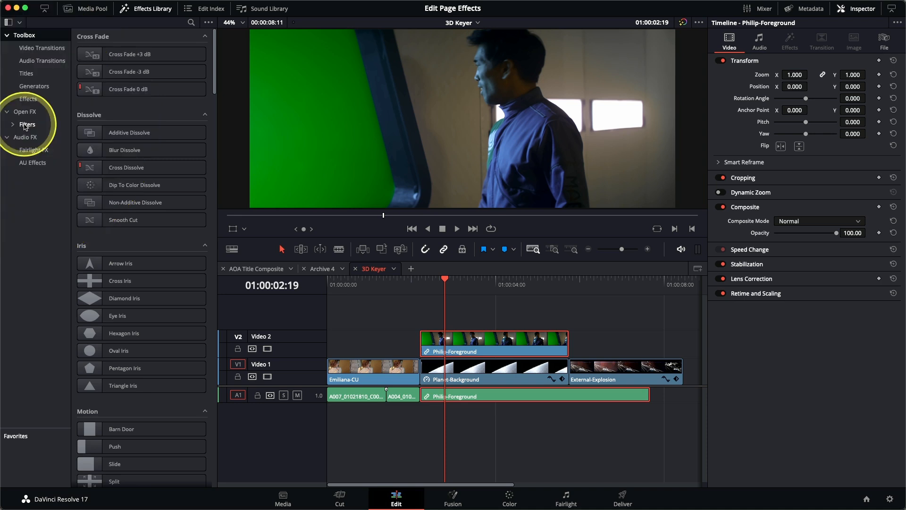
# Apply the 3D Keyer filter to the green-screen foreground clip on V2 and show its effect settings.
pyautogui.click(26, 124)
pyautogui.moveTo(217, 65); pyautogui.dragTo(215, 175)
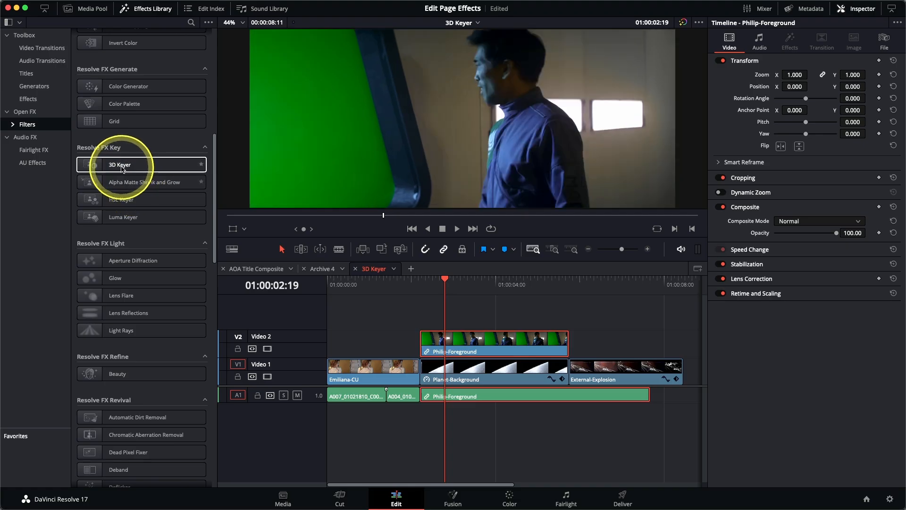
pyautogui.doubleClick(121, 166)
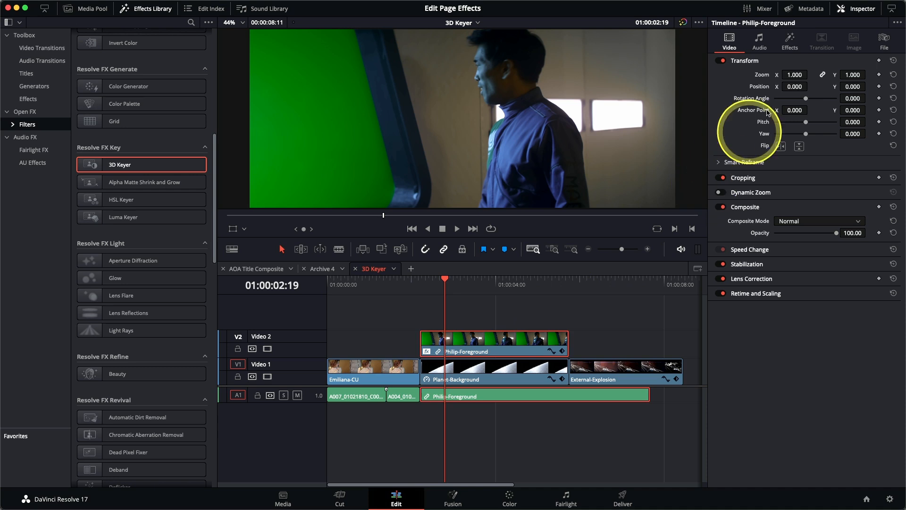
pyautogui.click(794, 49)
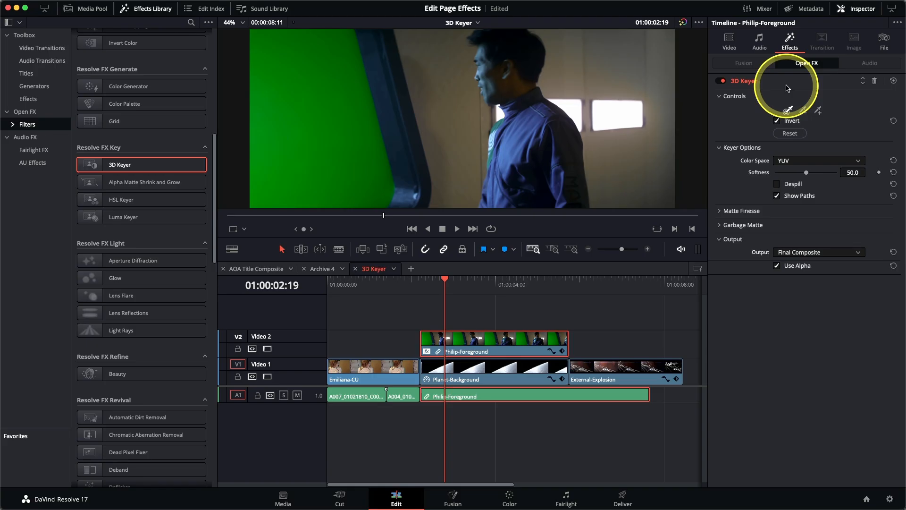
# Enable the Open FX Overlay and key out the green window by sampling across its middle and adding strokes along its right and left edges.
pyautogui.click(244, 230)
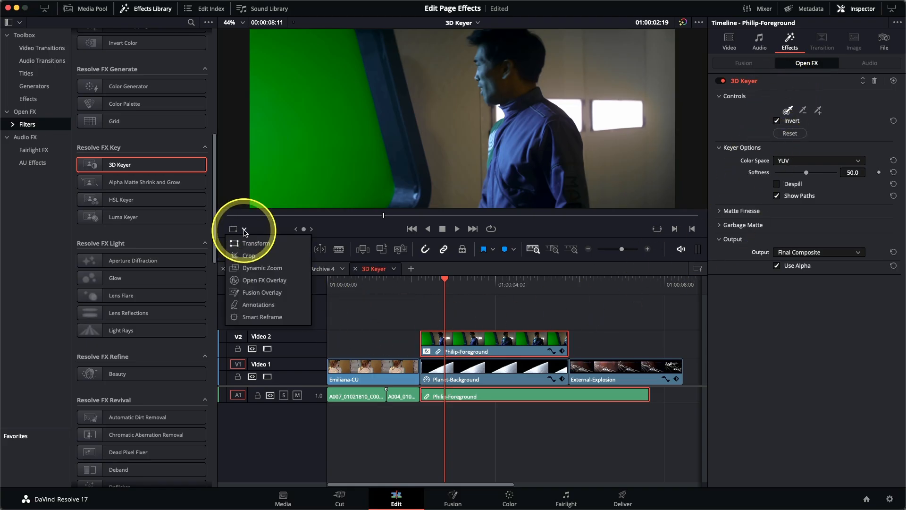
pyautogui.click(255, 282)
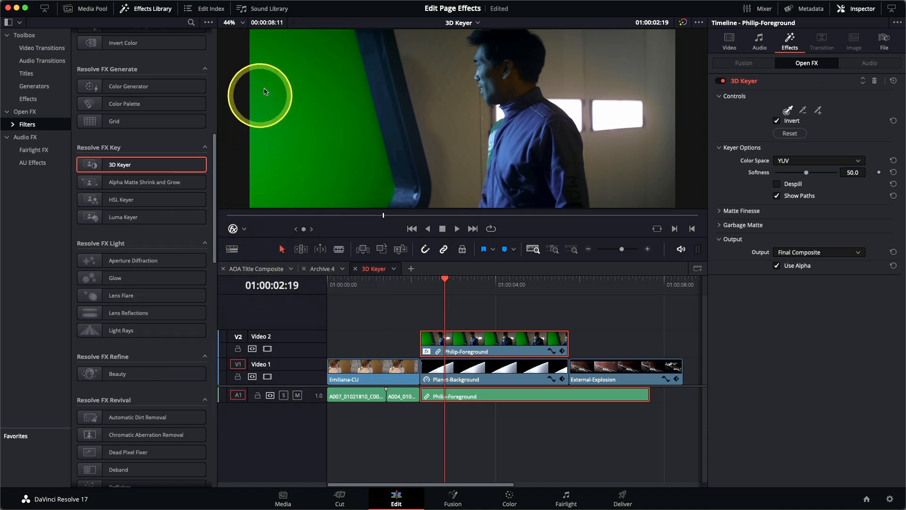
pyautogui.moveTo(283, 60); pyautogui.dragTo(324, 59)
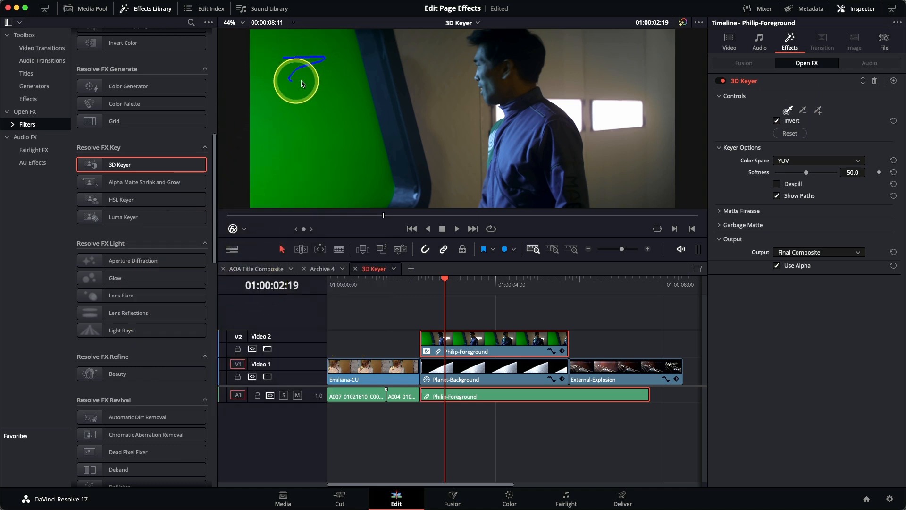
pyautogui.moveTo(371, 183); pyautogui.dragTo(304, 194)
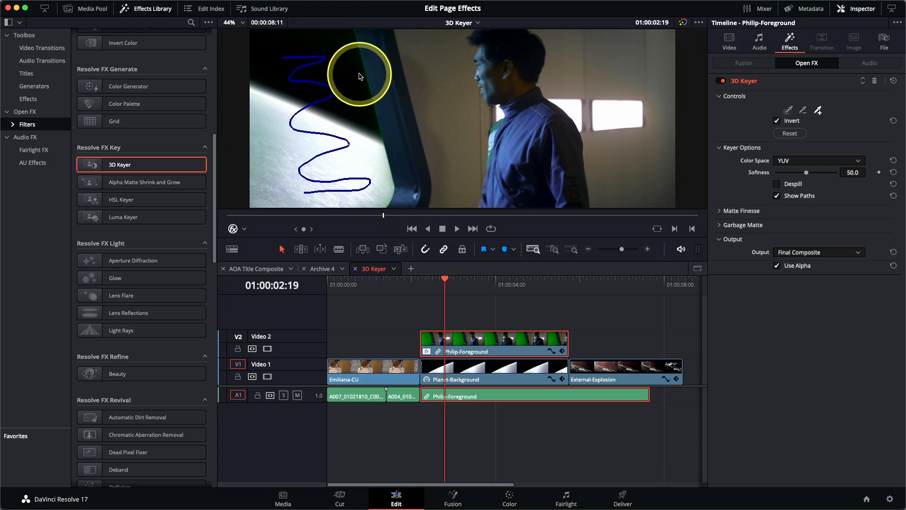
pyautogui.moveTo(359, 72); pyautogui.dragTo(373, 125)
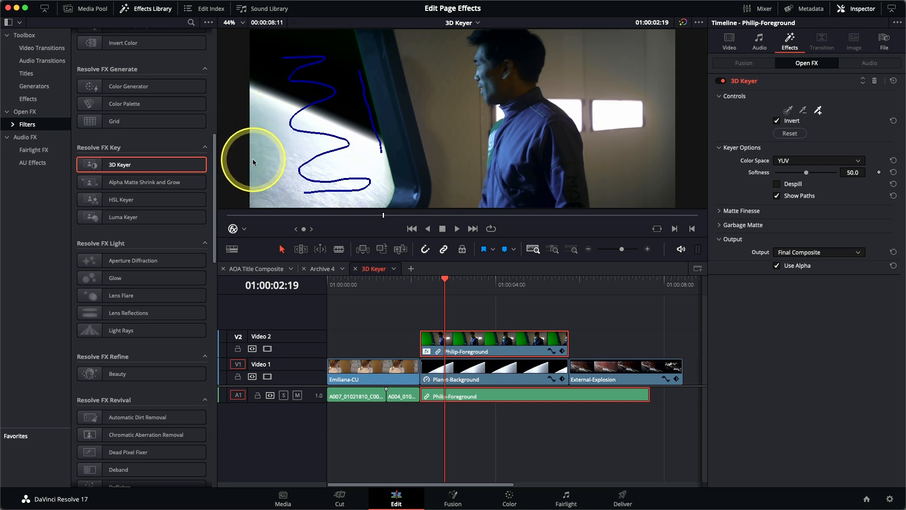
pyautogui.moveTo(253, 97); pyautogui.dragTo(251, 176)
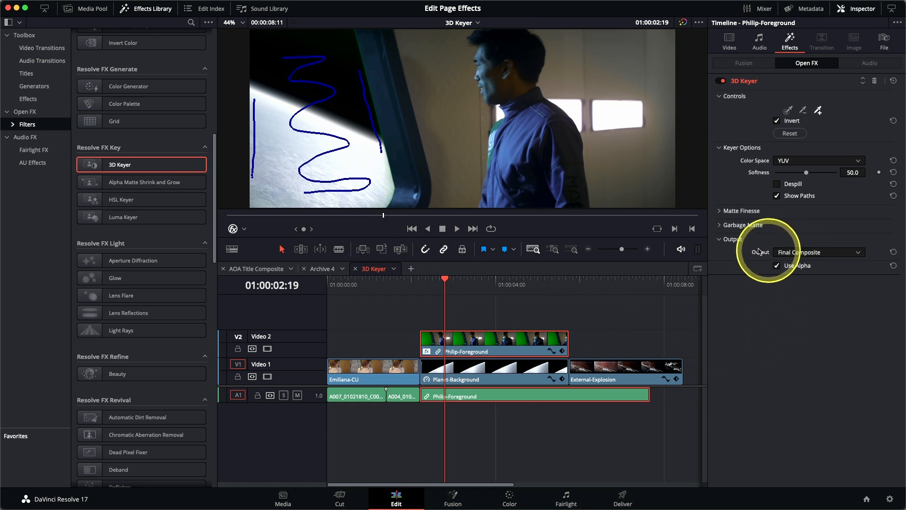
# Output the key as Alpha Highlight B/W and refine the matte with Clean Black at 10.1 and Clean White at 3.9.
pyautogui.click(797, 253)
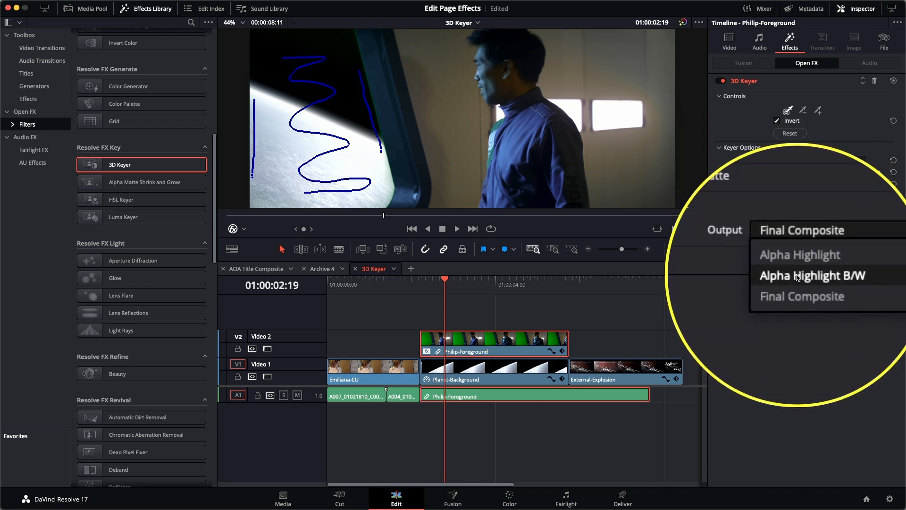
pyautogui.click(797, 277)
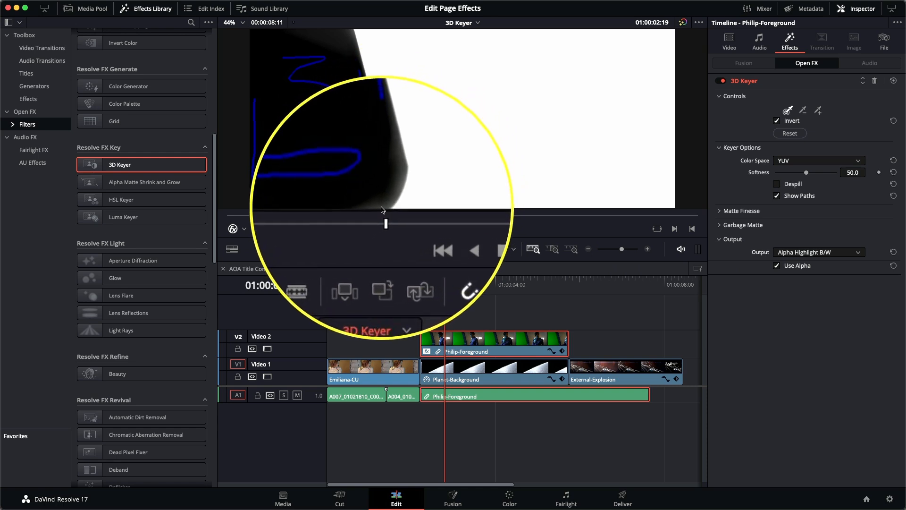
pyautogui.click(718, 211)
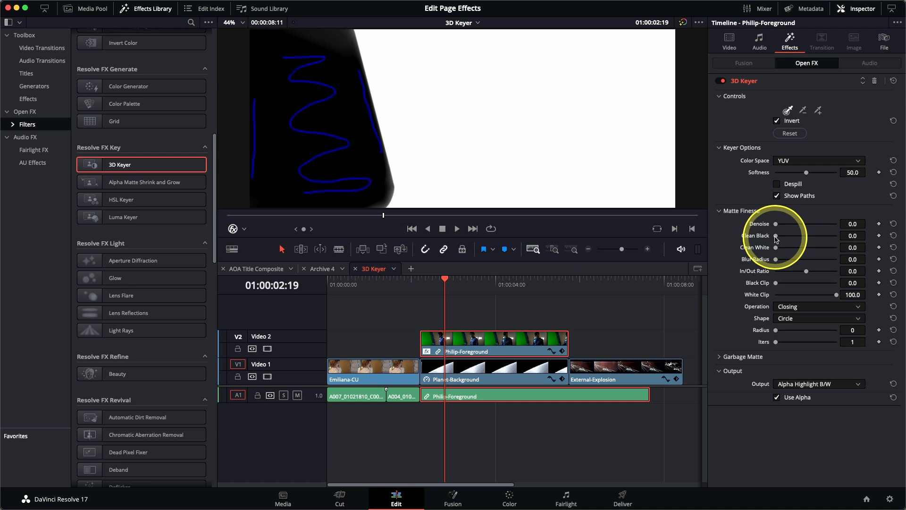
pyautogui.moveTo(776, 239); pyautogui.dragTo(778, 239)
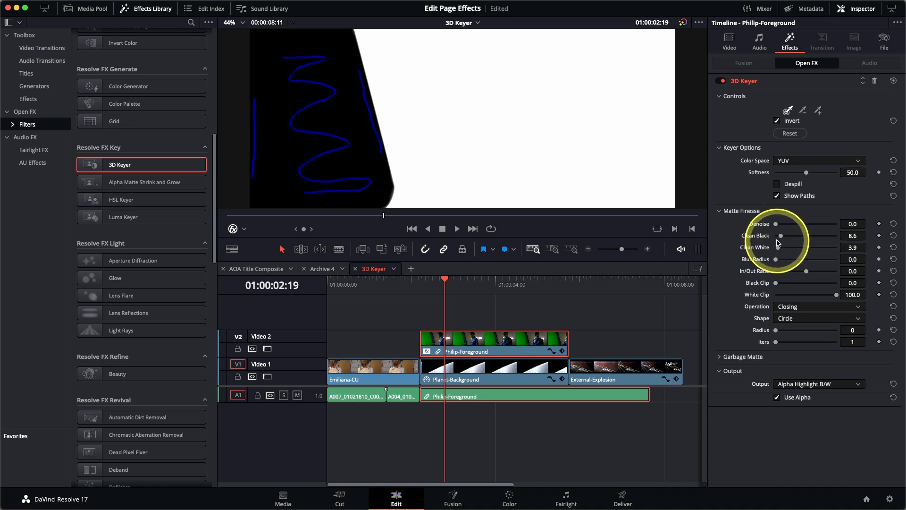
pyautogui.moveTo(781, 236); pyautogui.dragTo(782, 238)
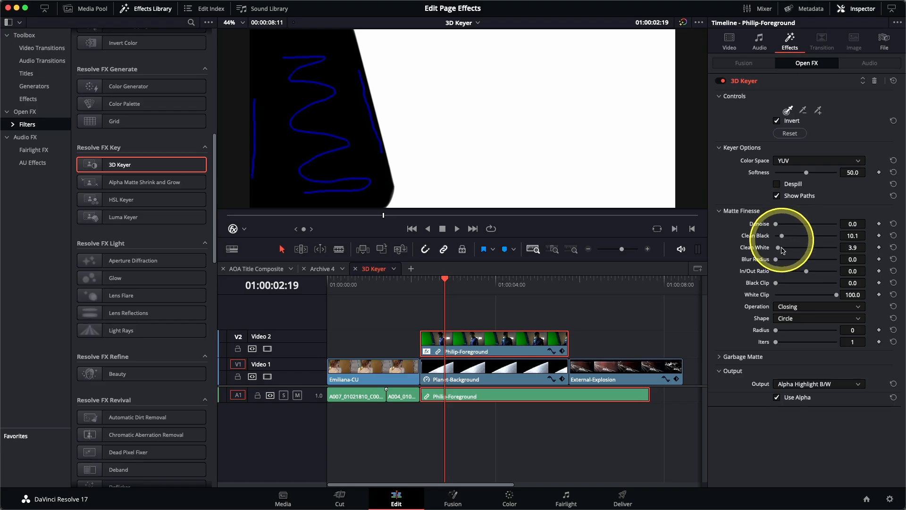
# Set the 3D Keyer output to Final Composite and turn off the Open FX Overlay.
pyautogui.click(799, 383)
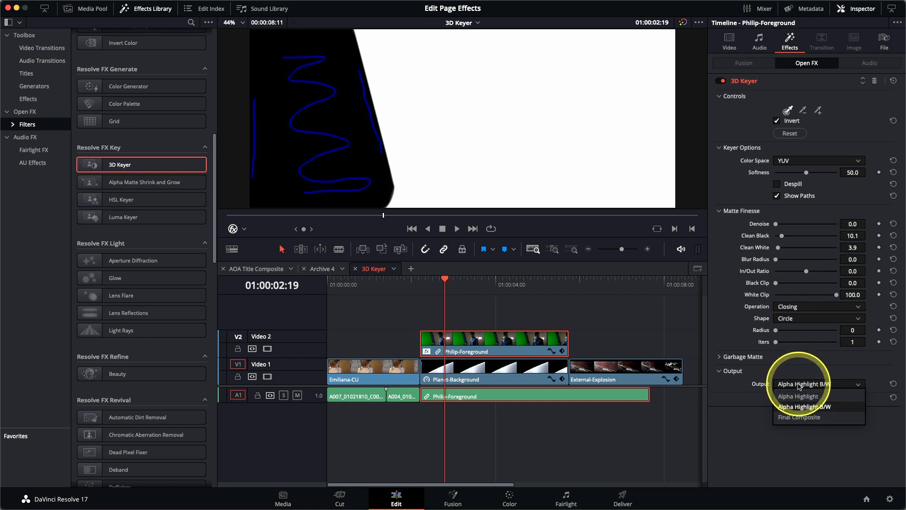
pyautogui.click(800, 416)
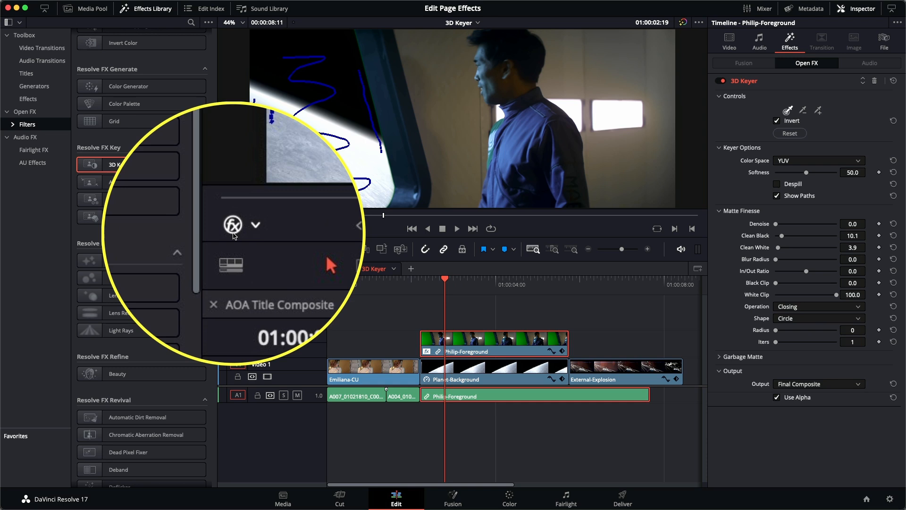
pyautogui.click(234, 232)
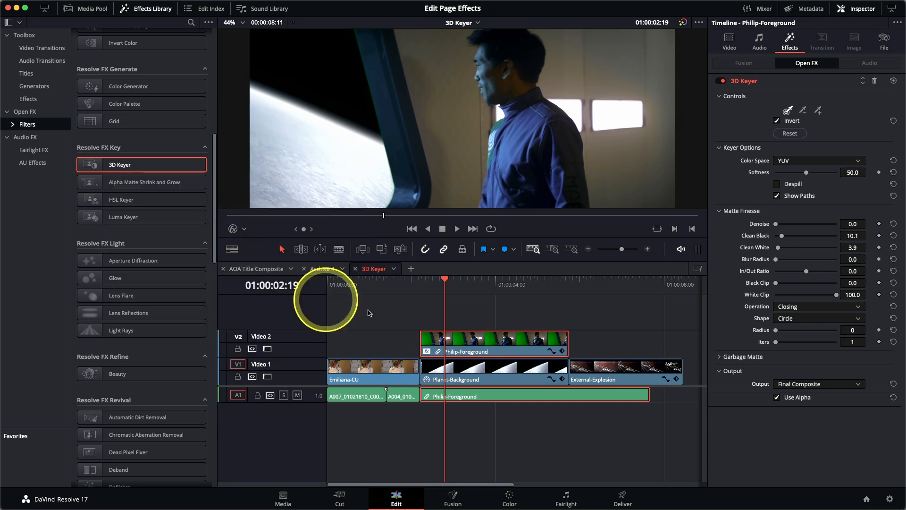
# Enable Despill in the 3D Keyer where the actor faces the camera, and scrub through the shot to check the key.
pyautogui.moveTo(444, 282); pyautogui.dragTo(491, 297)
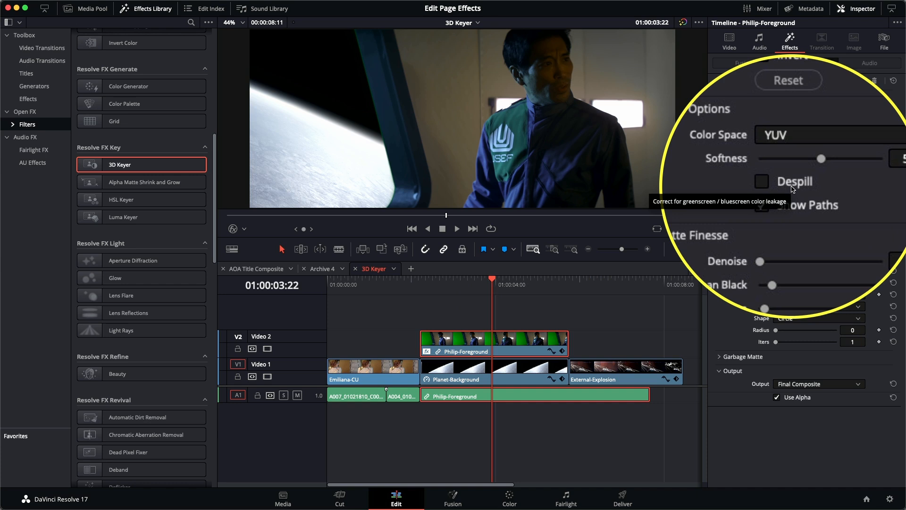
pyautogui.click(792, 186)
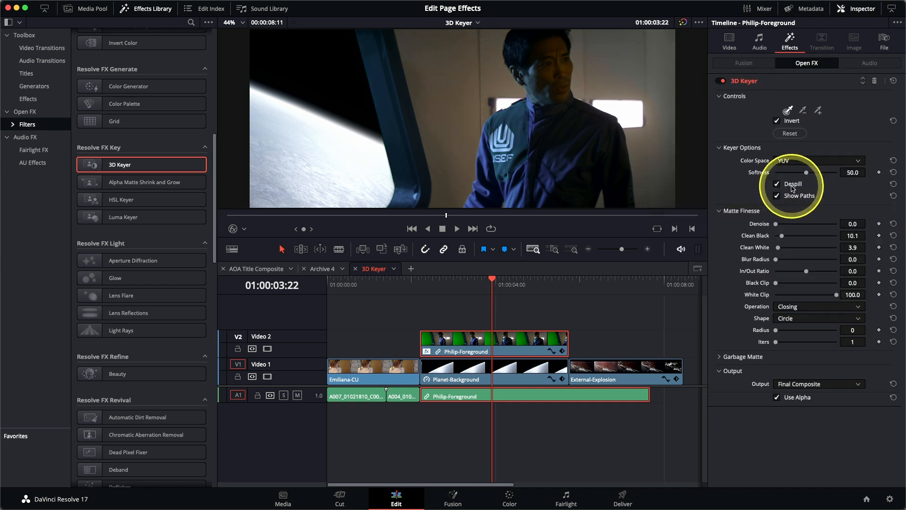
pyautogui.moveTo(486, 289); pyautogui.dragTo(552, 295)
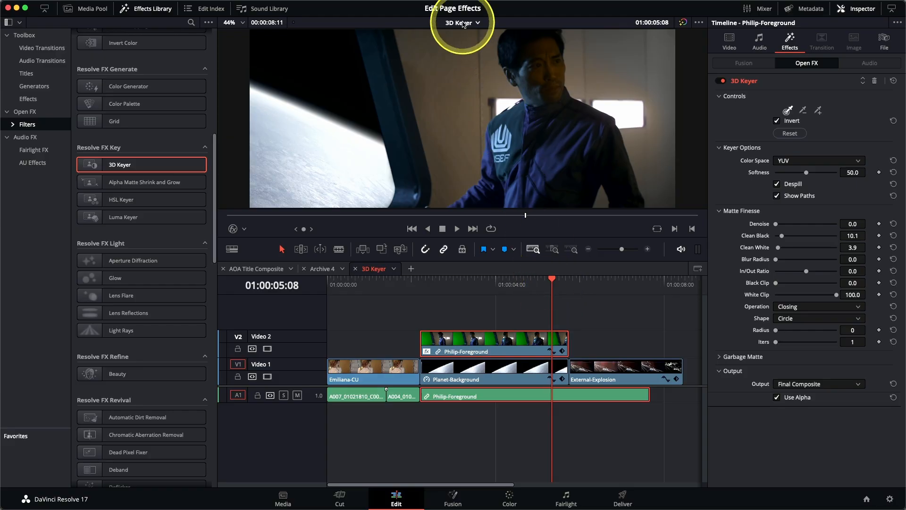
# Open the Transform timeline and return the playhead to its start.
pyautogui.click(462, 23)
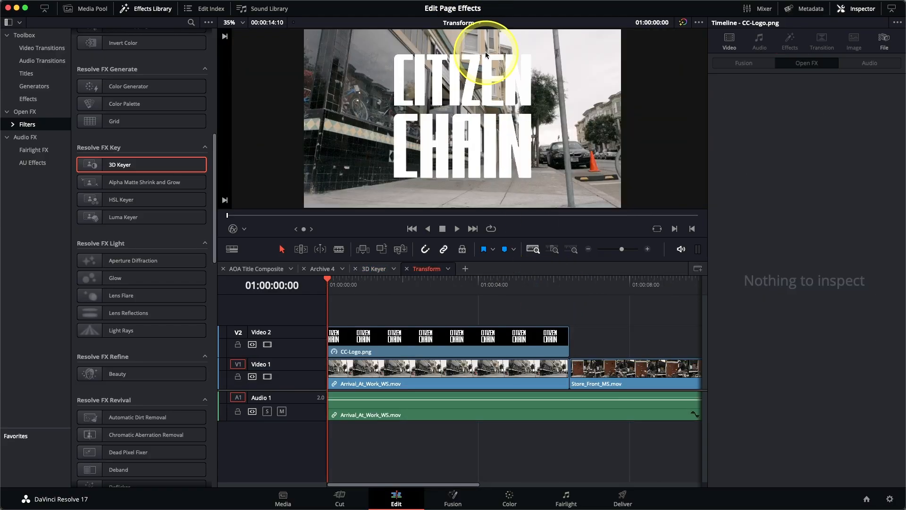
pyautogui.press('super+minus')
pyautogui.click(338, 288)
pyautogui.moveTo(337, 290)
pyautogui.mouseDown()
pyautogui.moveTo(421, 288)
pyautogui.moveTo(543, 304)
pyautogui.moveTo(469, 291)
pyautogui.moveTo(330, 289)
pyautogui.mouseUp()
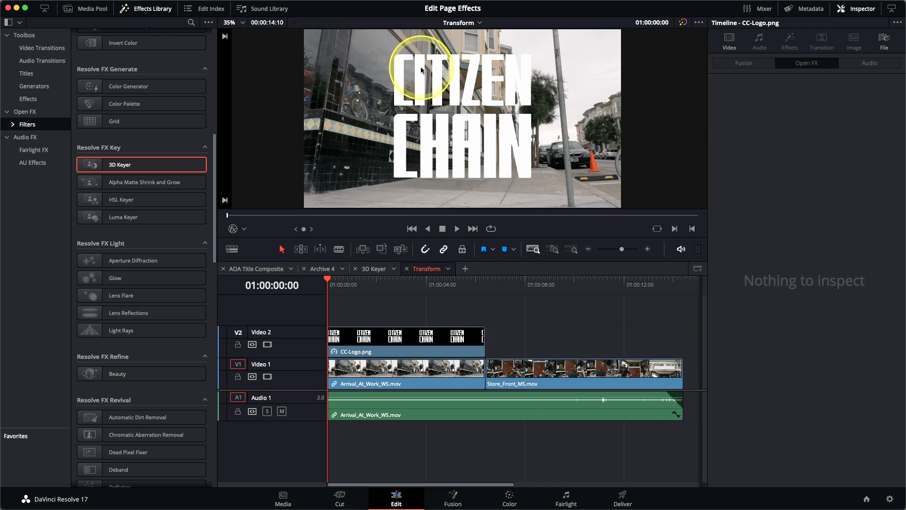
# Apply the Transform filter from Resolve FX Transform to the CC-Logo.png clip on V2 and show its settings.
pyautogui.click(393, 346)
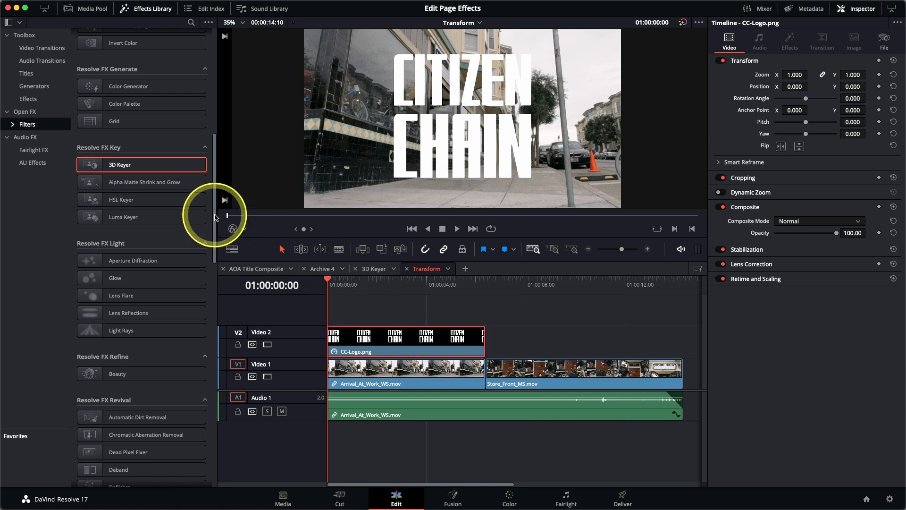
pyautogui.moveTo(215, 217); pyautogui.dragTo(237, 444)
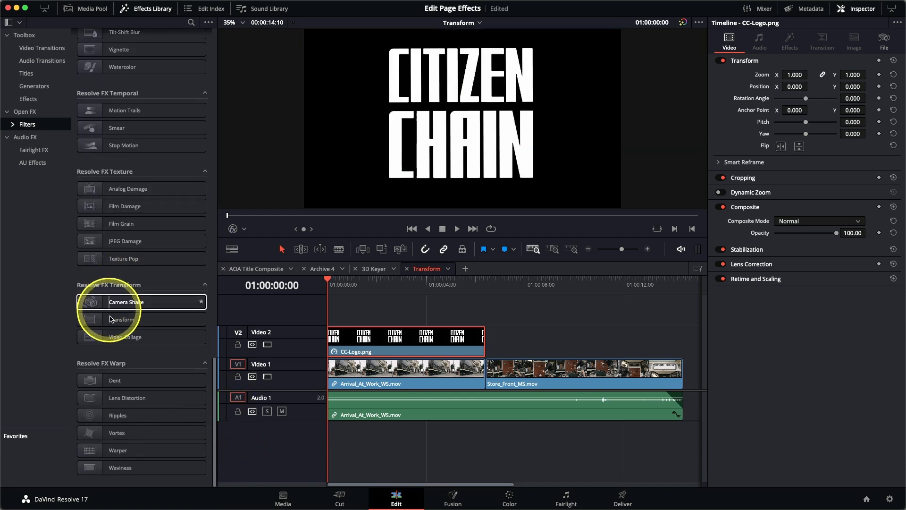
pyautogui.doubleClick(111, 320)
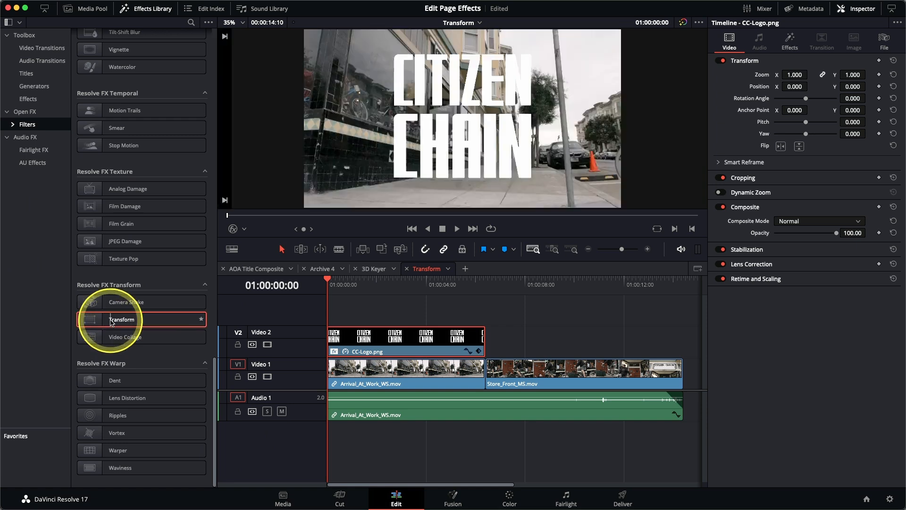
pyautogui.click(789, 47)
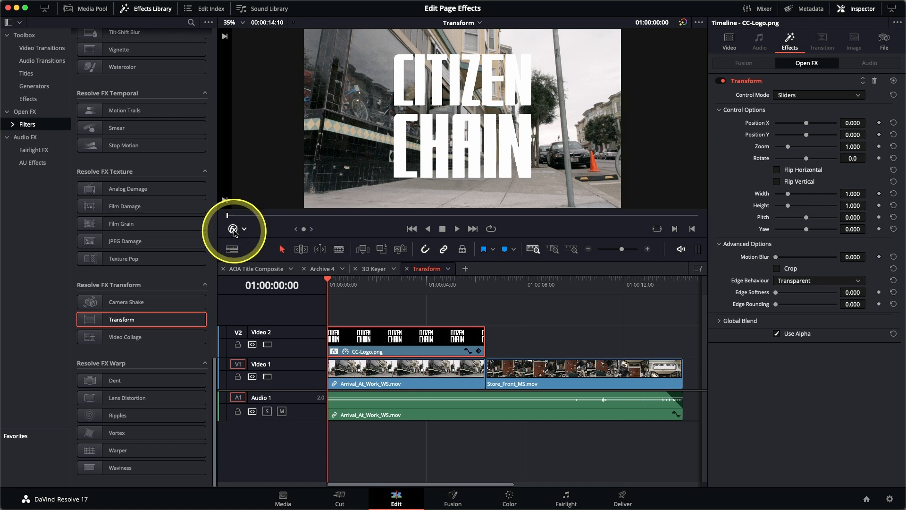
# Set the Transform control mode to Interactive - Canvas and corner-pin the logo onto the storefront window in perspective.
pyautogui.click(804, 96)
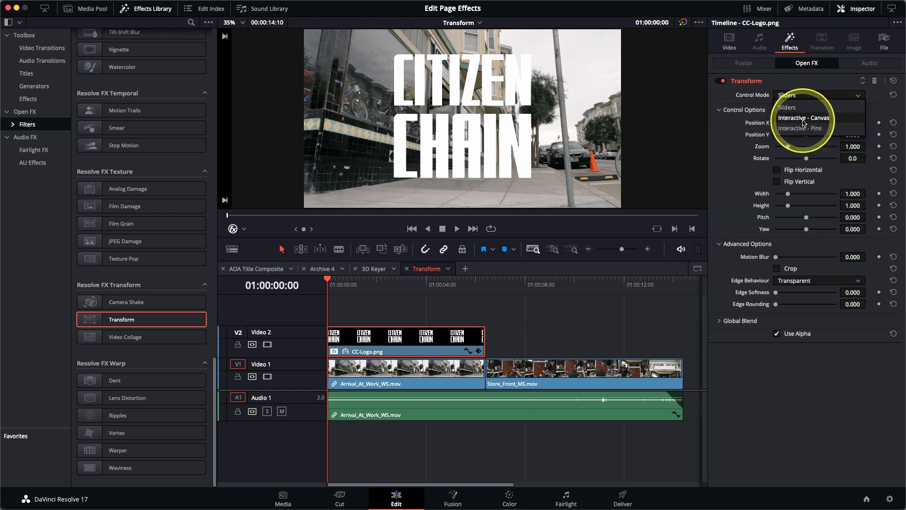
pyautogui.click(804, 118)
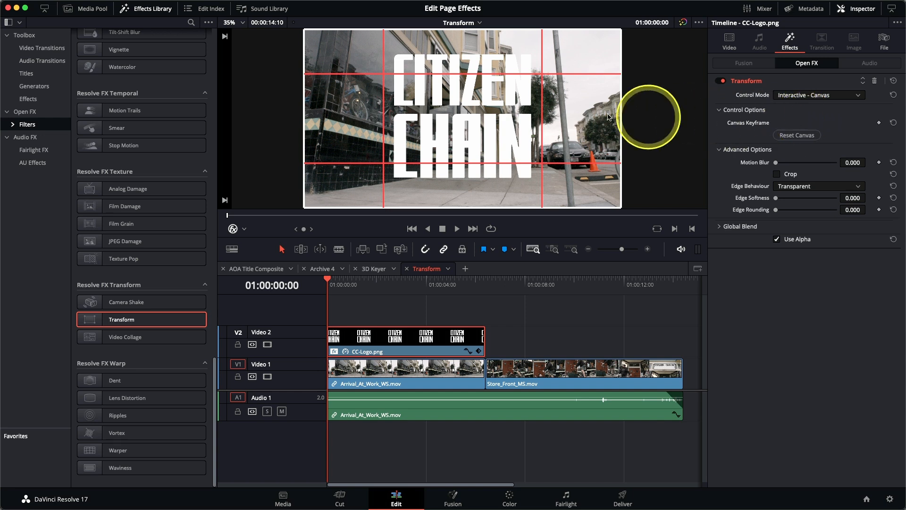
pyautogui.moveTo(342, 197); pyautogui.dragTo(380, 103)
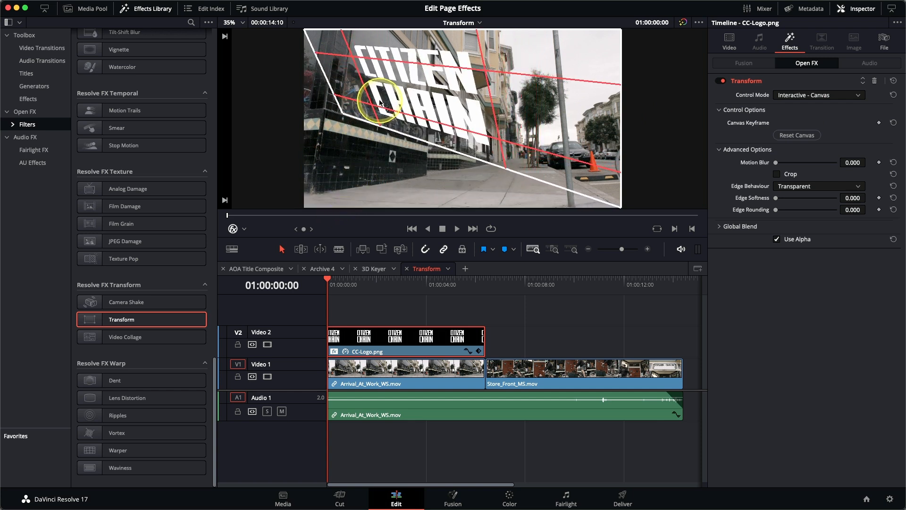
pyautogui.moveTo(603, 183); pyautogui.dragTo(408, 119)
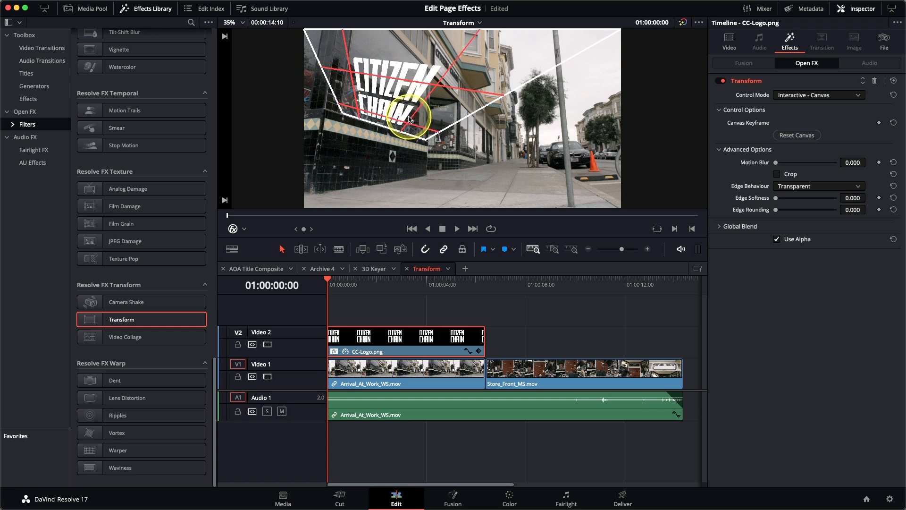
pyautogui.moveTo(560, 38); pyautogui.dragTo(397, 92)
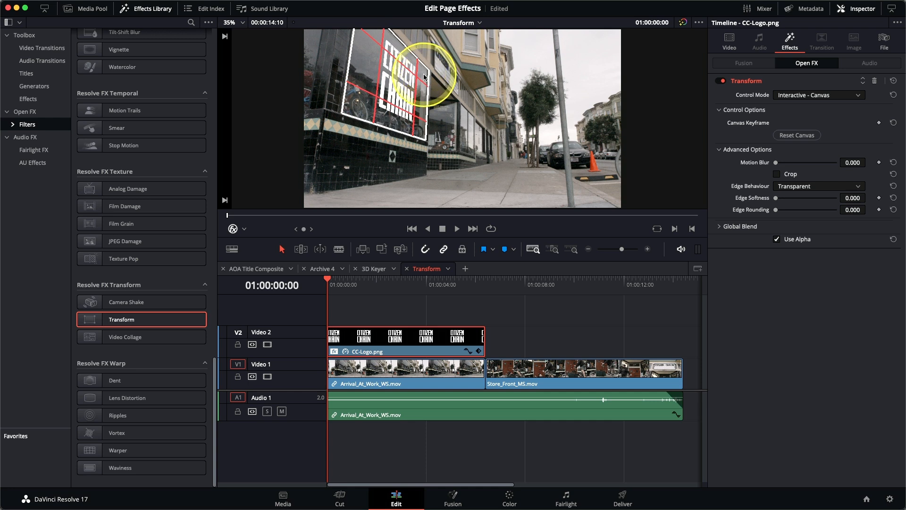
# Fine-tune the logo canvas's right-hand corners against the window frame, and hide the on-screen effect controls.
pyautogui.scroll(5, 424, 77)
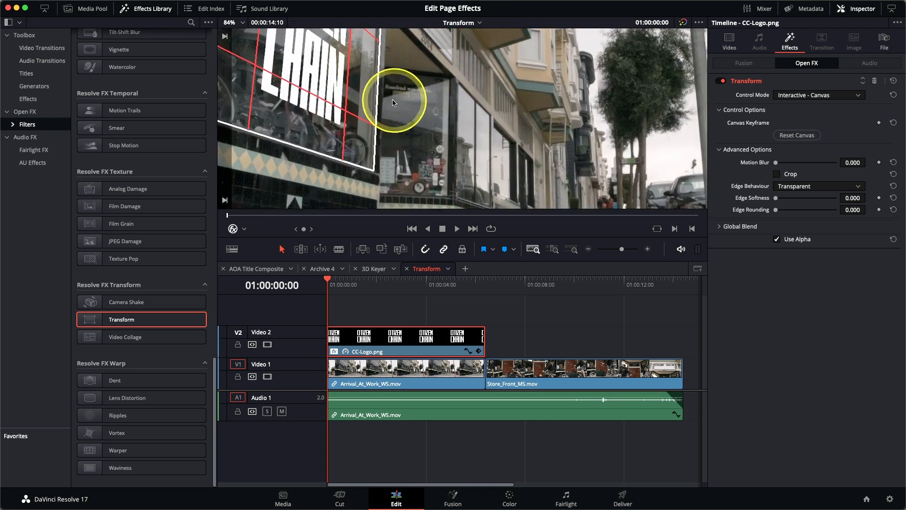
pyautogui.moveTo(373, 91); pyautogui.dragTo(427, 165)
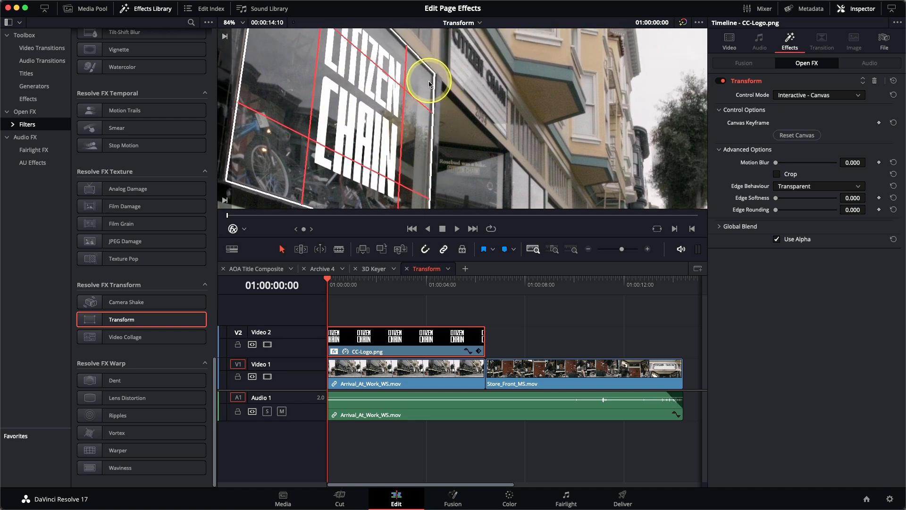
pyautogui.moveTo(475, 152); pyautogui.dragTo(494, 40)
pyautogui.moveTo(443, 133); pyautogui.dragTo(439, 130)
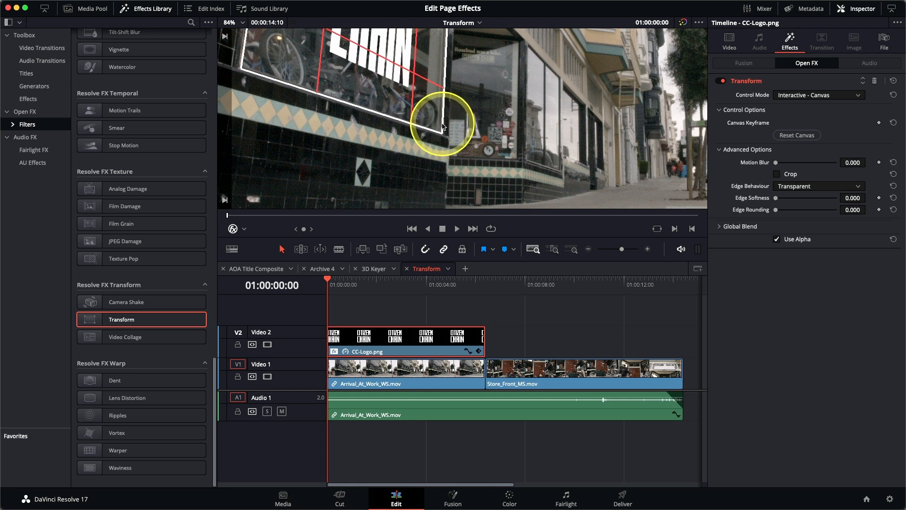
pyautogui.hotkey('shift', 'z')
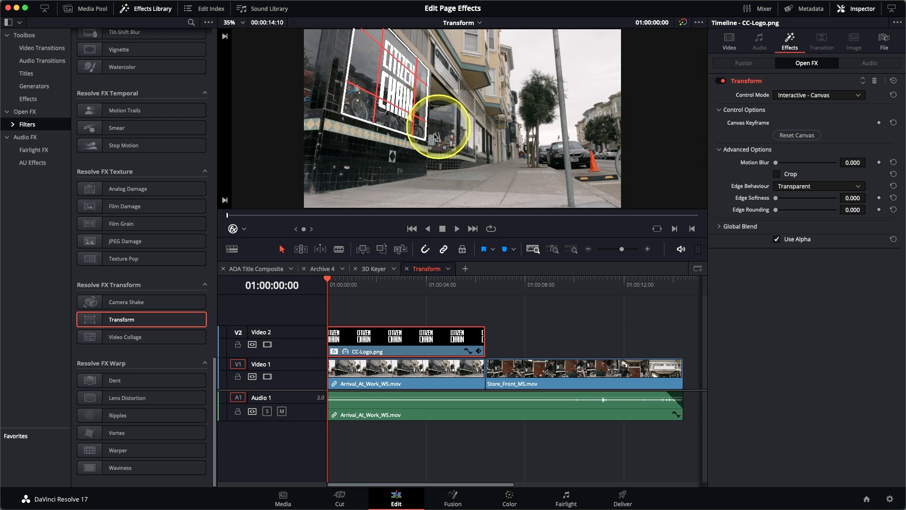
pyautogui.click(233, 230)
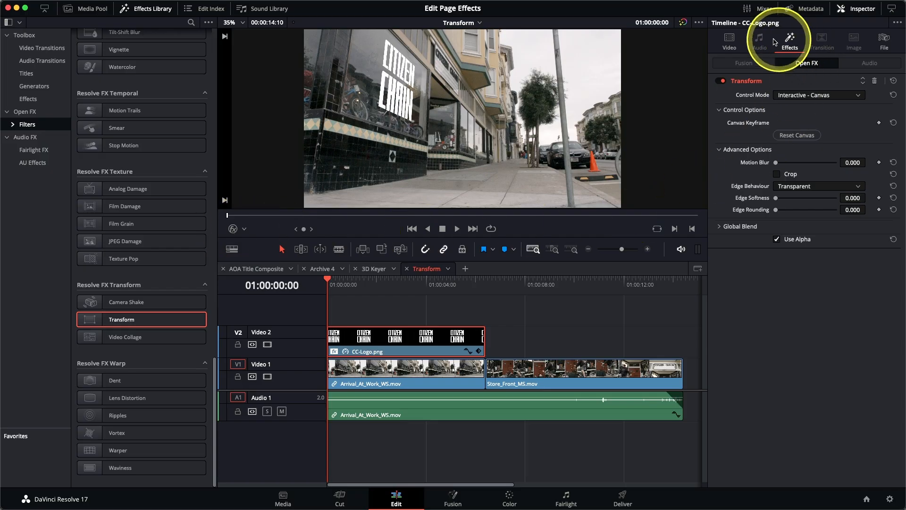
# Set the CC-Logo.png clip's composite mode to Overlay and its opacity to 80.92.
pyautogui.click(730, 40)
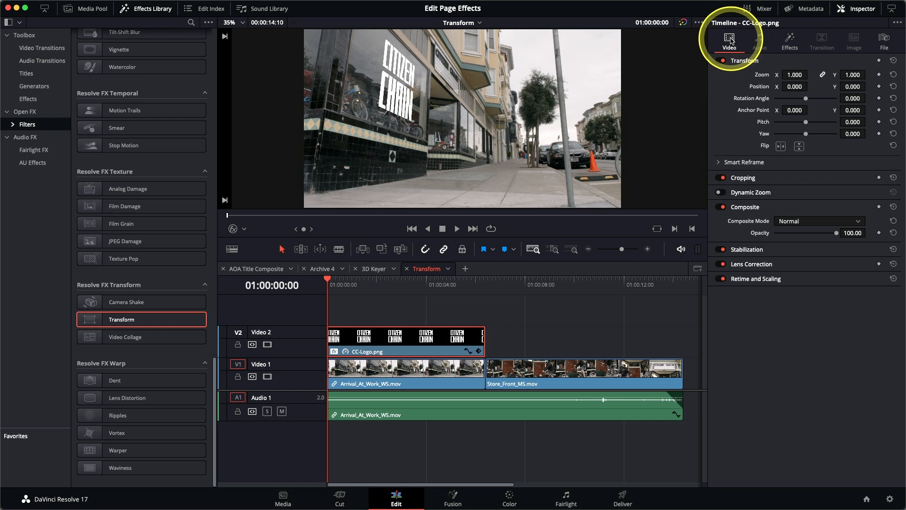
pyautogui.click(791, 221)
pyautogui.scroll(-5, 800, 270)
pyautogui.scroll(-2, 801, 269)
pyautogui.click(800, 266)
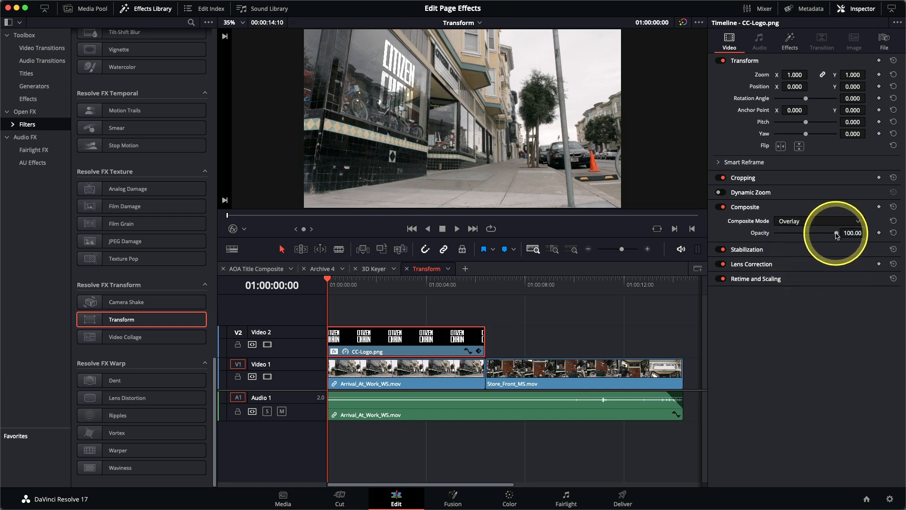
pyautogui.moveTo(830, 236); pyautogui.dragTo(817, 235)
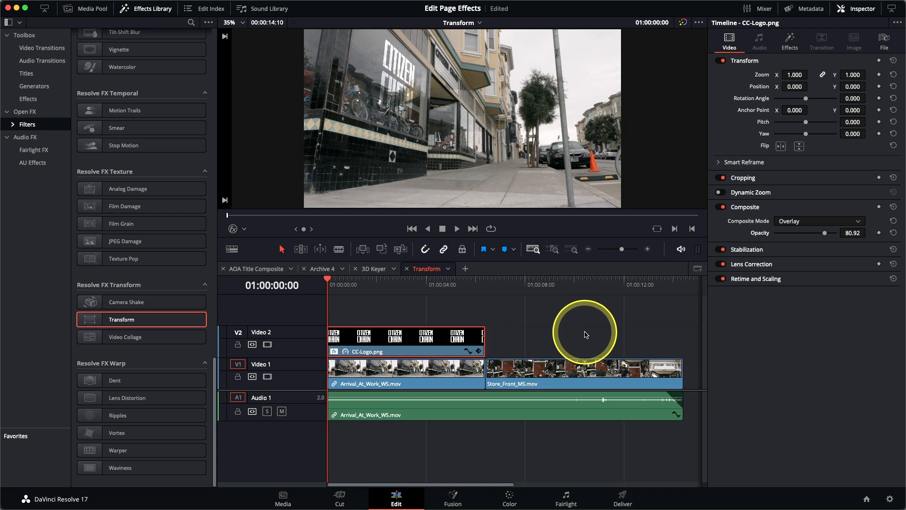
# Play the storefront shot to check whether the logo follows the window, and return the playhead to the start.
pyautogui.press('space')
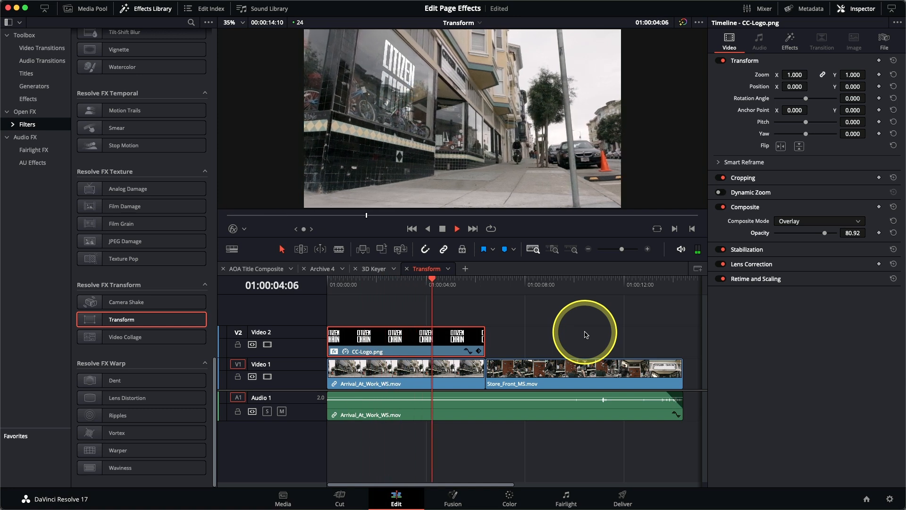
pyautogui.press('space')
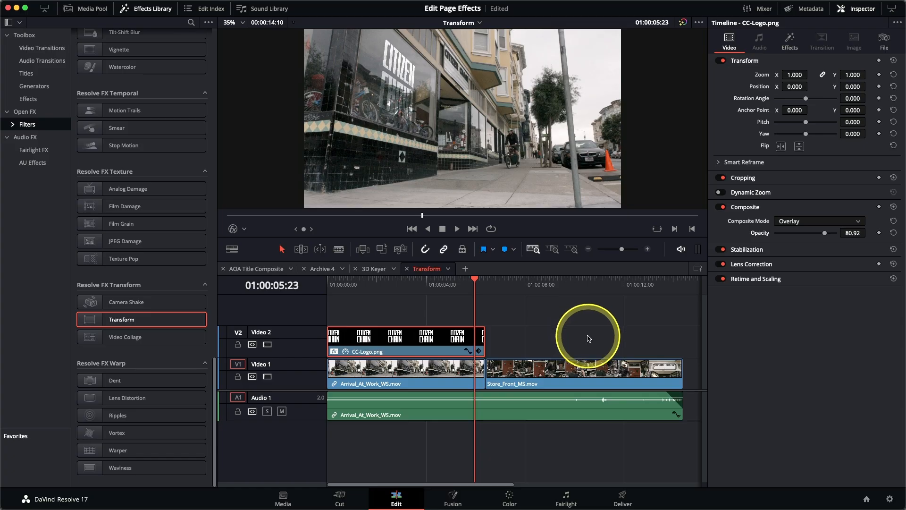
pyautogui.moveTo(474, 280); pyautogui.dragTo(329, 299)
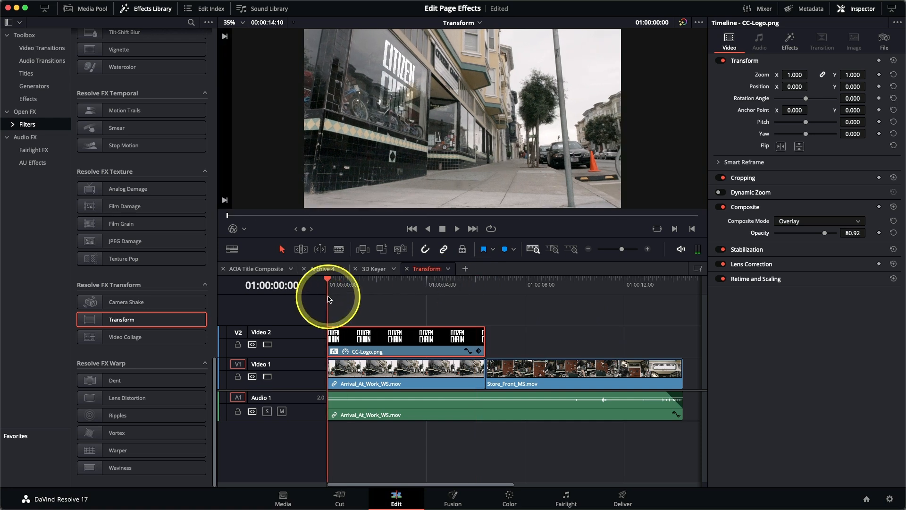
# Add a Canvas Keyframe to the logo's Transform effect at 01:00:00:00, and move the playhead to the logo clip's last frame.
pyautogui.click(790, 46)
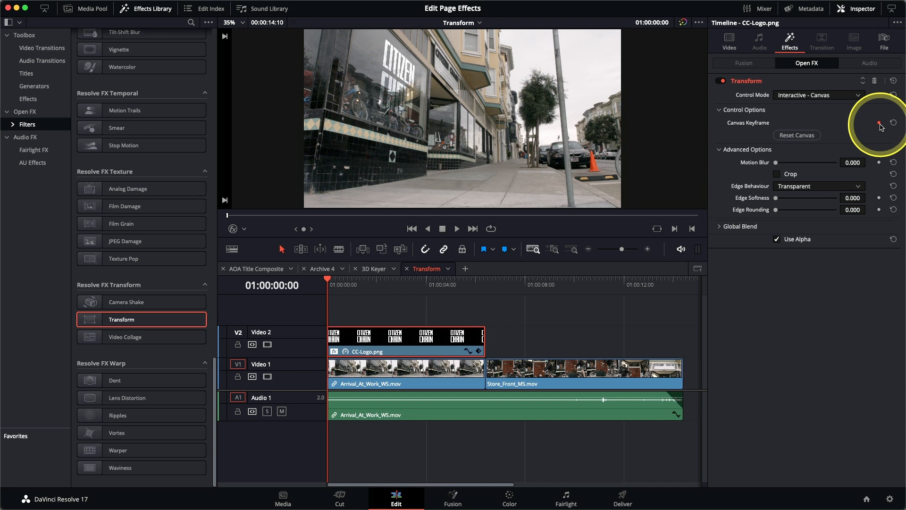
pyautogui.press('Down')
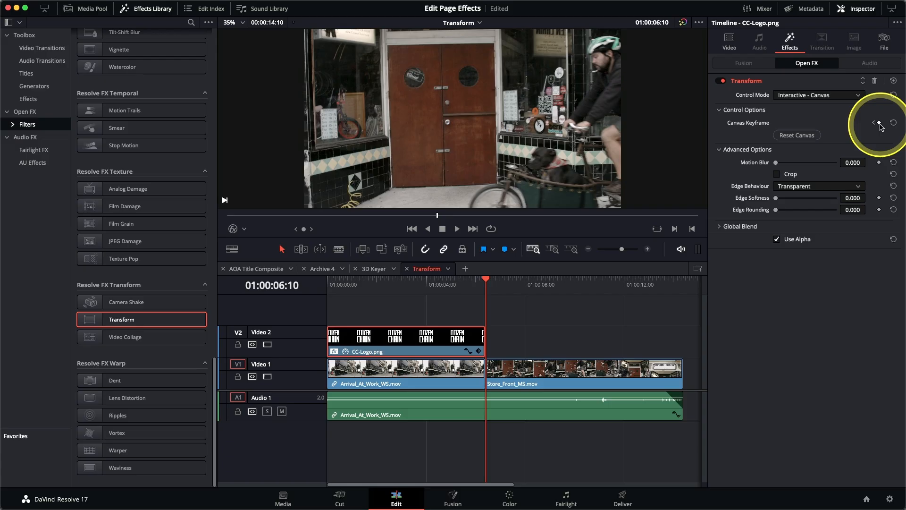
pyautogui.press('Left')
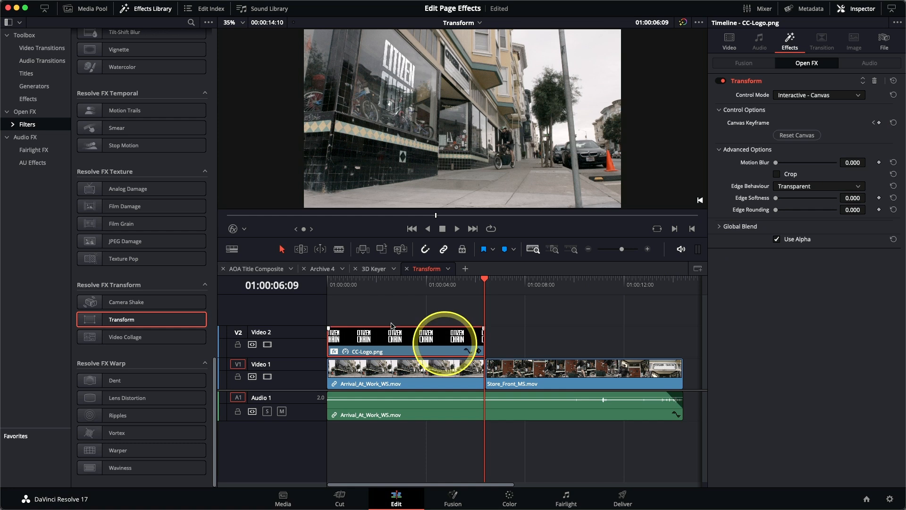
# Re-pin the logo's four corners to the window at 01:00:06:09, and play the shot from the start to check the motion.
pyautogui.click(234, 230)
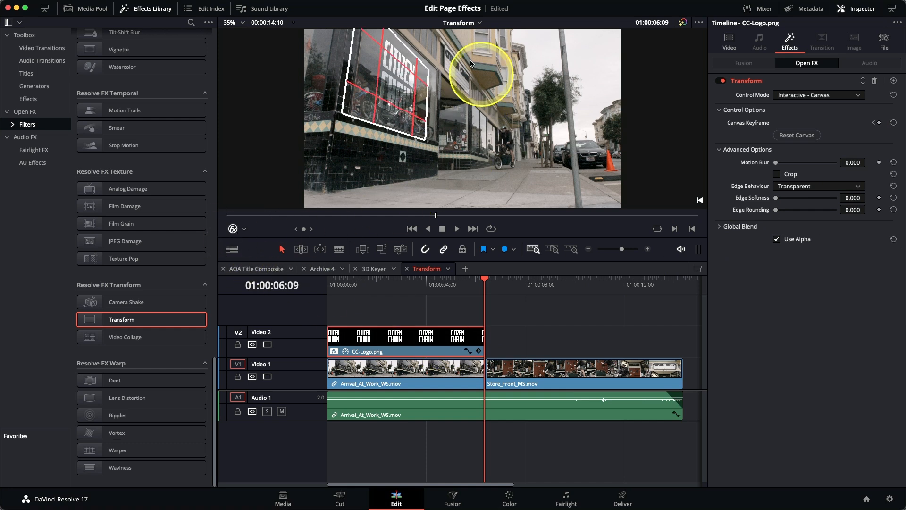
pyautogui.moveTo(427, 71); pyautogui.dragTo(435, 76)
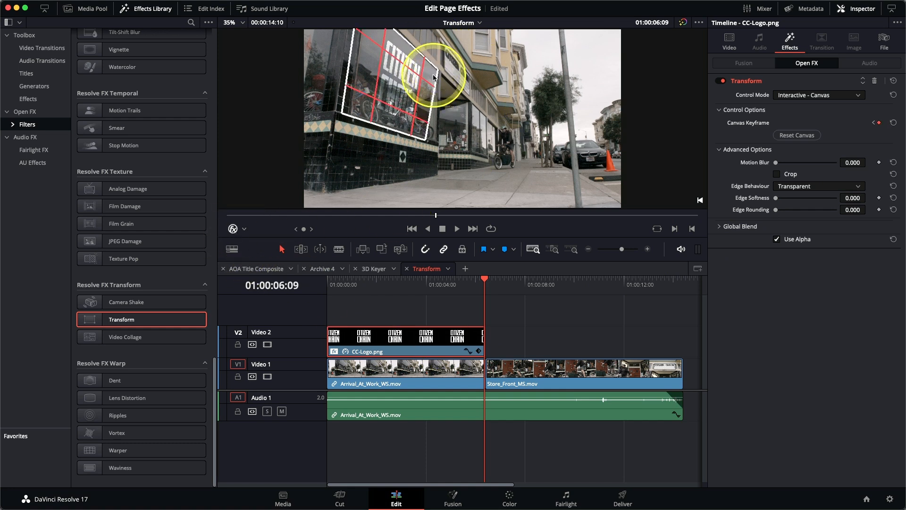
pyautogui.moveTo(423, 131); pyautogui.dragTo(434, 131)
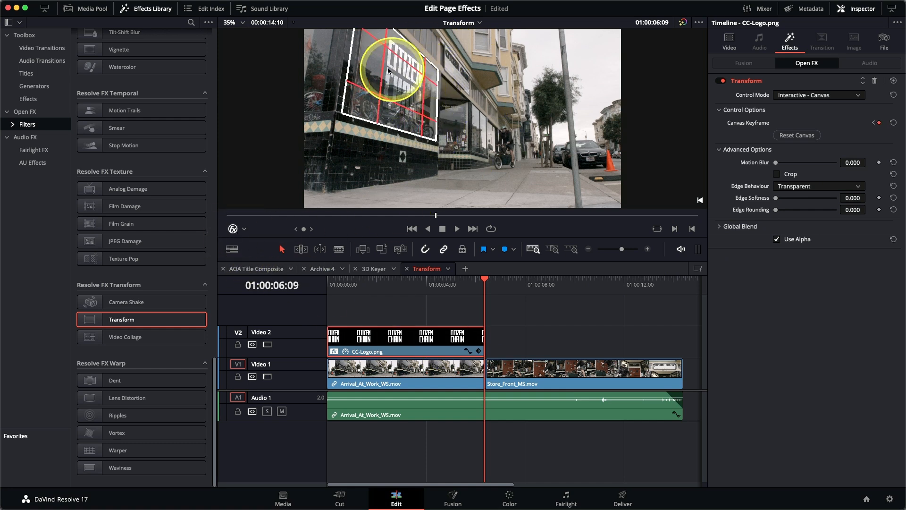
pyautogui.moveTo(361, 106); pyautogui.dragTo(367, 107)
pyautogui.moveTo(374, 41); pyautogui.dragTo(385, 36)
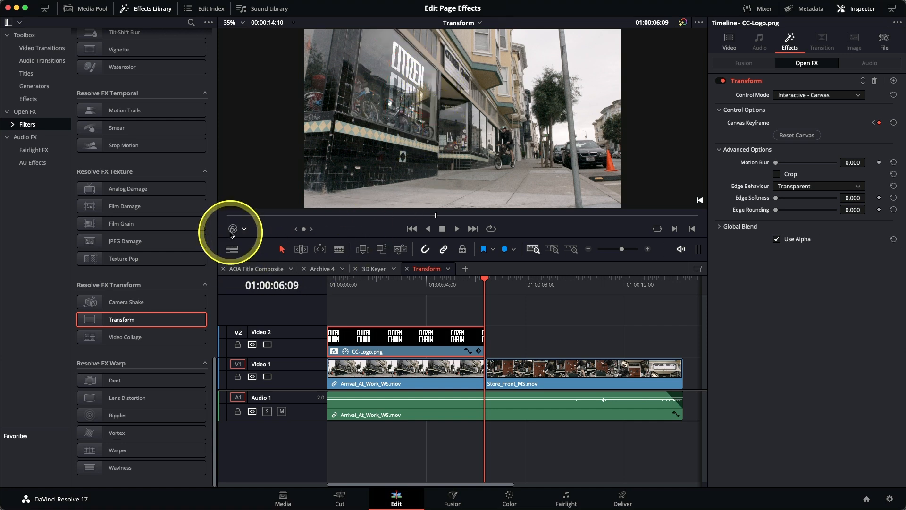
pyautogui.press('Home')
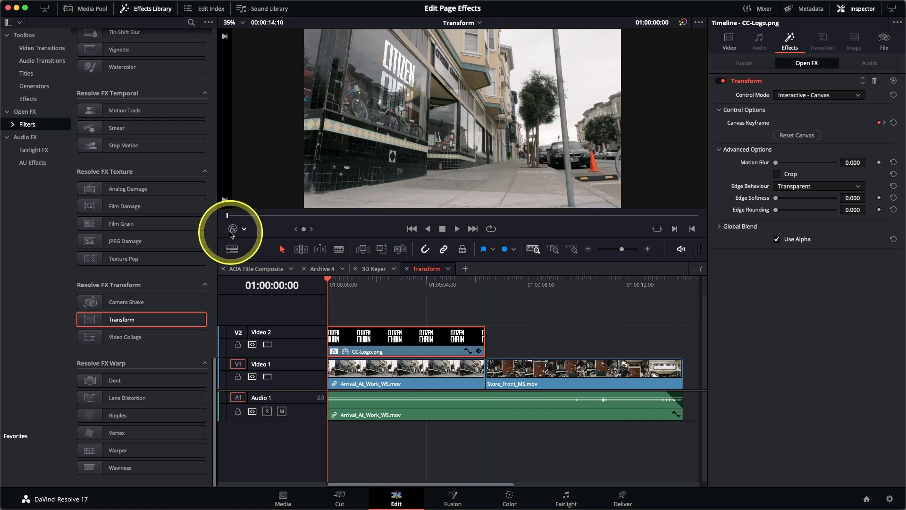
pyautogui.press('space')
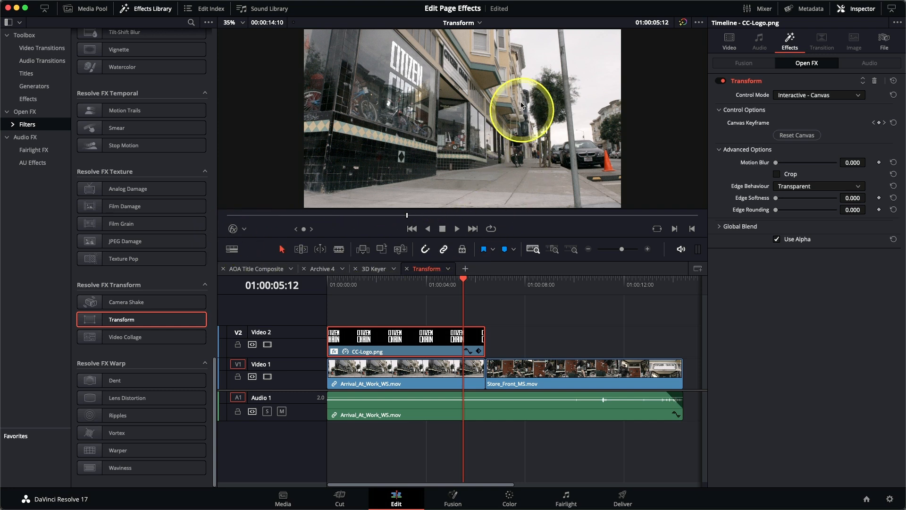
# Open the Video Collage Background timeline and scrub through the interview clip on V1.
pyautogui.click(476, 24)
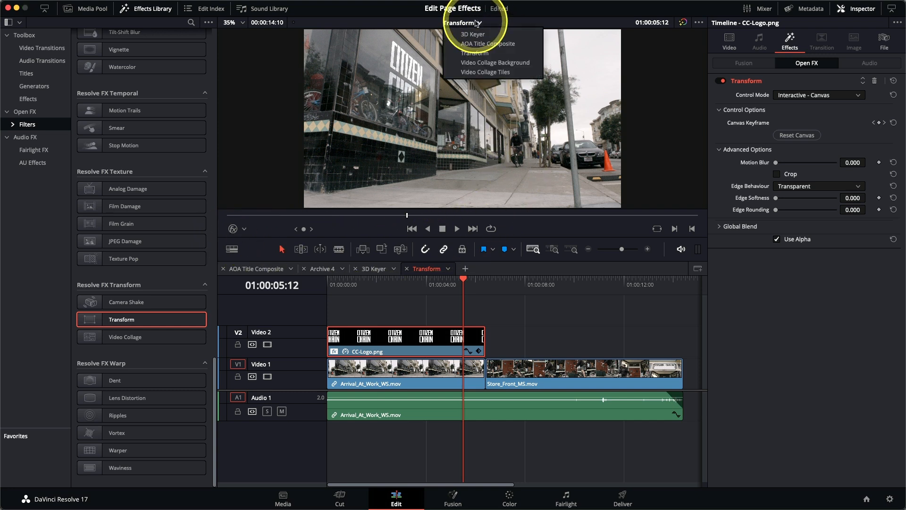
pyautogui.click(487, 63)
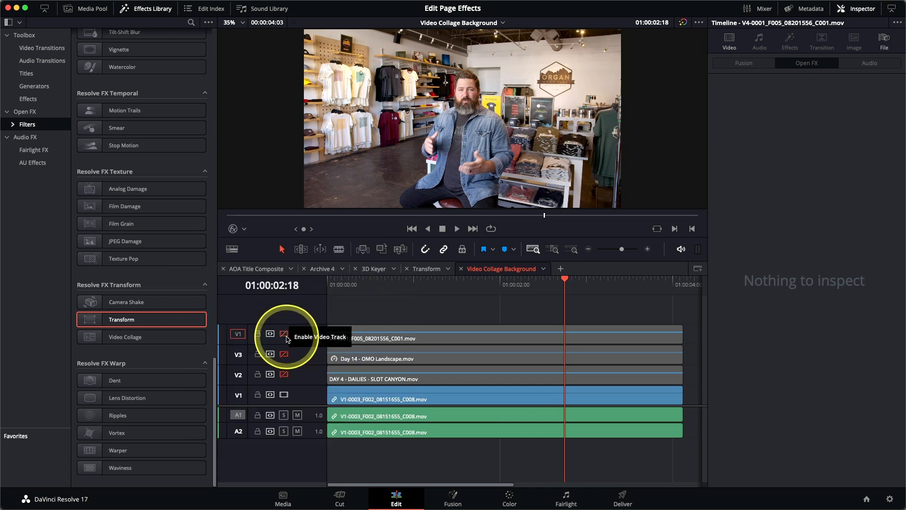
pyautogui.click(413, 284)
pyautogui.moveTo(426, 294); pyautogui.dragTo(401, 296)
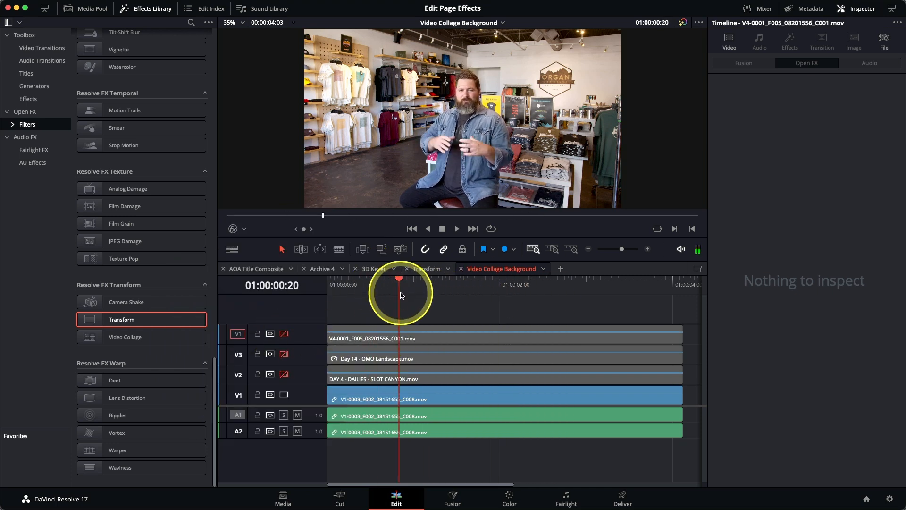
# Enable the three disabled video tracks one at a time from V2 upward, scrubbing to preview their clips.
pyautogui.click(284, 374)
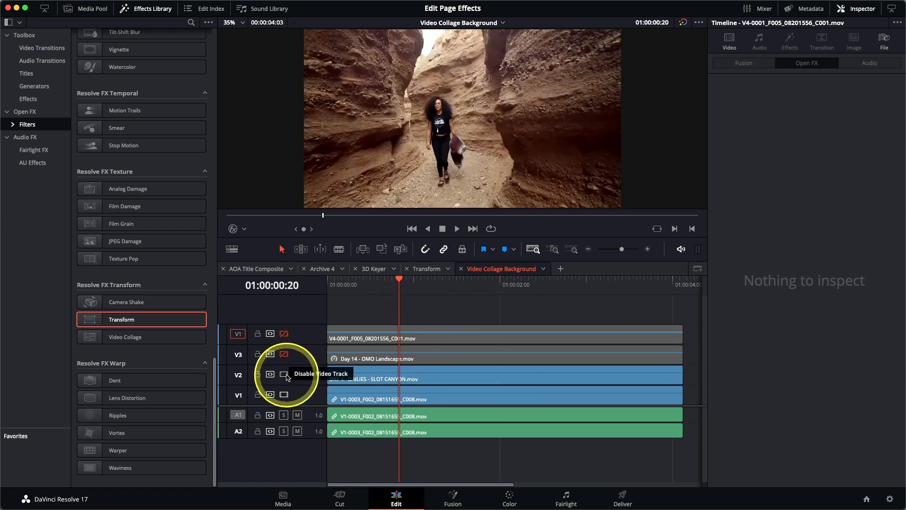
pyautogui.moveTo(377, 294)
pyautogui.mouseDown()
pyautogui.moveTo(360, 283)
pyautogui.moveTo(542, 277)
pyautogui.moveTo(460, 286)
pyautogui.moveTo(381, 280)
pyautogui.mouseUp()
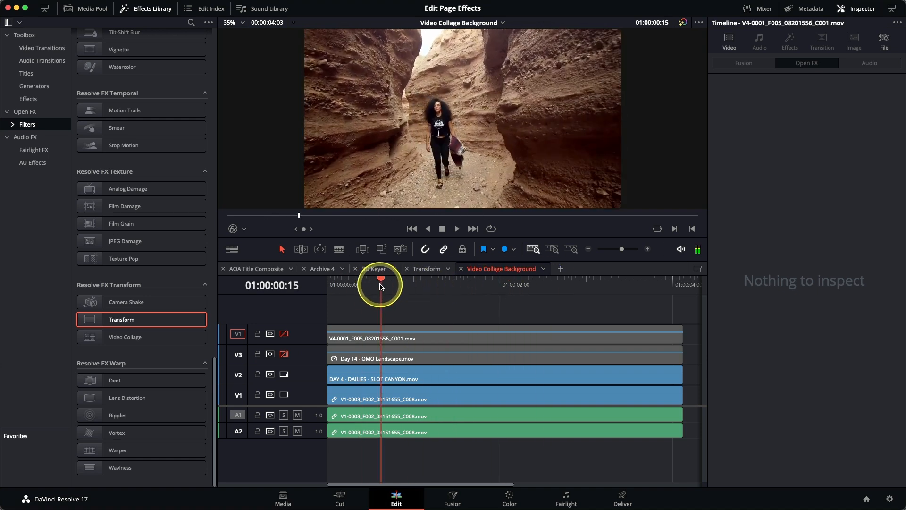
pyautogui.click(284, 353)
pyautogui.moveTo(378, 280)
pyautogui.mouseDown()
pyautogui.moveTo(532, 285)
pyautogui.moveTo(388, 289)
pyautogui.mouseUp()
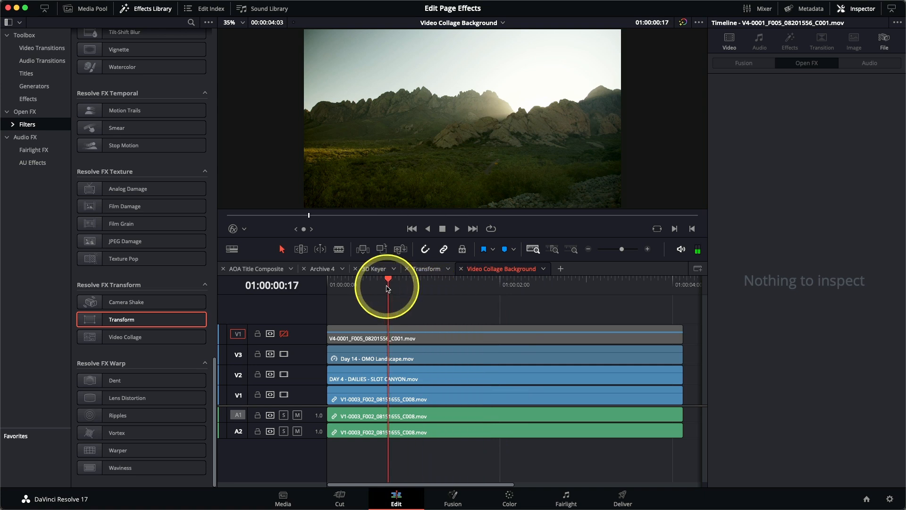
pyautogui.click(284, 334)
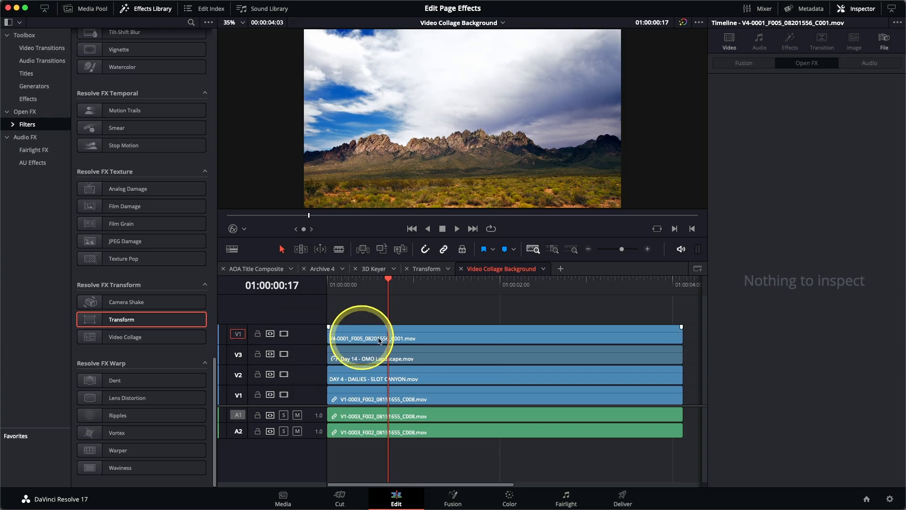
# Apply the Video Collage filter to the V4-0001_F005_08201556_C001.mov clip on the uppermost track, and enable Preview Layout in its settings.
pyautogui.click(403, 341)
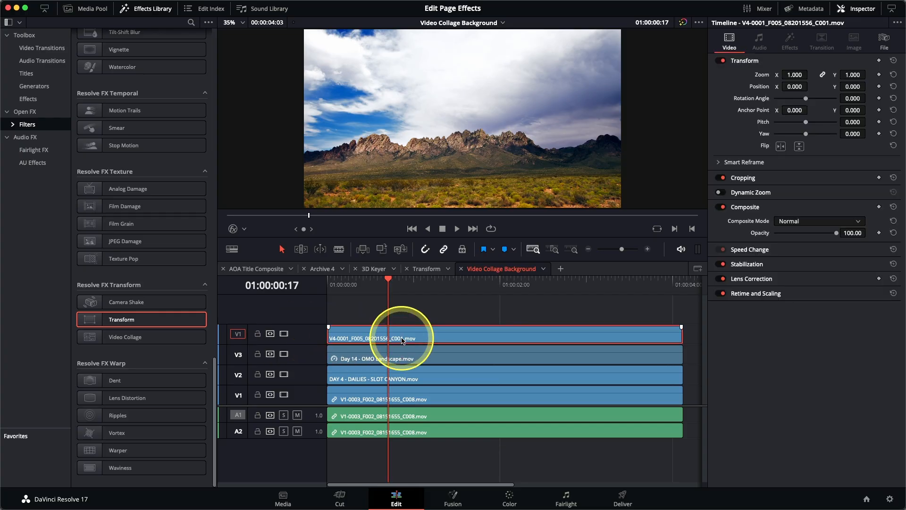
pyautogui.doubleClick(105, 346)
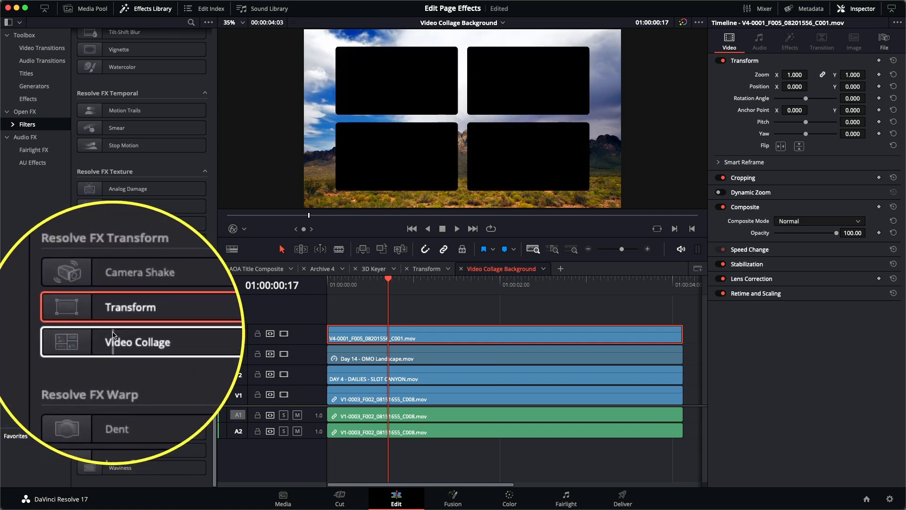
pyautogui.click(126, 341)
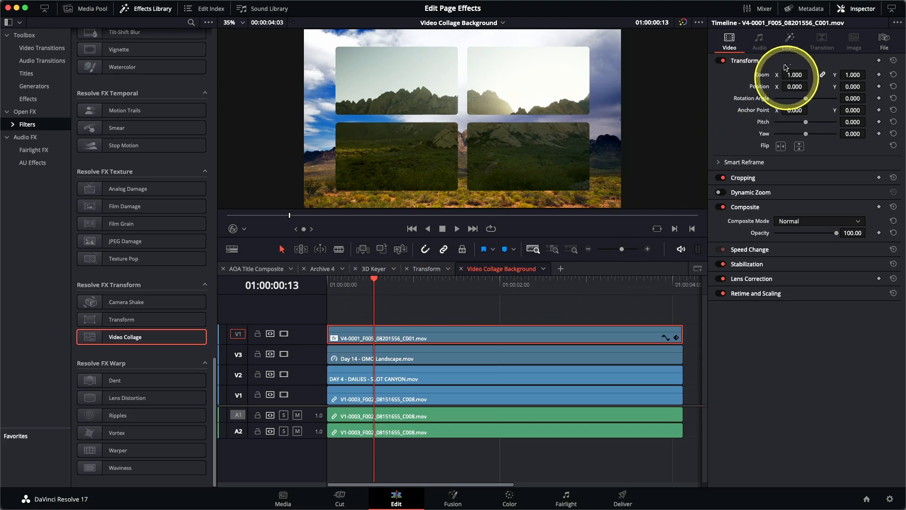
pyautogui.click(790, 42)
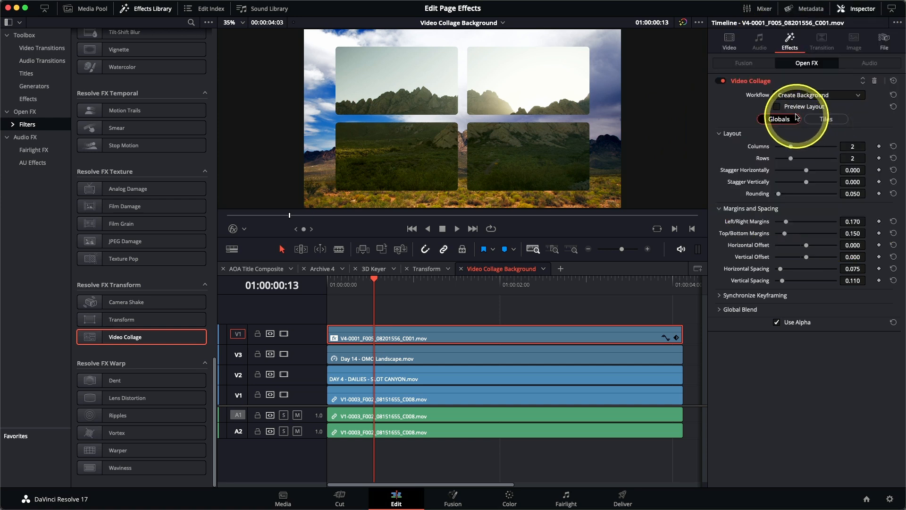
pyautogui.click(796, 108)
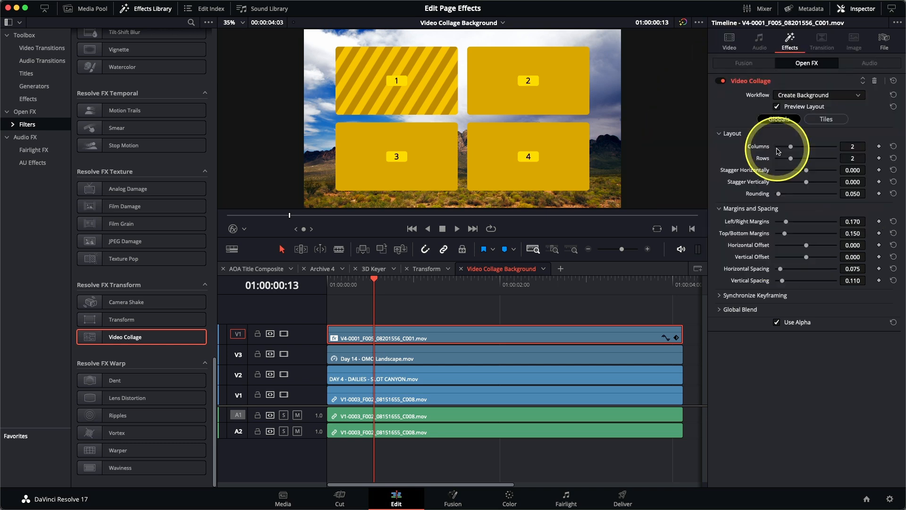
# Try a collage layout of 4 columns and 4 rows, and reset both values to their defaults.
pyautogui.moveTo(790, 146); pyautogui.dragTo(818, 160)
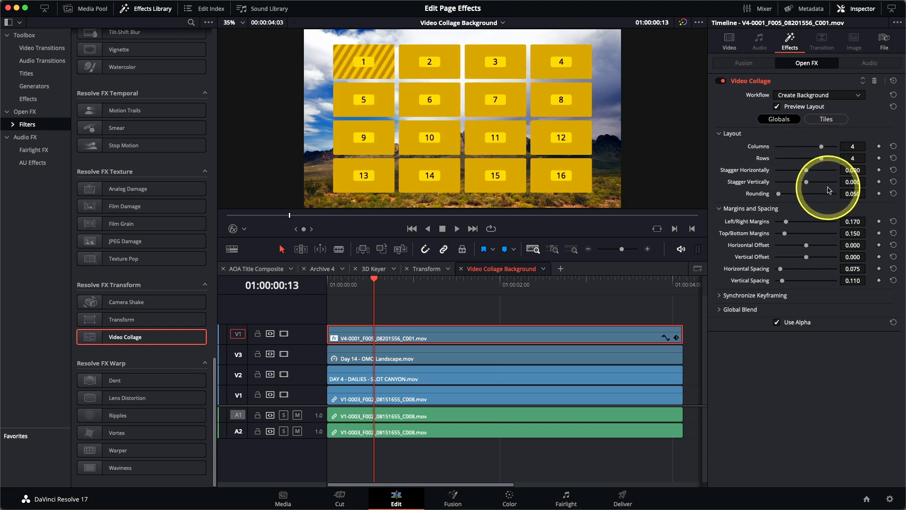
pyautogui.click(894, 147)
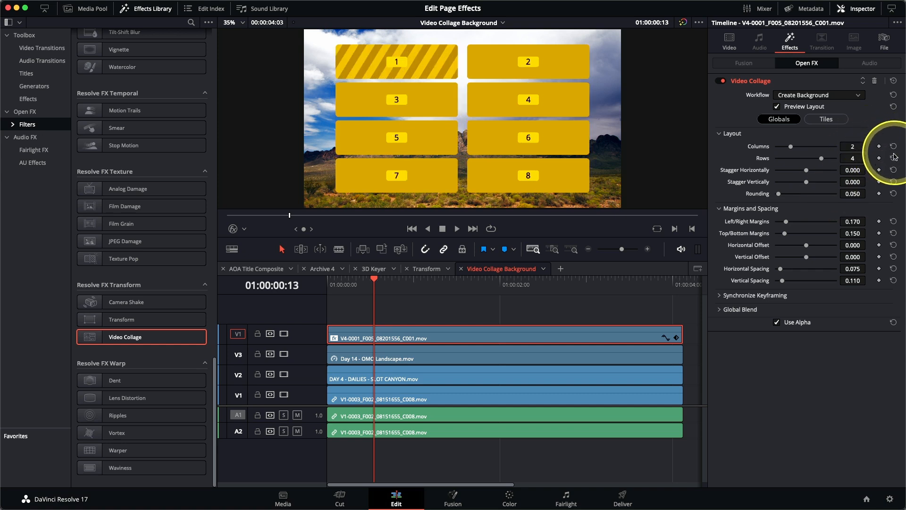
pyautogui.click(894, 158)
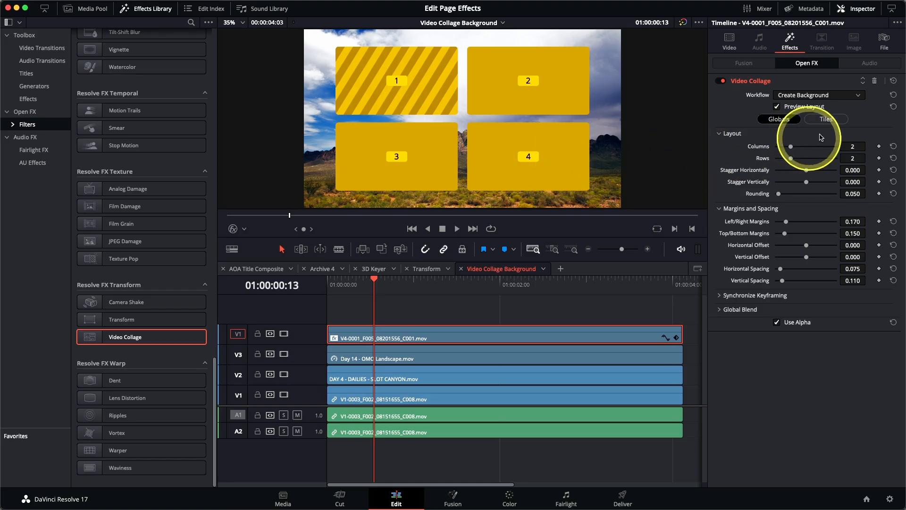
# Make Tile 4 the active tile, enable Manual Tile Management, and delete that tile from the collage.
pyautogui.click(831, 120)
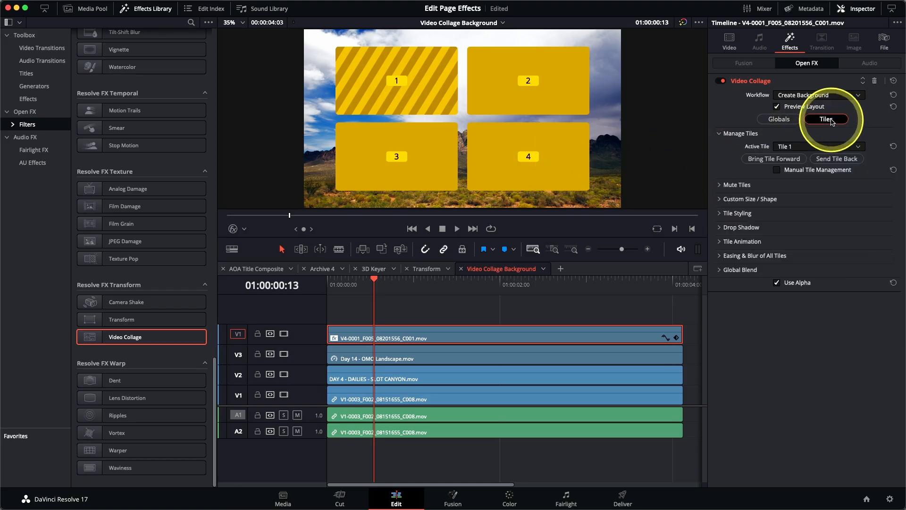
pyautogui.click(794, 149)
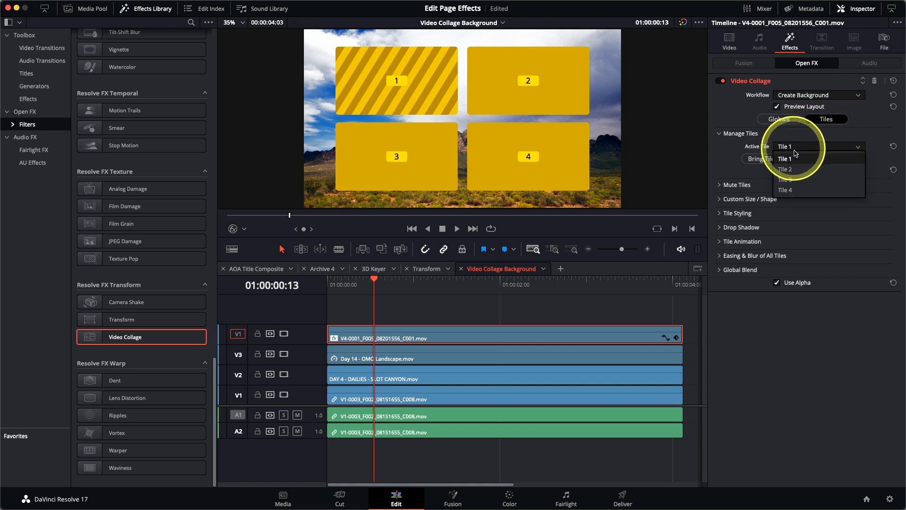
pyautogui.click(785, 189)
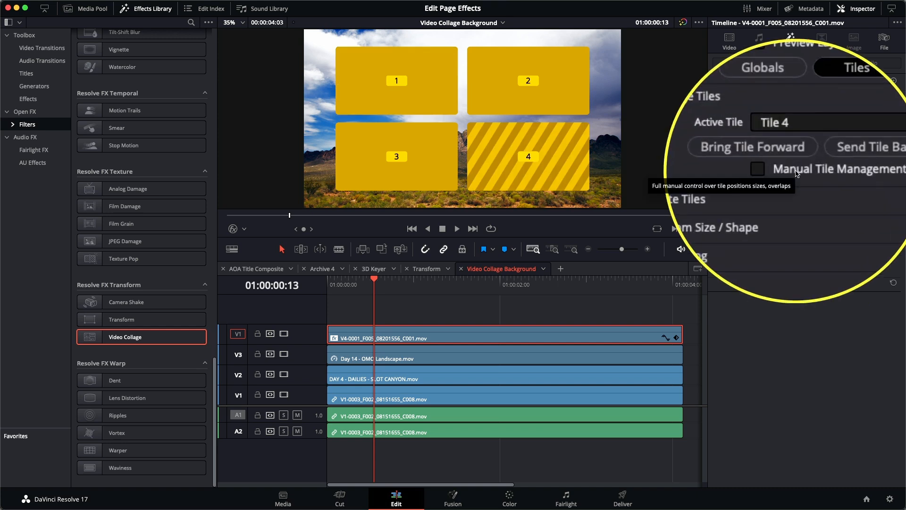
pyautogui.click(796, 171)
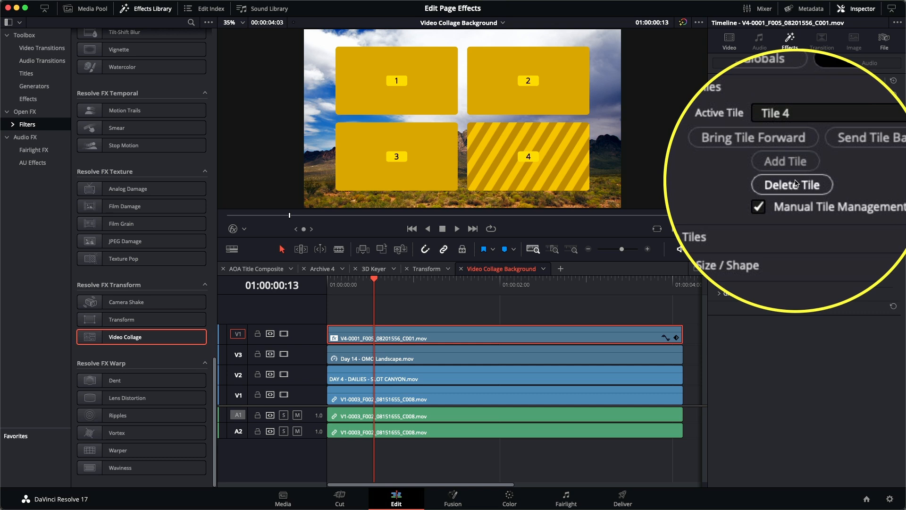
pyautogui.click(796, 183)
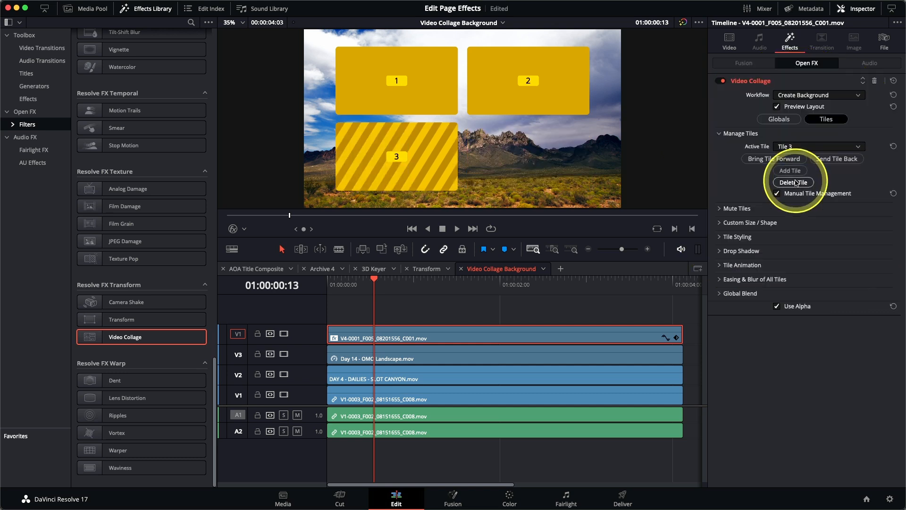
# Make Tile 2 the active tile and set its custom End Row to 2 so it spans both rows.
pyautogui.click(793, 151)
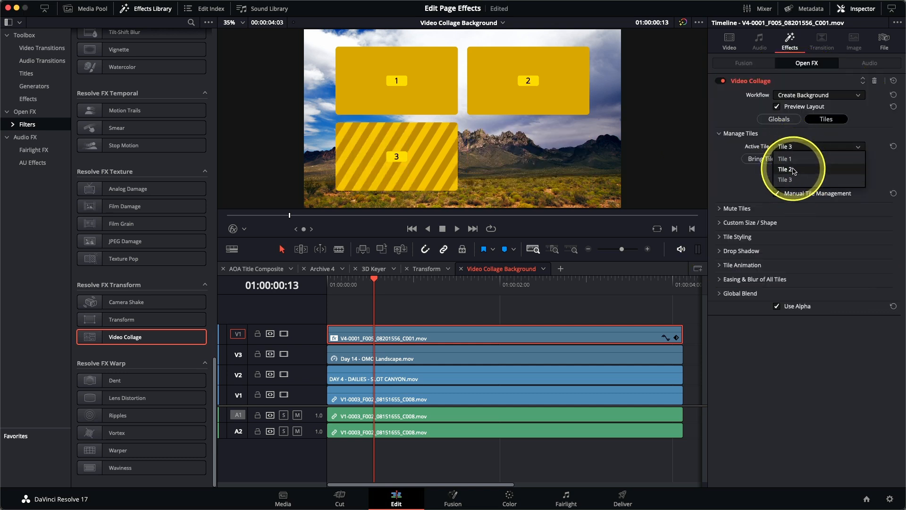
pyautogui.click(790, 159)
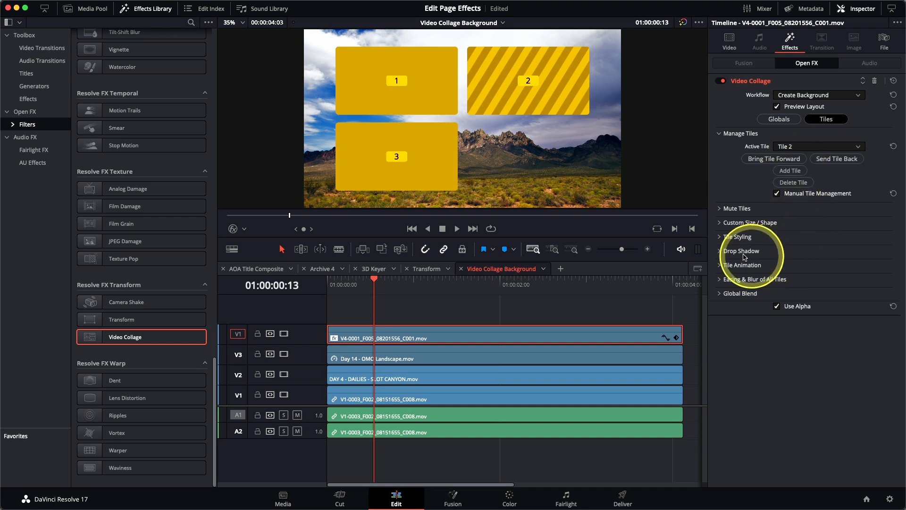
pyautogui.click(721, 225)
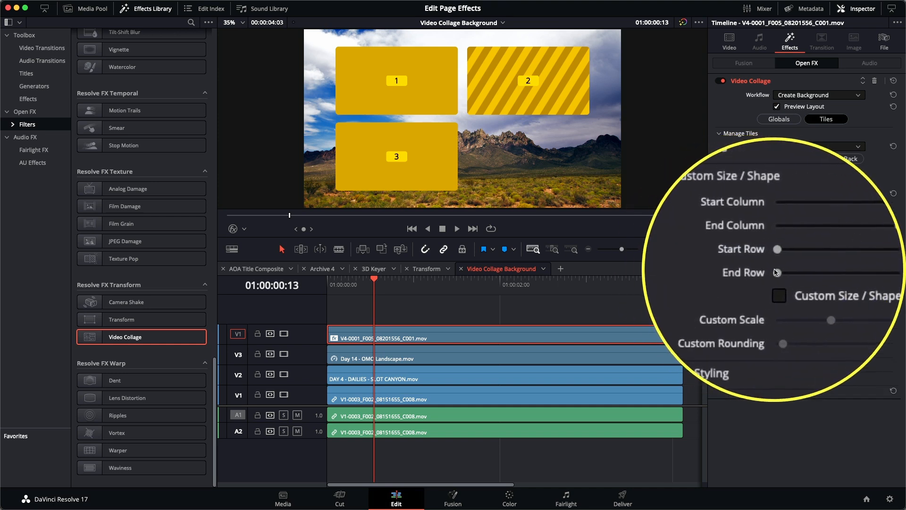
pyautogui.moveTo(776, 273); pyautogui.dragTo(819, 274)
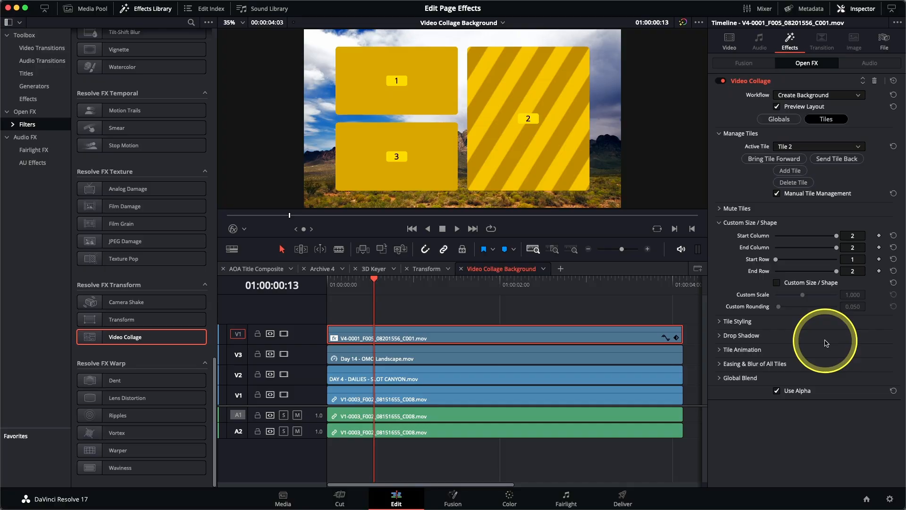
# Style all tiles with a Tile Border of 0.025 and a light green Tile Color.
pyautogui.click(719, 321)
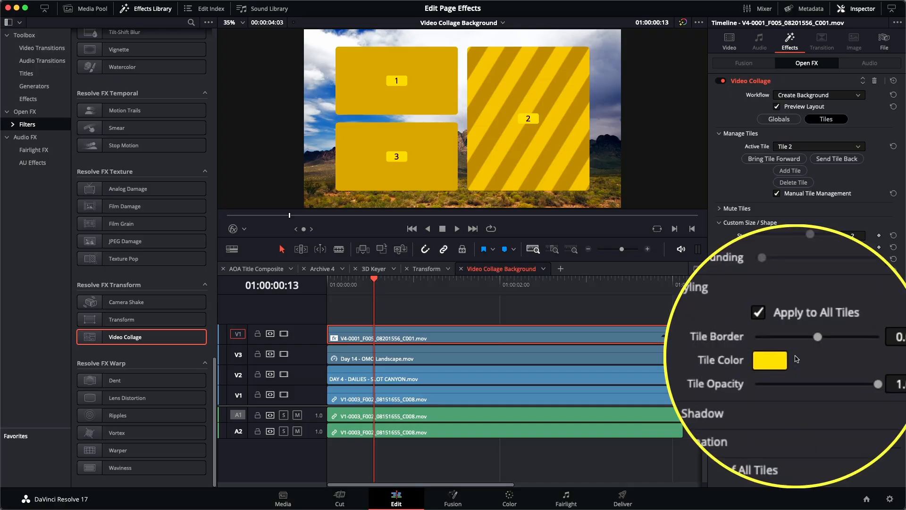
pyautogui.moveTo(806, 348); pyautogui.dragTo(810, 349)
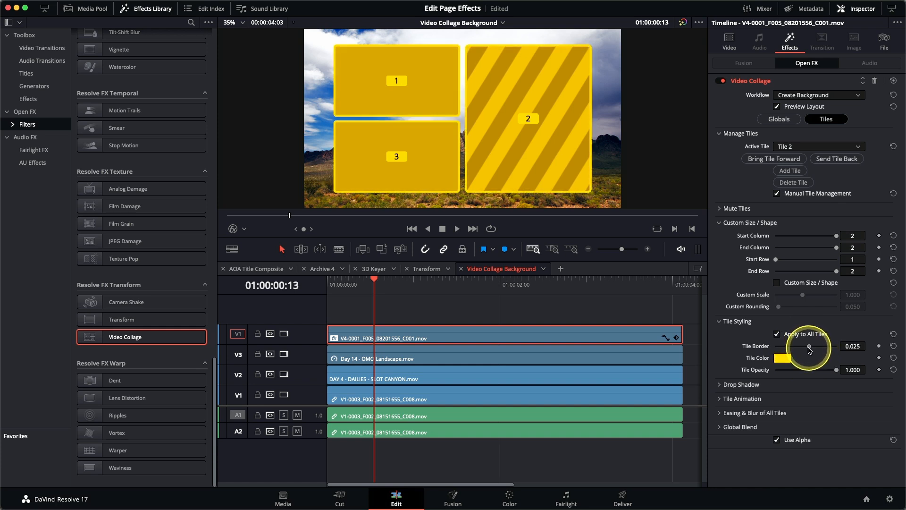
pyautogui.click(783, 358)
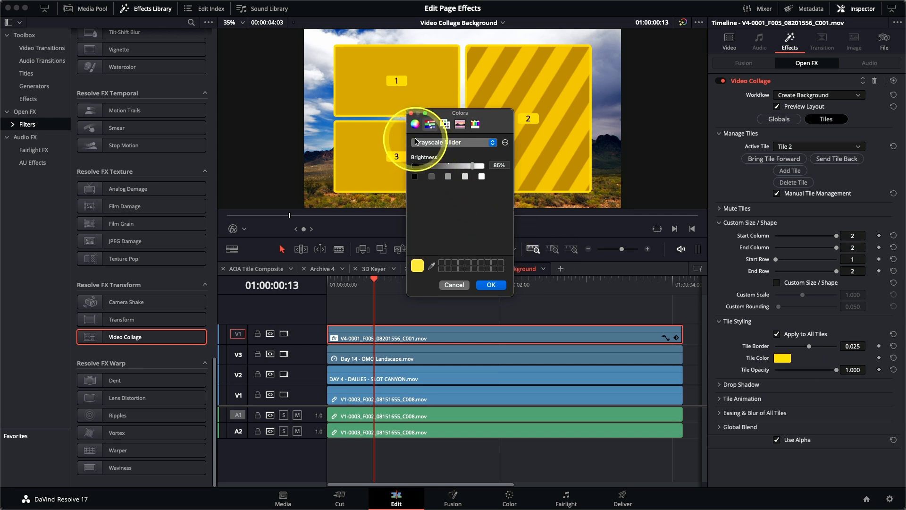
pyautogui.click(415, 124)
pyautogui.moveTo(468, 172); pyautogui.dragTo(458, 159)
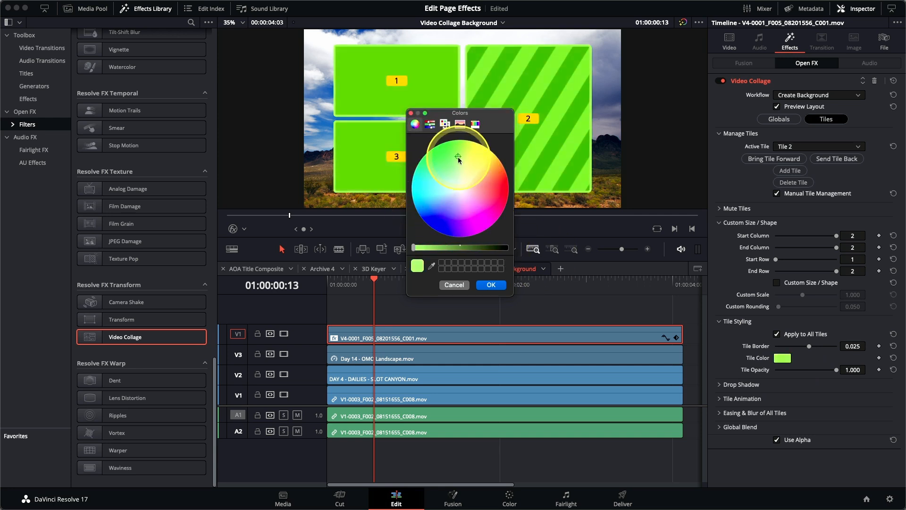
pyautogui.click(496, 286)
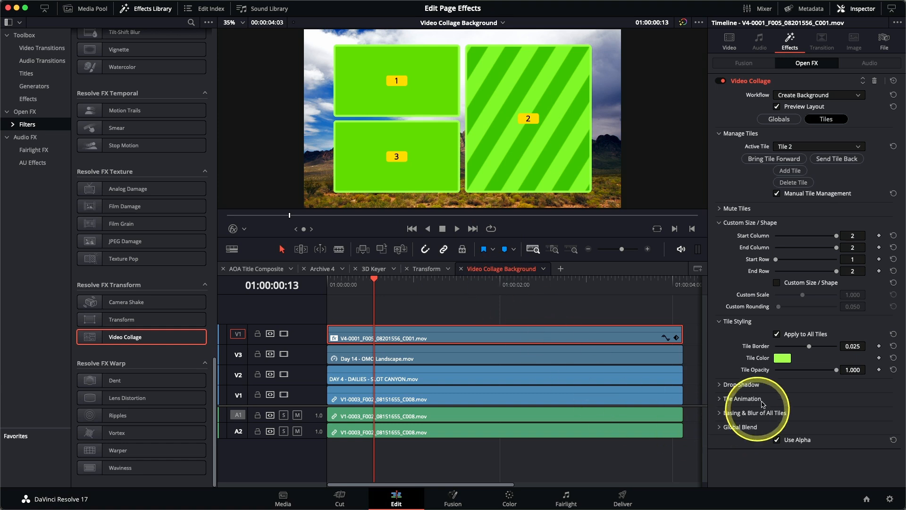
# Add a drop shadow to all tiles with strength 0.581, drop angle 74.0, drop distance 0.033 and blur 0.496.
pyautogui.click(720, 385)
pyautogui.scroll(-2, 731, 357)
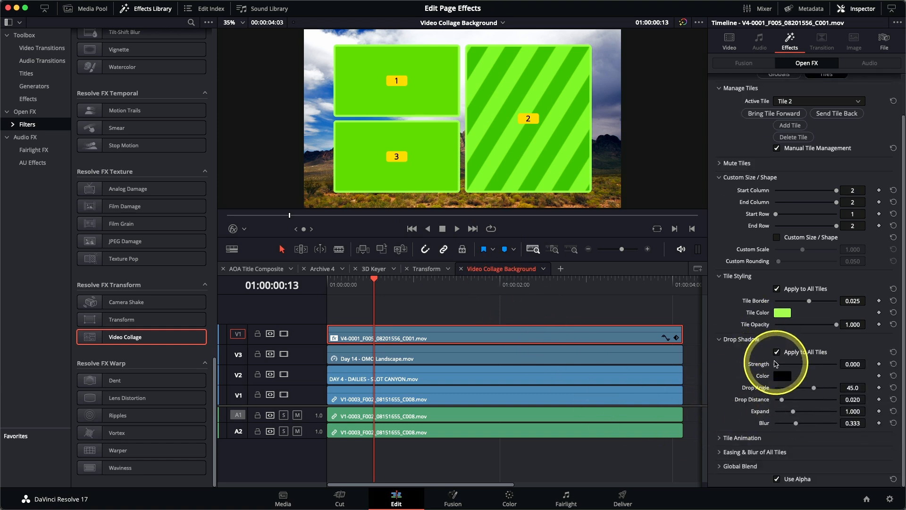
pyautogui.moveTo(778, 367); pyautogui.dragTo(810, 369)
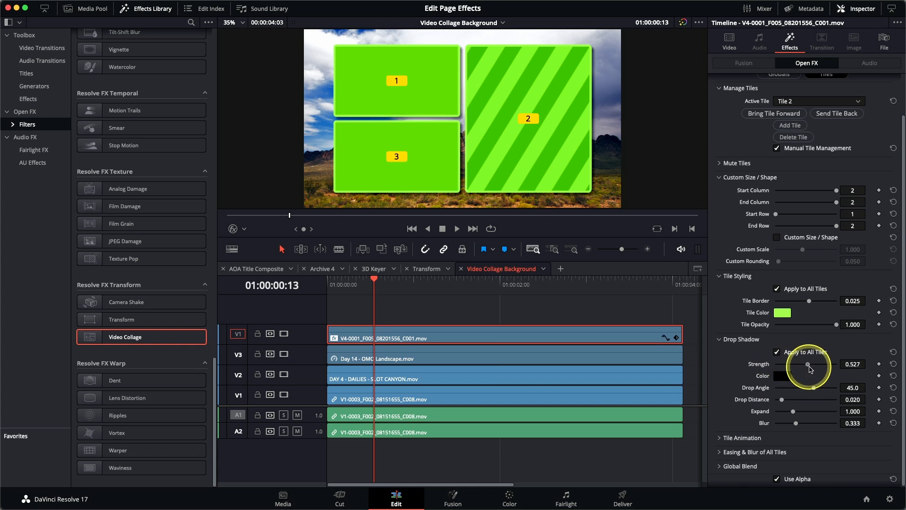
pyautogui.moveTo(781, 400); pyautogui.dragTo(819, 388)
pyautogui.moveTo(795, 423); pyautogui.dragTo(798, 425)
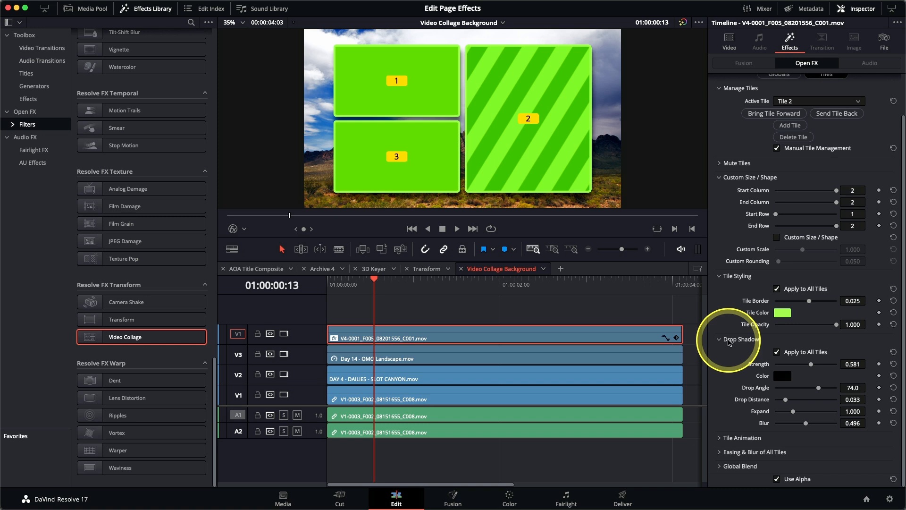
# Animate all tiles as Intro Only with Fade instead of Shrink and a duration of 24, and scrub back to the timeline start.
pyautogui.click(724, 436)
pyautogui.scroll(-2, 731, 401)
pyautogui.scroll(-2, 731, 400)
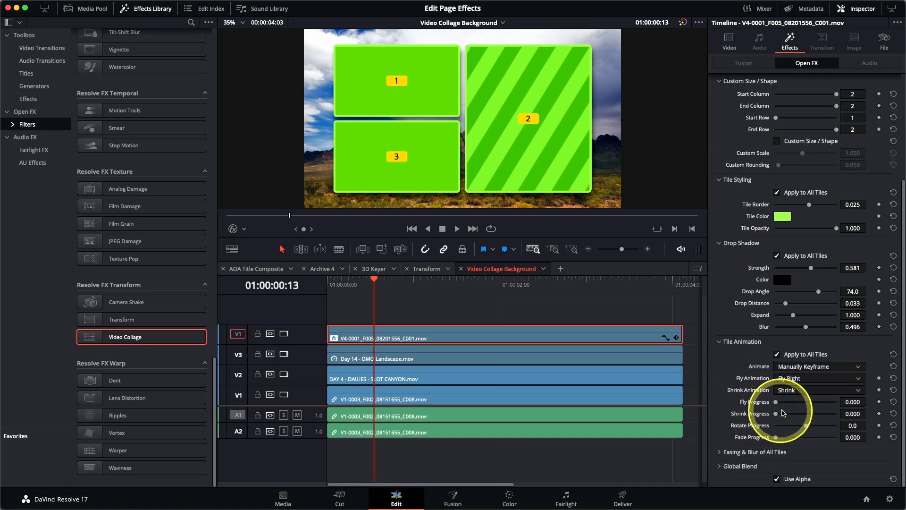
pyautogui.click(807, 370)
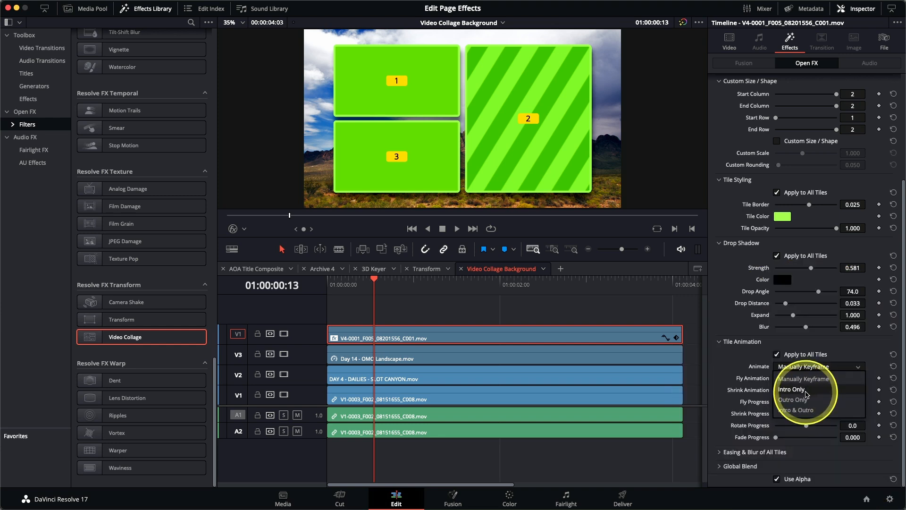
pyautogui.click(806, 390)
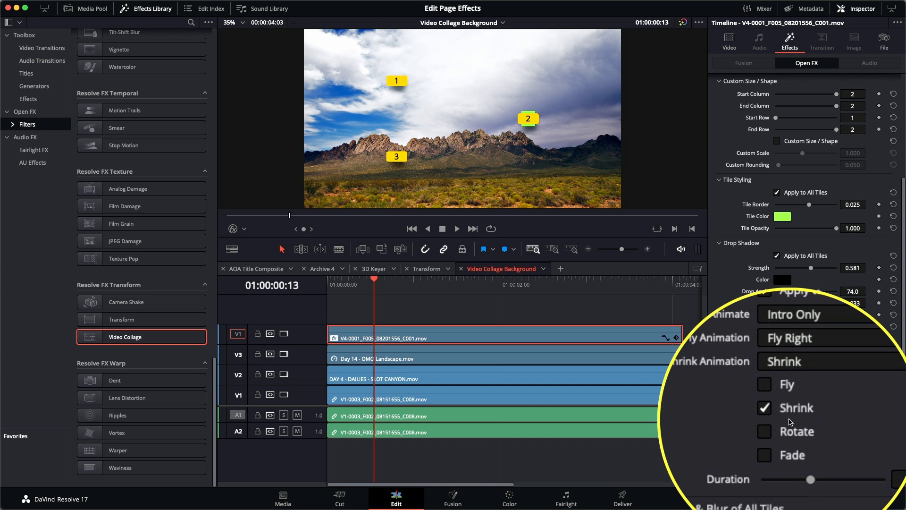
pyautogui.click(777, 413)
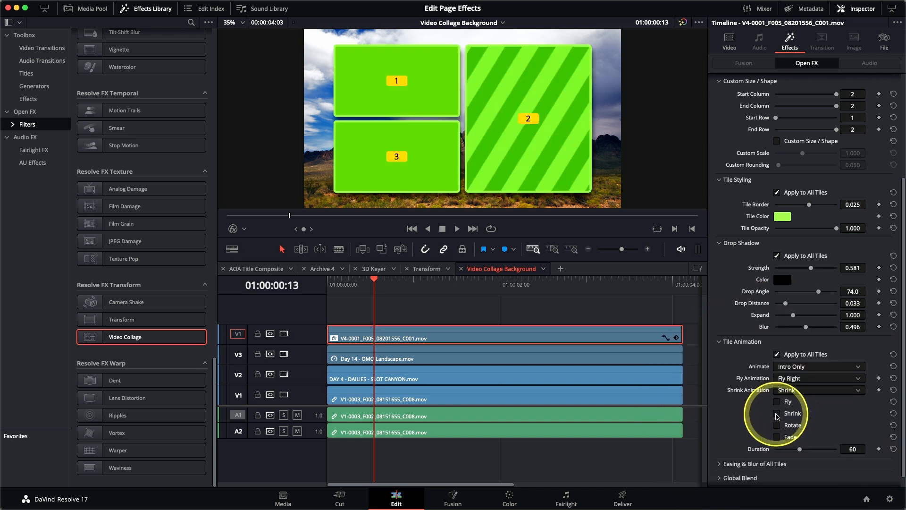
pyautogui.click(777, 437)
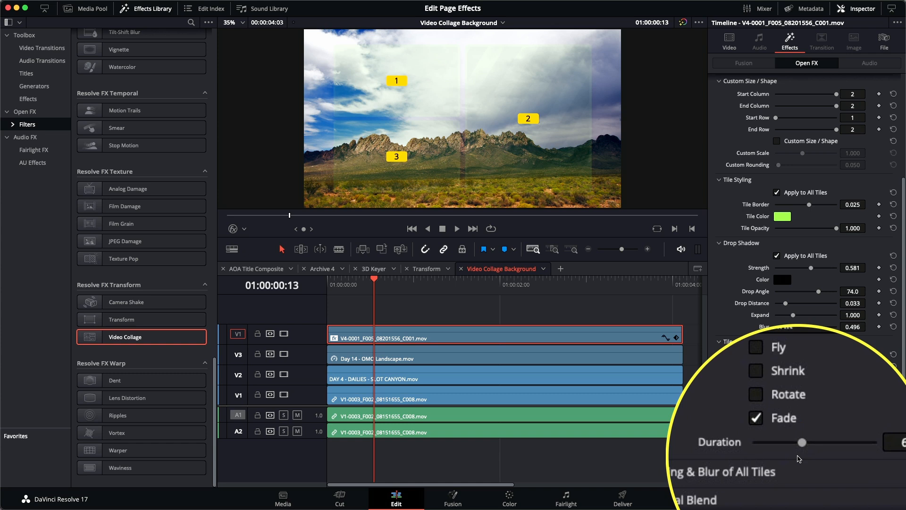
pyautogui.moveTo(800, 451); pyautogui.dragTo(786, 457)
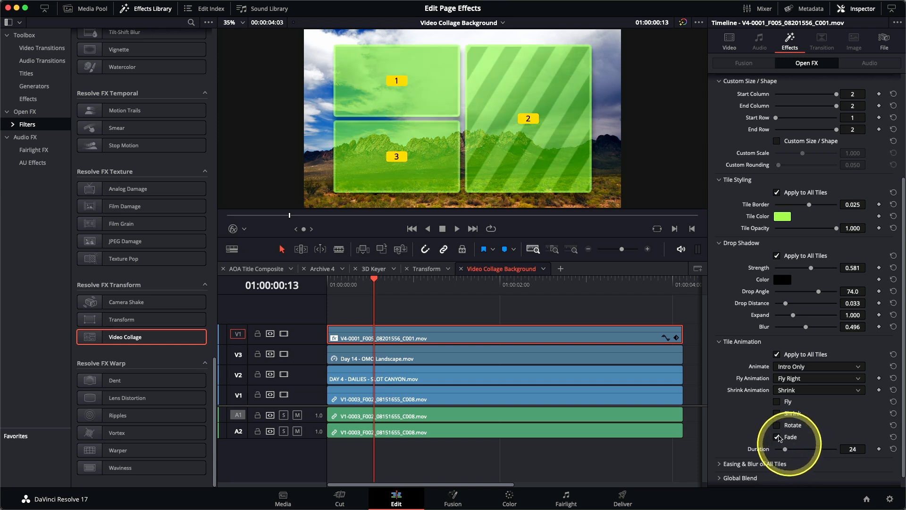
pyautogui.moveTo(374, 282); pyautogui.dragTo(326, 286)
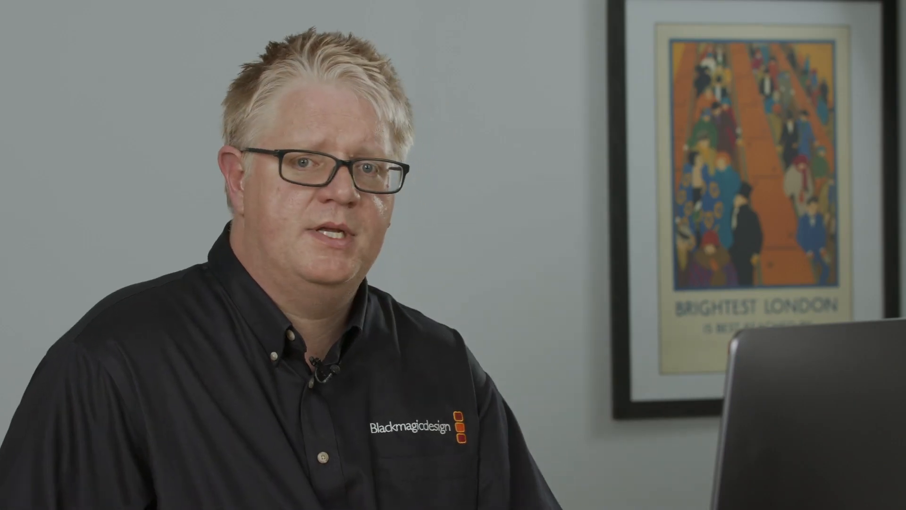
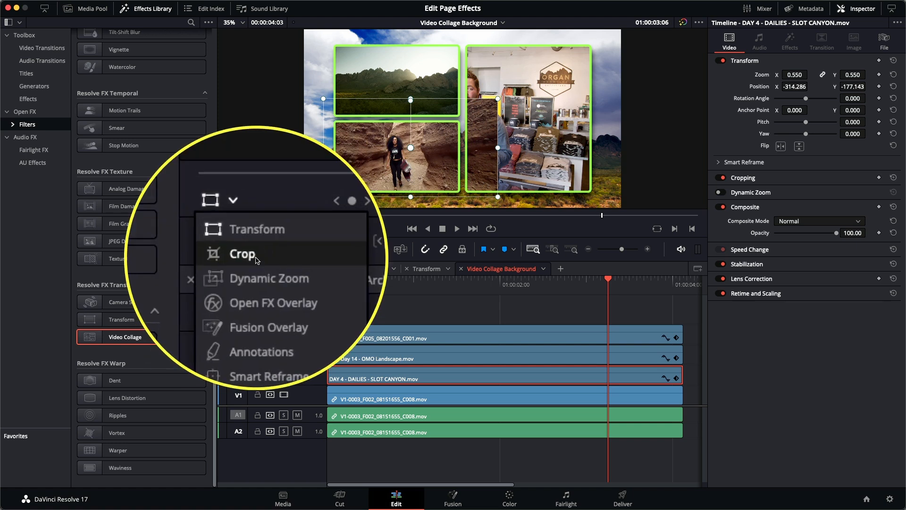
# Crop the right, top and left edges of the slot canyon clip in the viewer so it only fills the tile 3 opening.
pyautogui.click(250, 257)
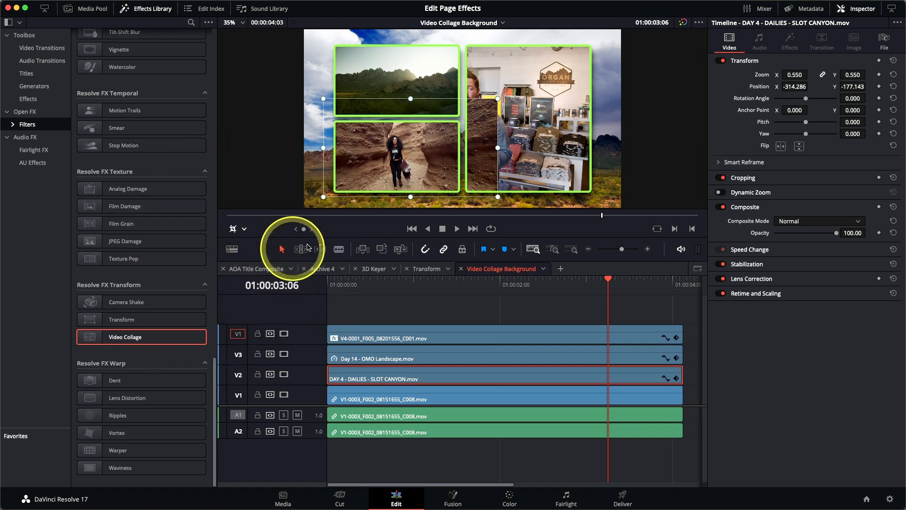
pyautogui.moveTo(498, 150); pyautogui.dragTo(464, 151)
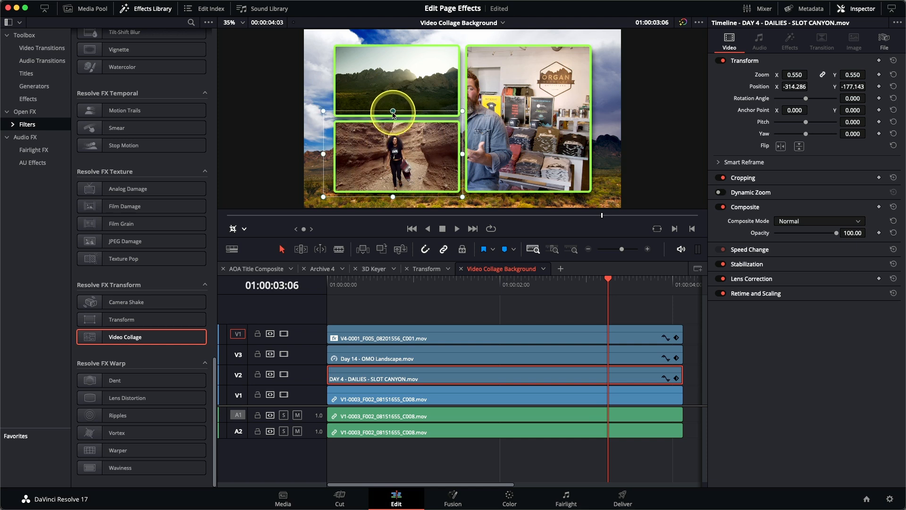
pyautogui.moveTo(323, 158); pyautogui.dragTo(325, 158)
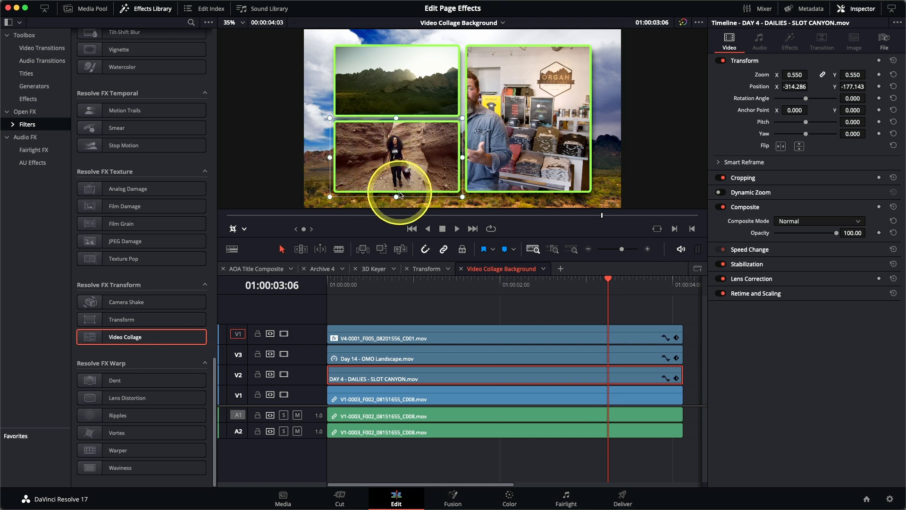
# Reframe the V1 interview clip inside the tall tile 2 opening with zoom 1.185 and position X 374.286, Y 42.857.
pyautogui.click(459, 396)
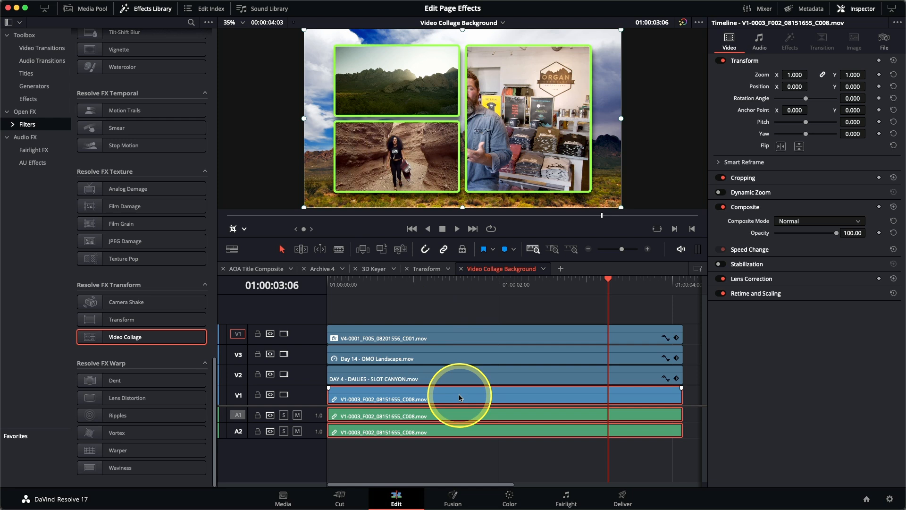
pyautogui.click(244, 228)
pyautogui.click(249, 244)
pyautogui.moveTo(525, 139); pyautogui.dragTo(591, 133)
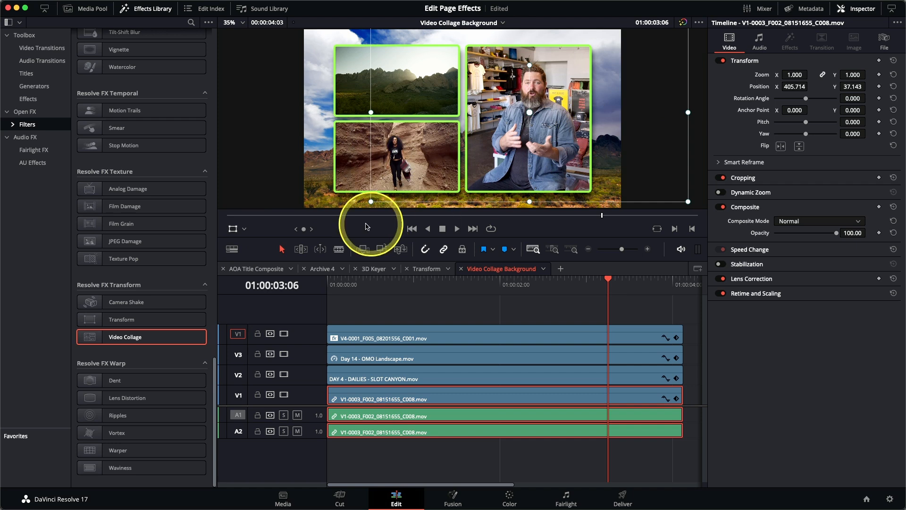
pyautogui.moveTo(371, 201); pyautogui.dragTo(342, 225)
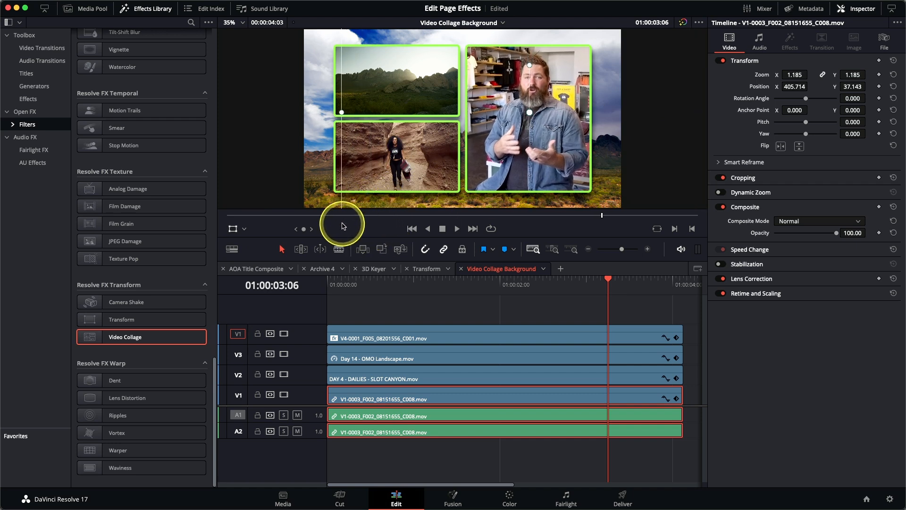
pyautogui.moveTo(540, 176); pyautogui.dragTo(536, 175)
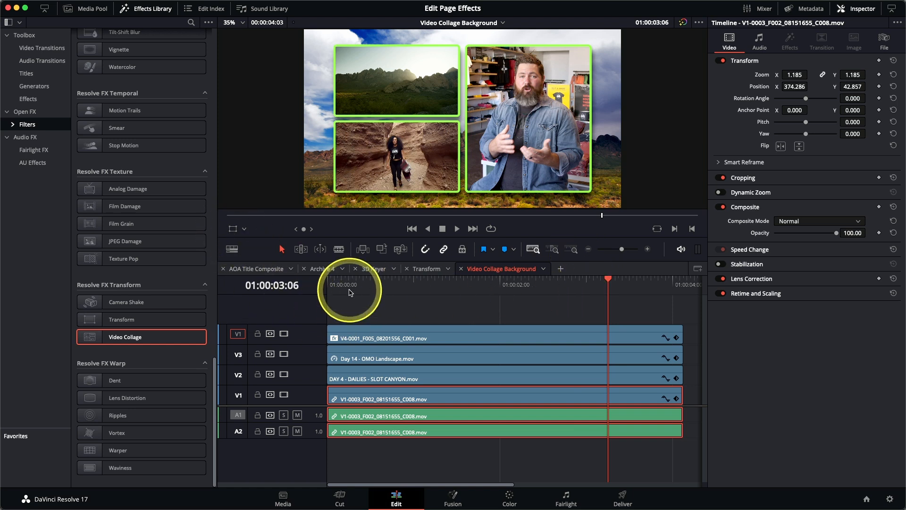
# Play the finished collage from the start, and open the Video Collage Tiles timeline.
pyautogui.click(329, 283)
pyautogui.press('space')
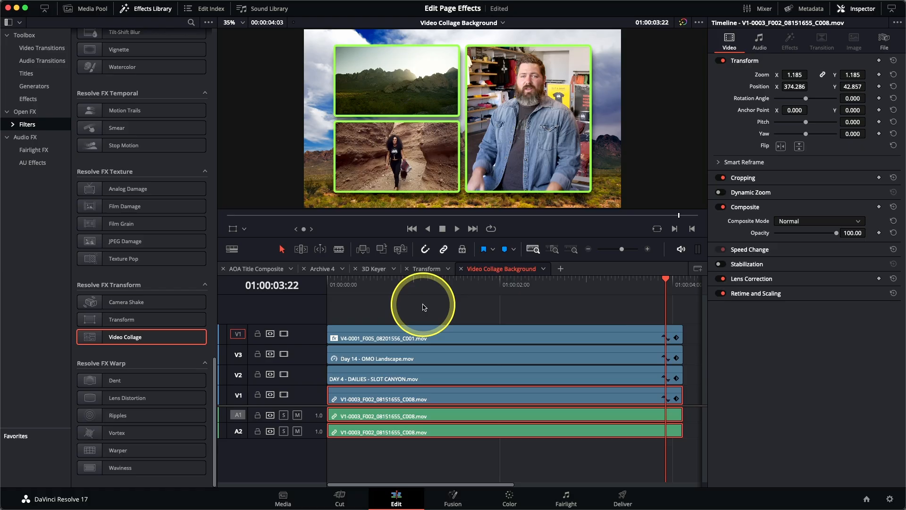
pyautogui.click(475, 24)
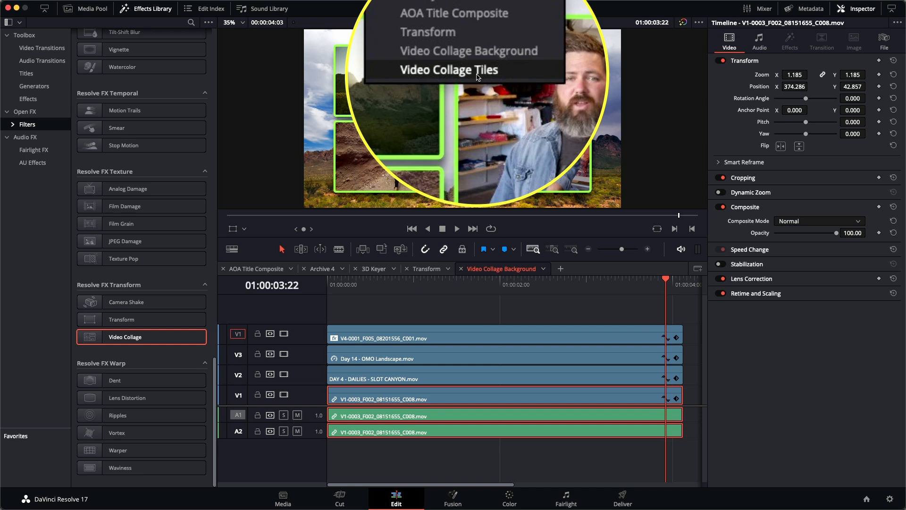
pyautogui.click(476, 75)
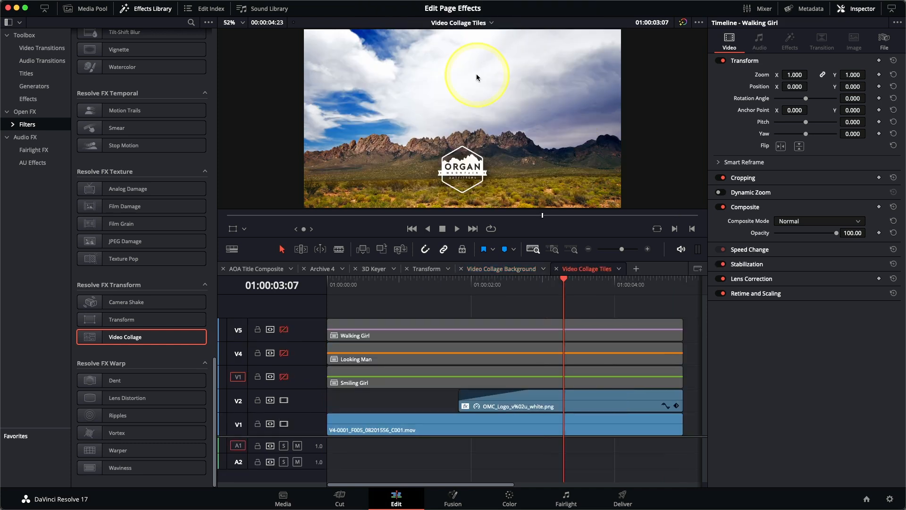
# Return the playhead to the timeline start, enable the Smiling Girl video track, and scrub through its opening.
pyautogui.click(501, 289)
pyautogui.moveTo(502, 291); pyautogui.dragTo(378, 293)
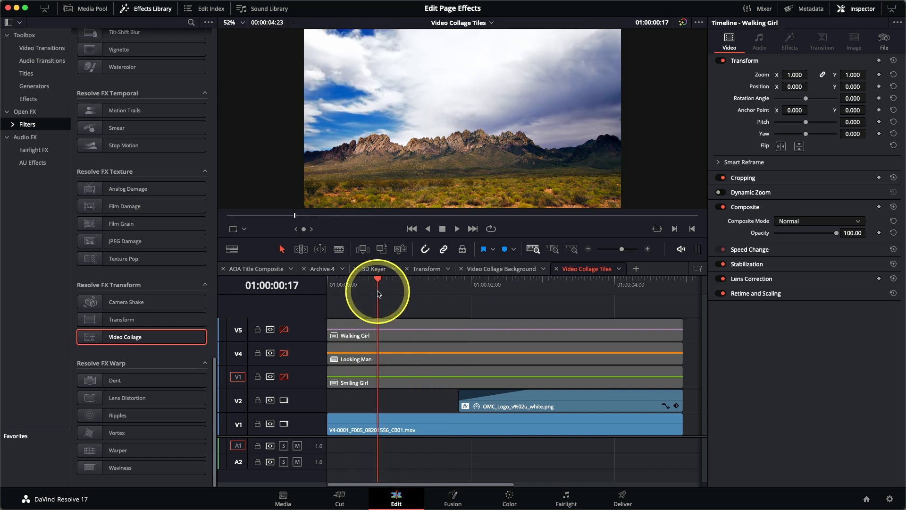
pyautogui.moveTo(376, 292); pyautogui.dragTo(329, 299)
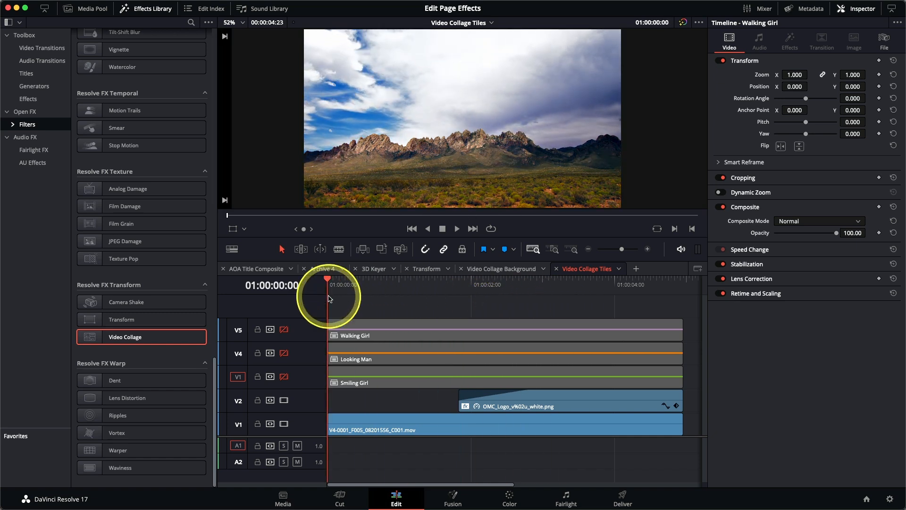
pyautogui.click(284, 377)
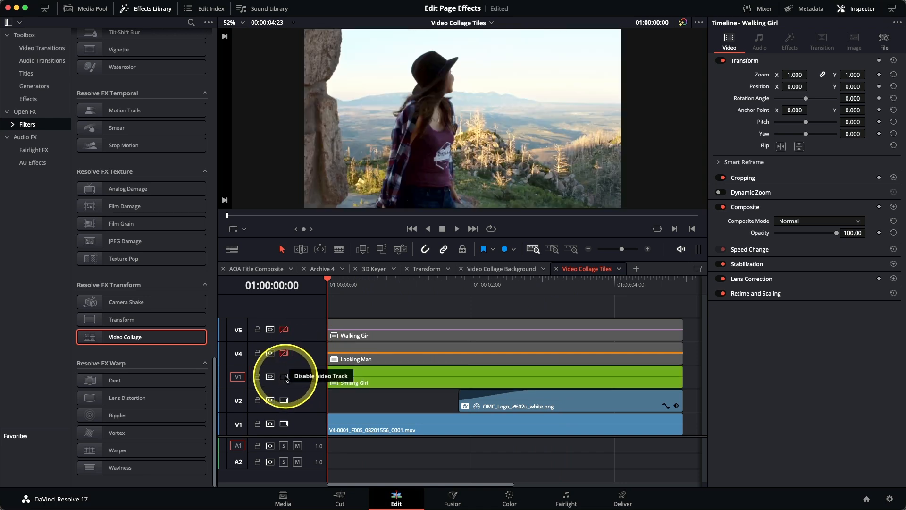
pyautogui.moveTo(336, 283)
pyautogui.mouseDown()
pyautogui.moveTo(479, 291)
pyautogui.moveTo(524, 283)
pyautogui.moveTo(327, 287)
pyautogui.mouseUp()
# Enable the Looking Man and Walking Girl tracks in turn to preview their clips, and disable both tracks again.
pyautogui.click(283, 353)
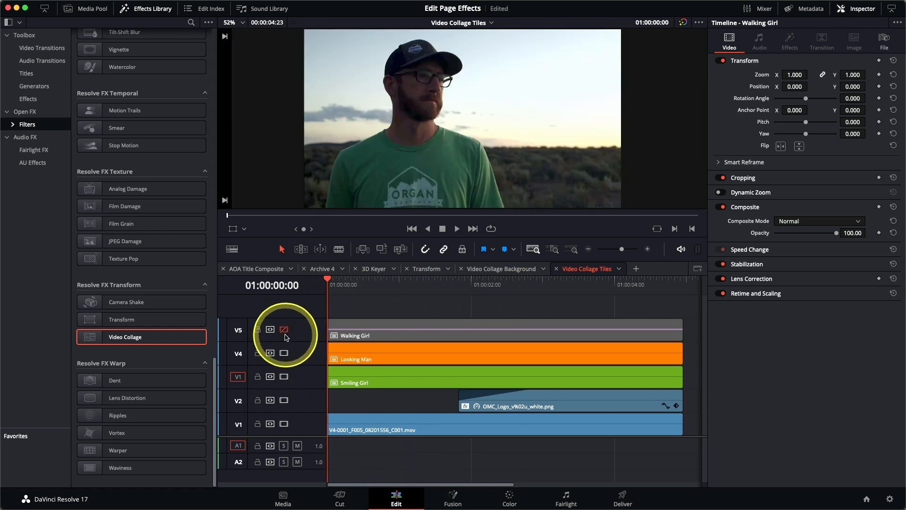
pyautogui.click(284, 329)
pyautogui.moveTo(337, 287)
pyautogui.mouseDown()
pyautogui.moveTo(469, 284)
pyautogui.moveTo(473, 292)
pyautogui.moveTo(330, 289)
pyautogui.mouseUp()
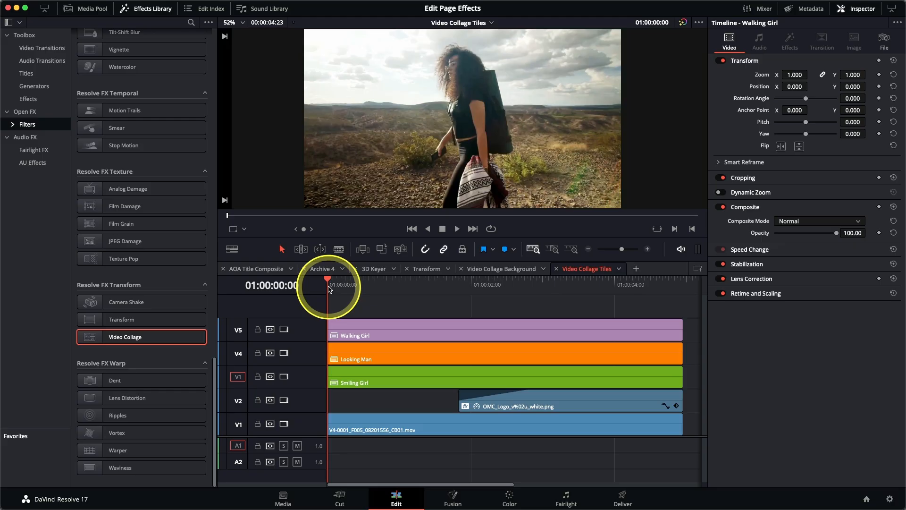
pyautogui.click(284, 329)
pyautogui.click(284, 353)
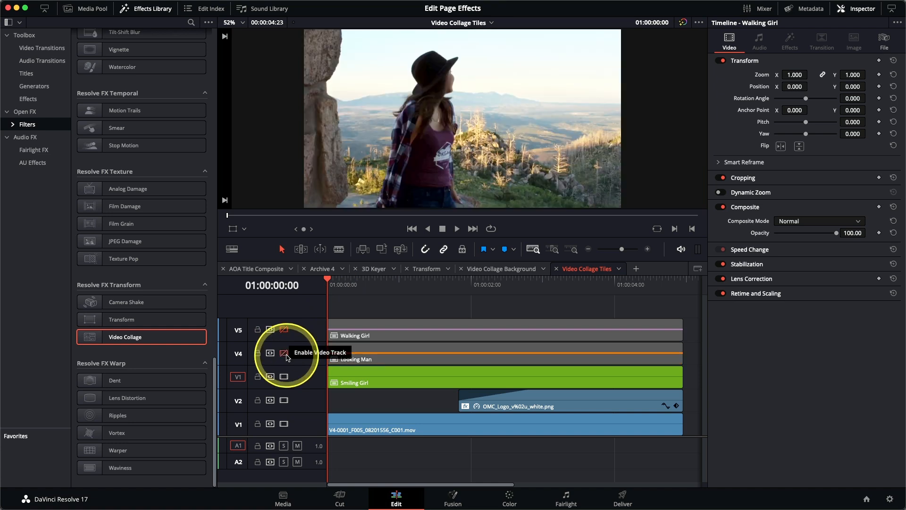
# Apply the Video Collage effect to the Smiling Girl clip, using the Create Tile workflow with Preview Layout enabled.
pyautogui.moveTo(340, 284); pyautogui.dragTo(440, 289)
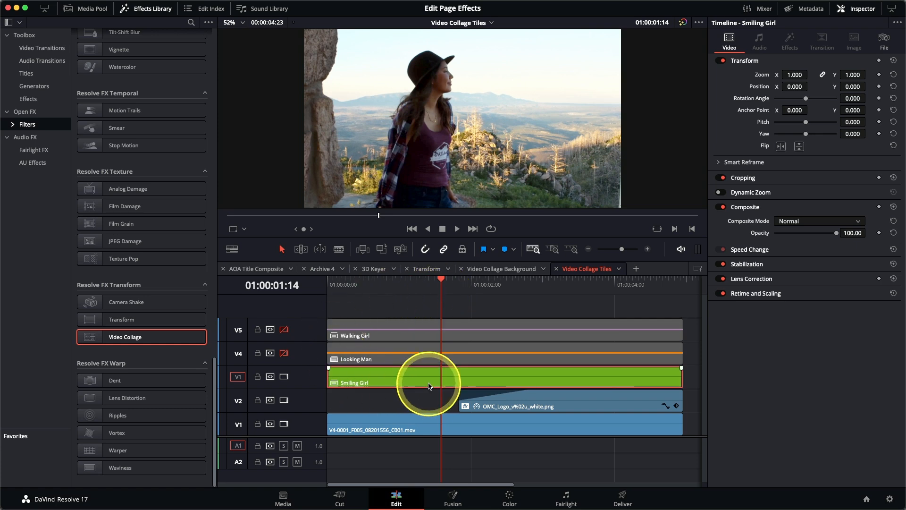
pyautogui.doubleClick(144, 336)
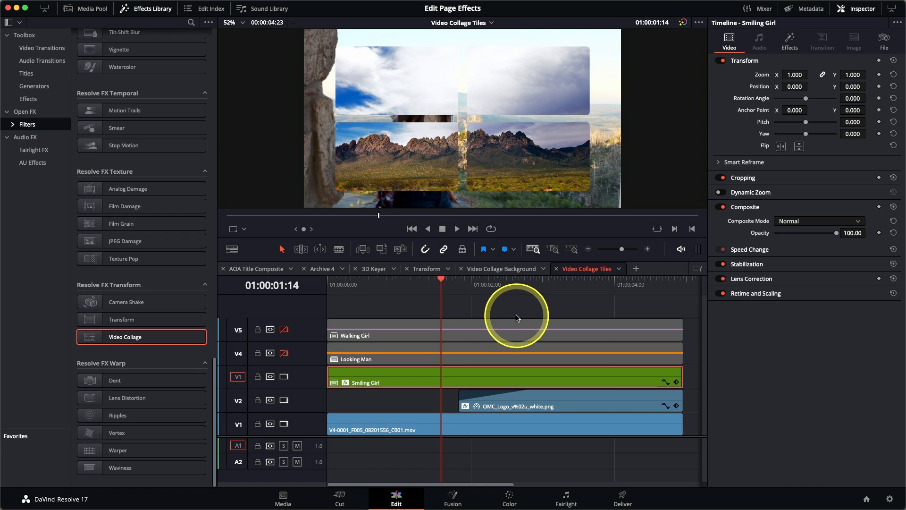
pyautogui.click(790, 49)
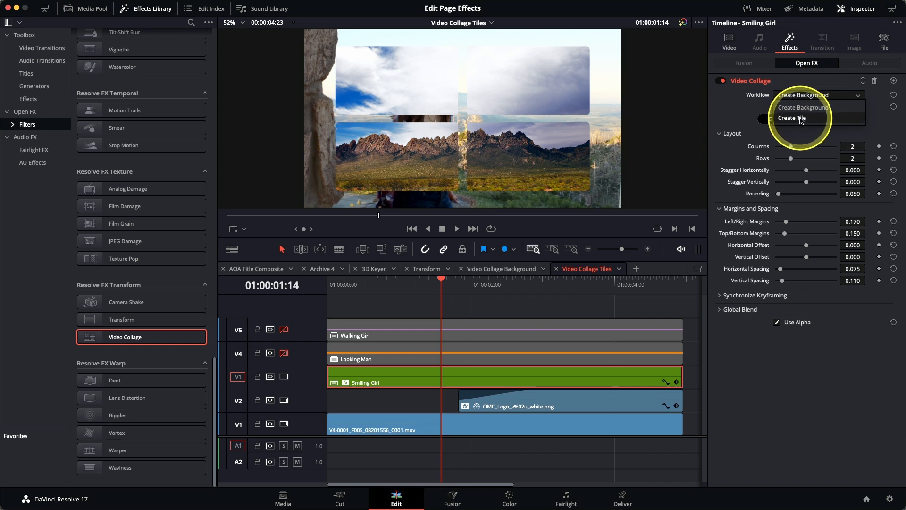
pyautogui.click(800, 118)
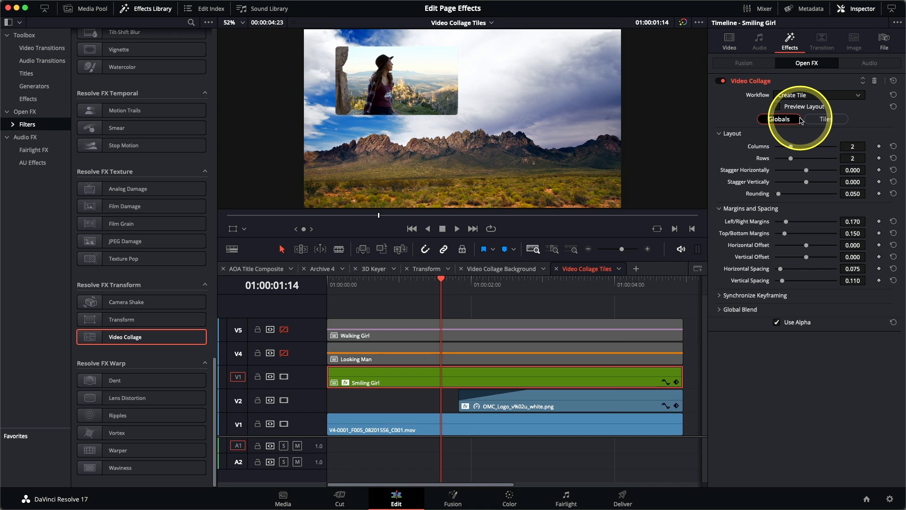
pyautogui.click(777, 107)
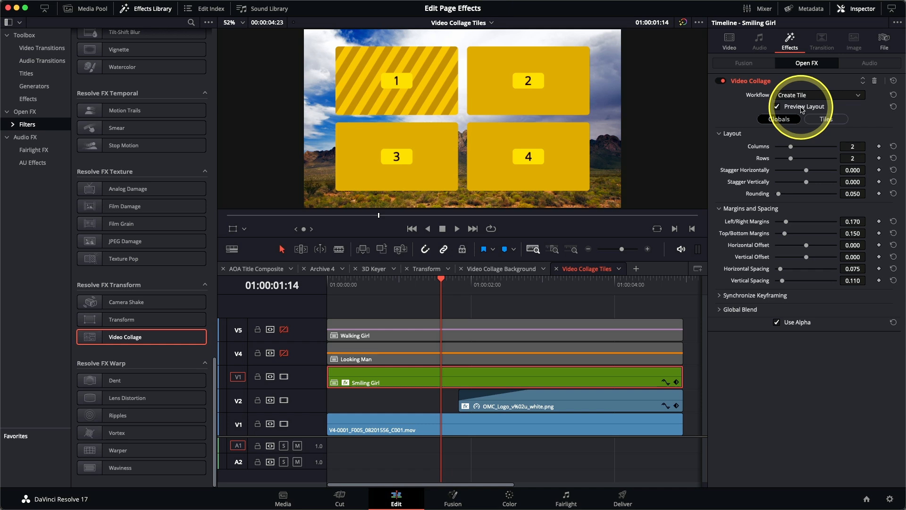
# Lay out the collage as 3 columns by 1 row with rounding 1.000 and vertical offset 0.198.
pyautogui.moveTo(791, 149); pyautogui.dragTo(801, 150)
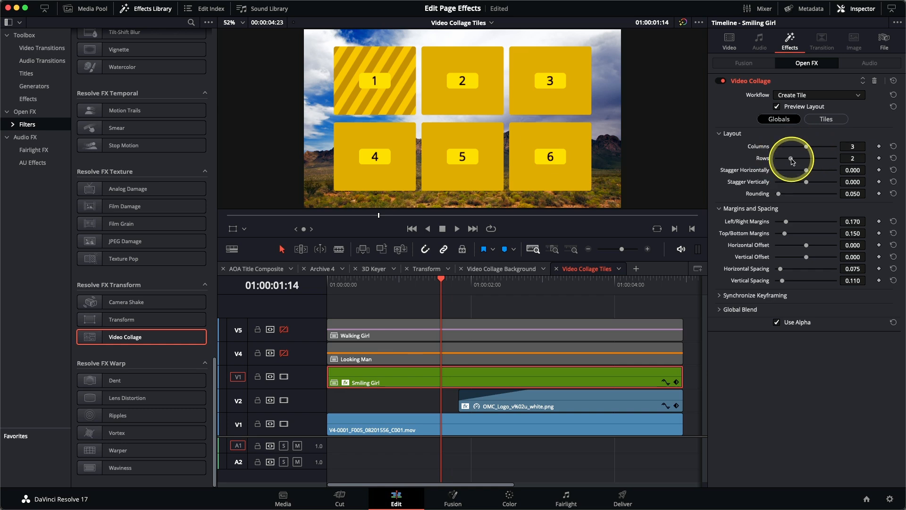
pyautogui.moveTo(790, 159); pyautogui.dragTo(778, 160)
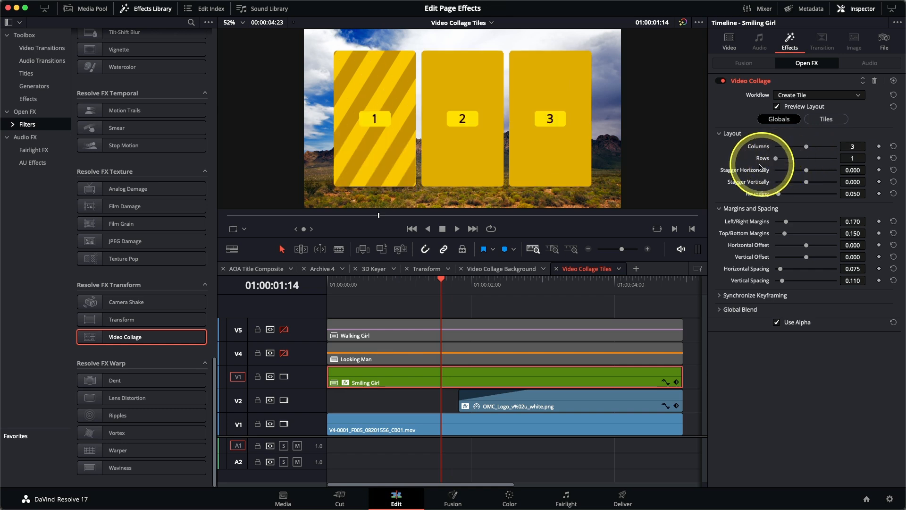
pyautogui.moveTo(779, 197); pyautogui.dragTo(836, 195)
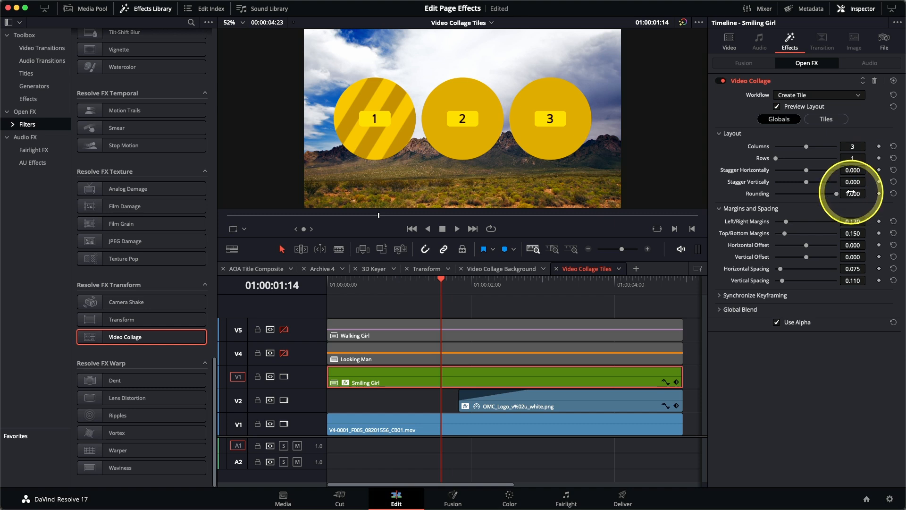
pyautogui.moveTo(807, 261); pyautogui.dragTo(818, 259)
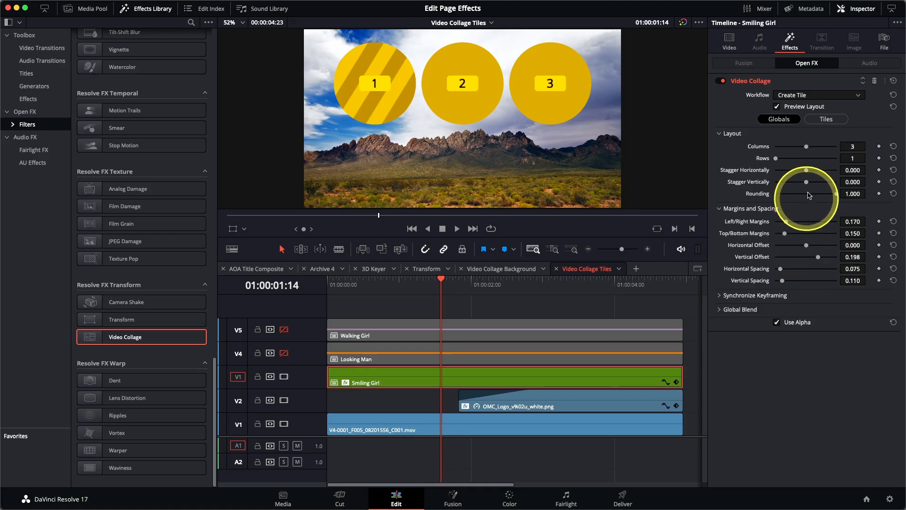
# Style all tiles with a 0.010 border and a near-white tile color of 90% grayscale brightness.
pyautogui.click(823, 120)
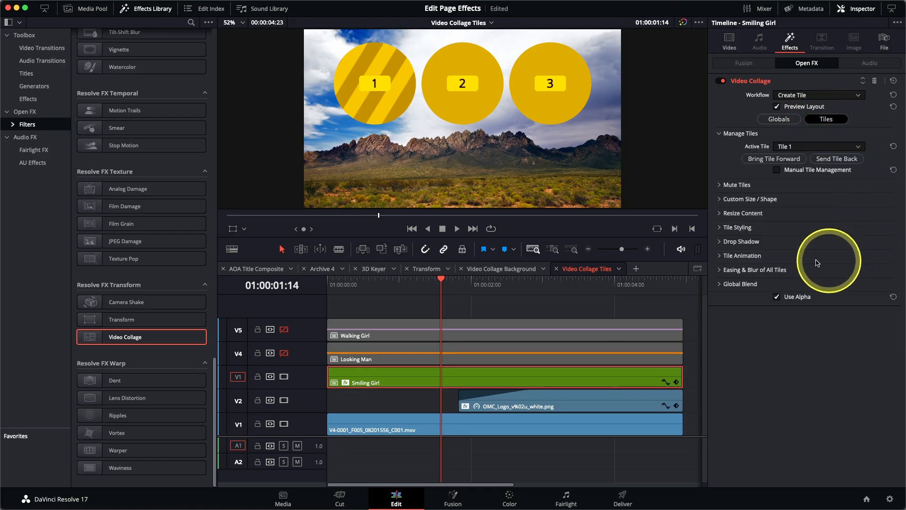
pyautogui.click(721, 228)
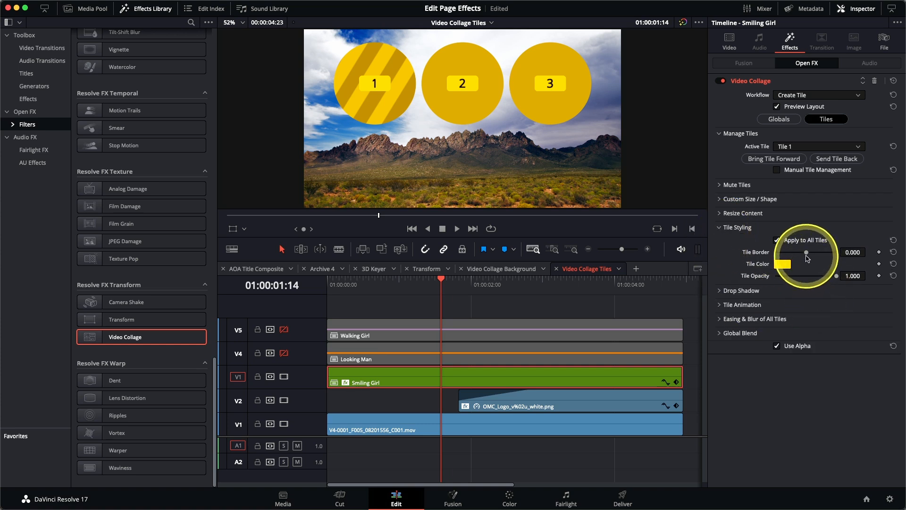
pyautogui.moveTo(807, 255); pyautogui.dragTo(807, 256)
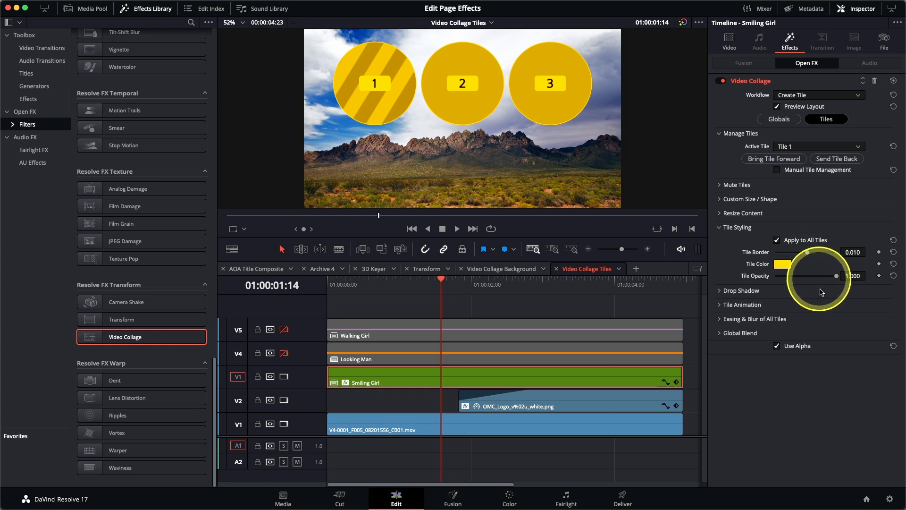
pyautogui.click(782, 264)
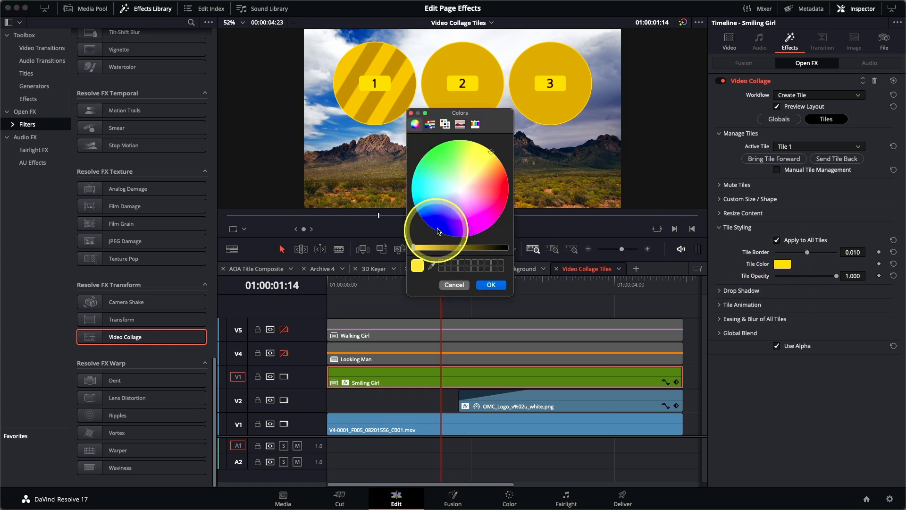
pyautogui.click(429, 124)
pyautogui.click(479, 166)
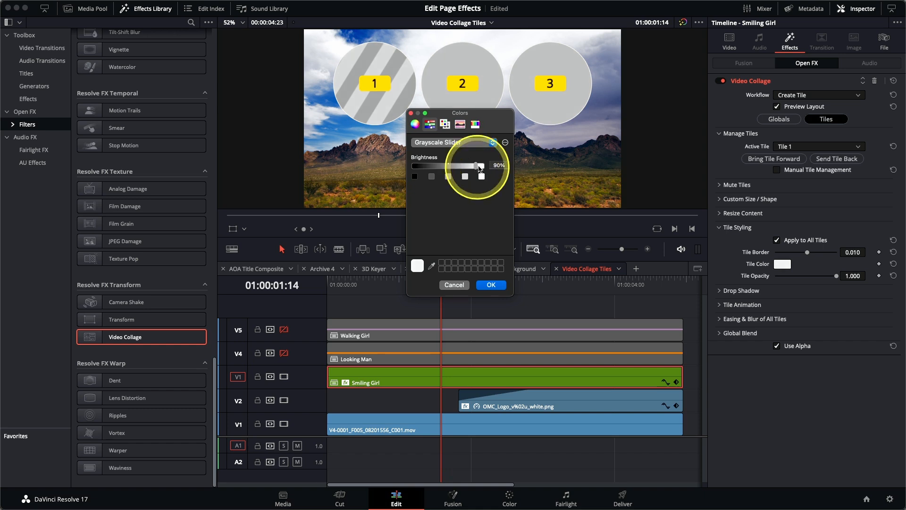
pyautogui.click(493, 286)
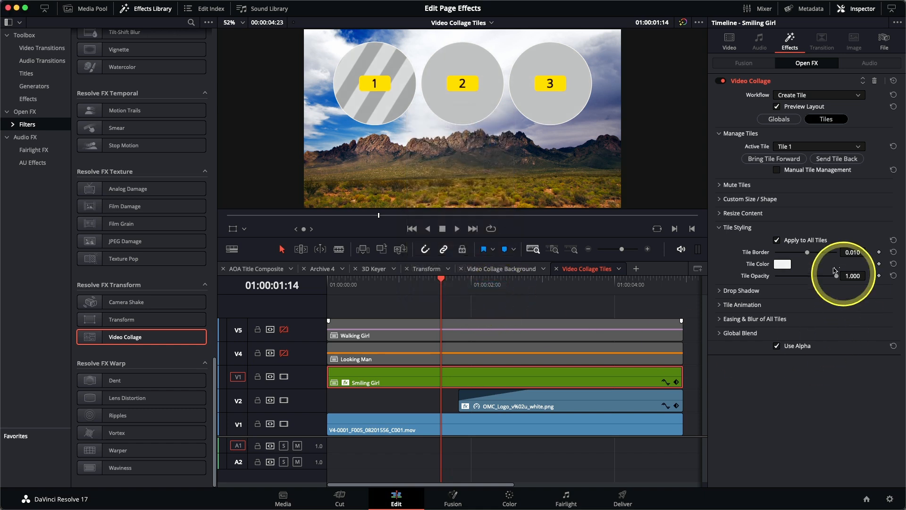
# Give all tiles a drop shadow with strength 0.581, drop angle 87.8, drop distance 0.042 and blur 0.628.
pyautogui.click(719, 291)
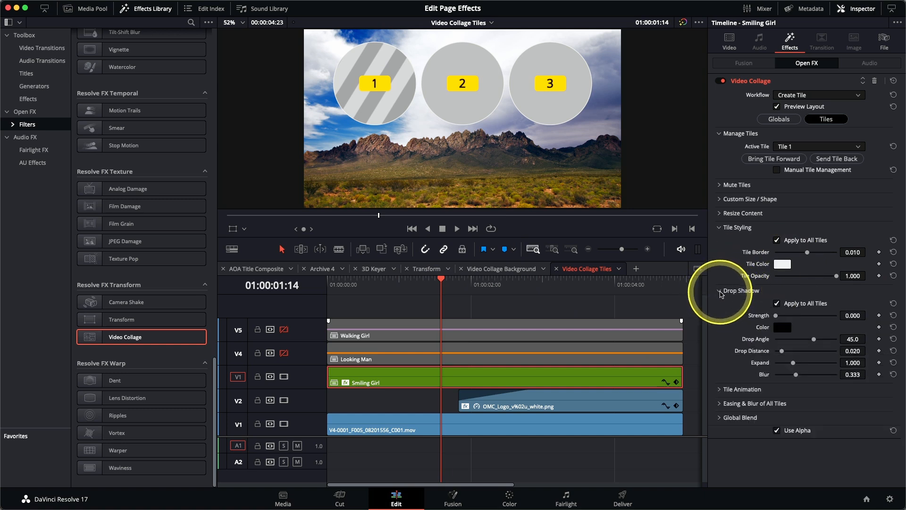
pyautogui.moveTo(775, 315); pyautogui.dragTo(794, 317)
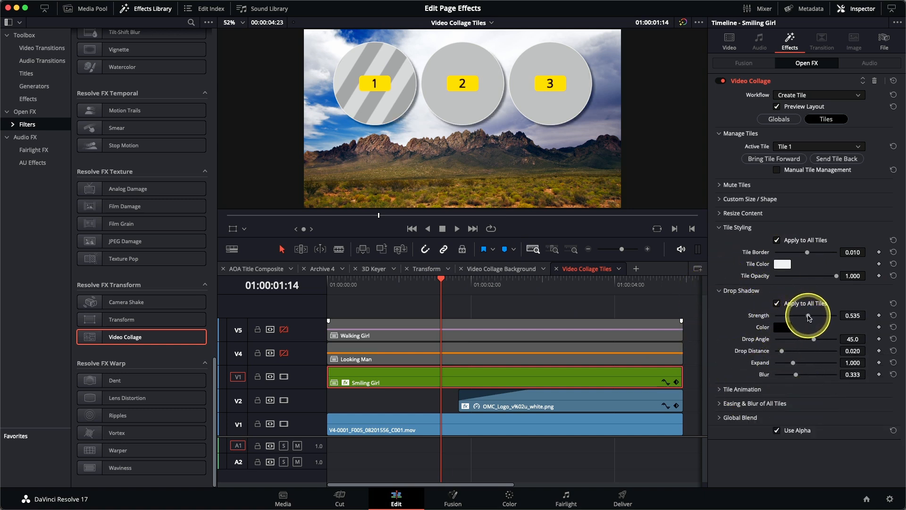
pyautogui.moveTo(813, 343); pyautogui.dragTo(824, 342)
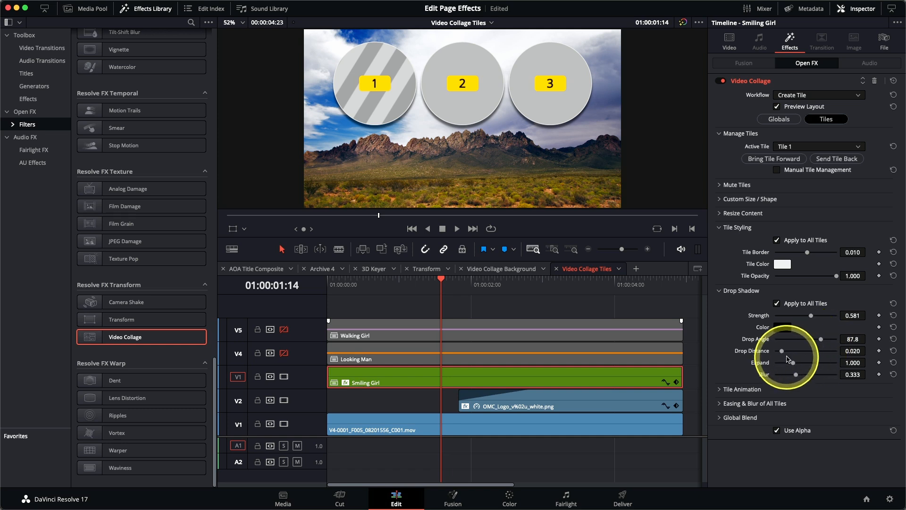
pyautogui.moveTo(781, 353); pyautogui.dragTo(797, 376)
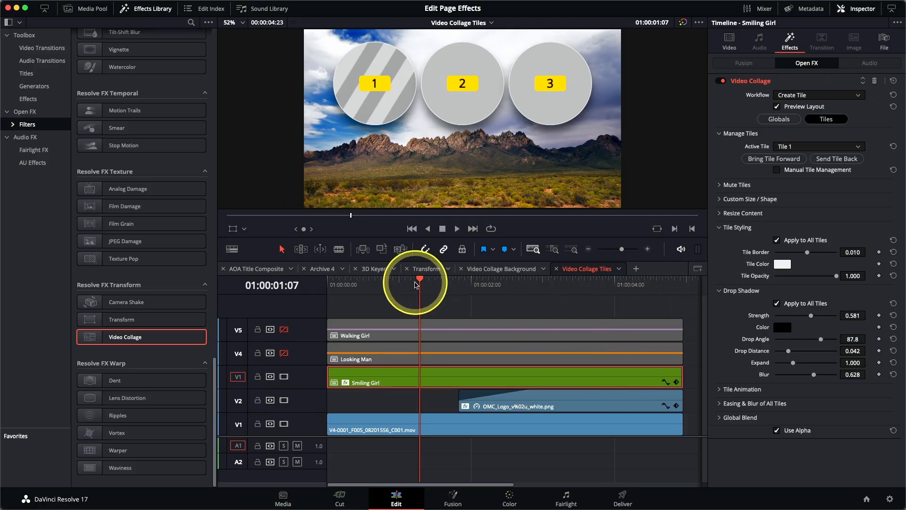
# Animate all tiles with Fly Up, keyframing Fly Progress at 0.000 at 01:00:02:02 and 0.550 at the timeline start, and play the result.
pyautogui.moveTo(420, 284); pyautogui.dragTo(481, 296)
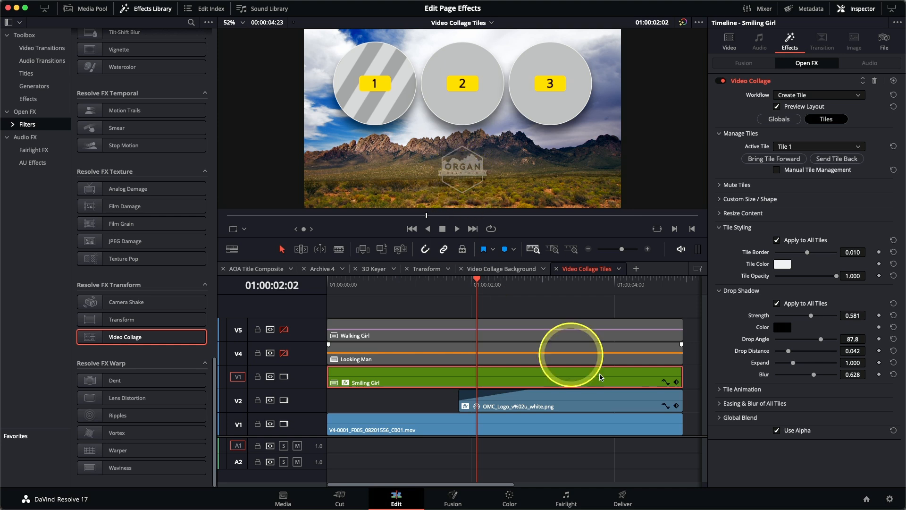
pyautogui.click(719, 390)
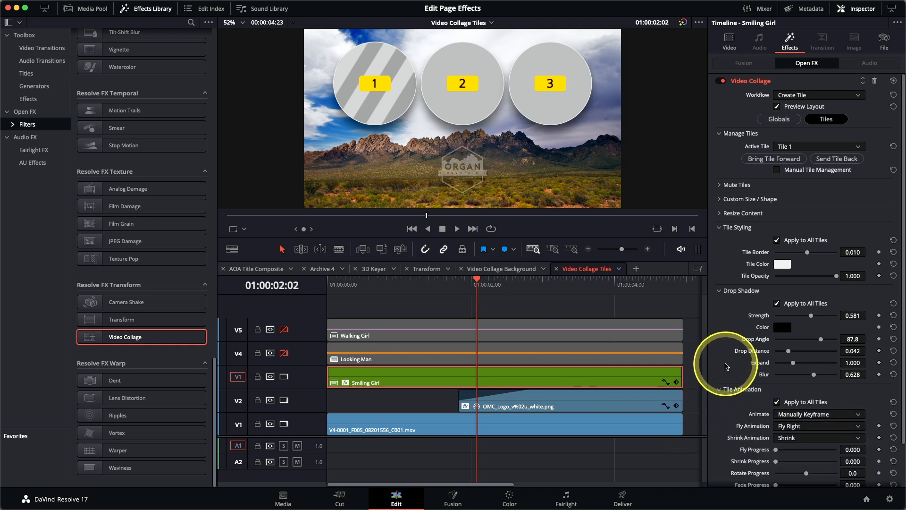
pyautogui.scroll(-2, 726, 366)
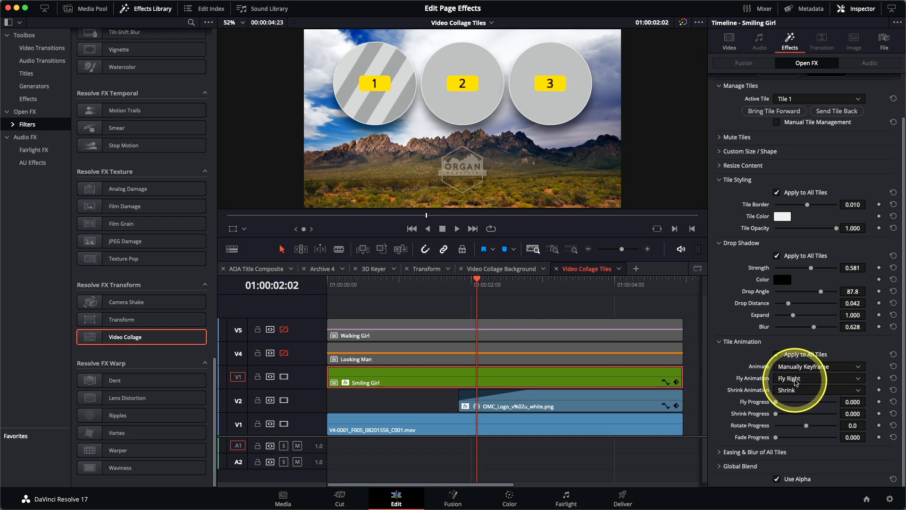
pyautogui.click(796, 379)
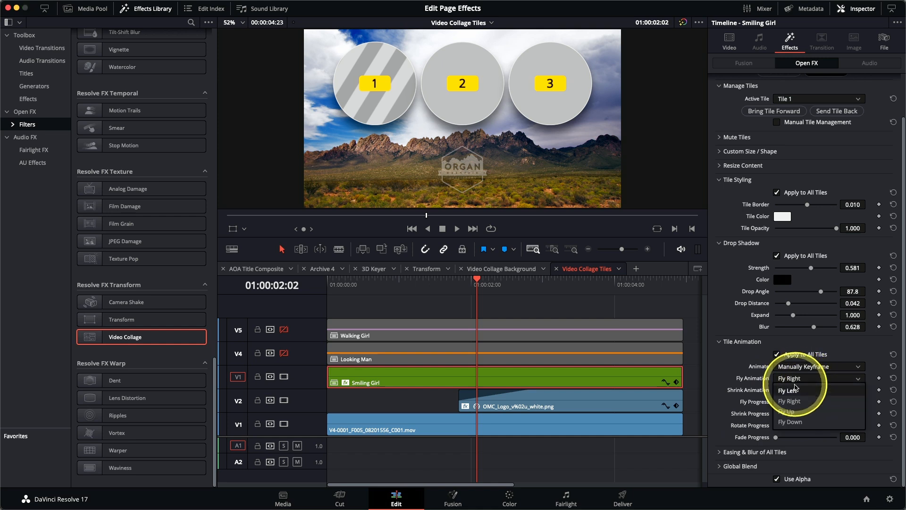
pyautogui.click(796, 412)
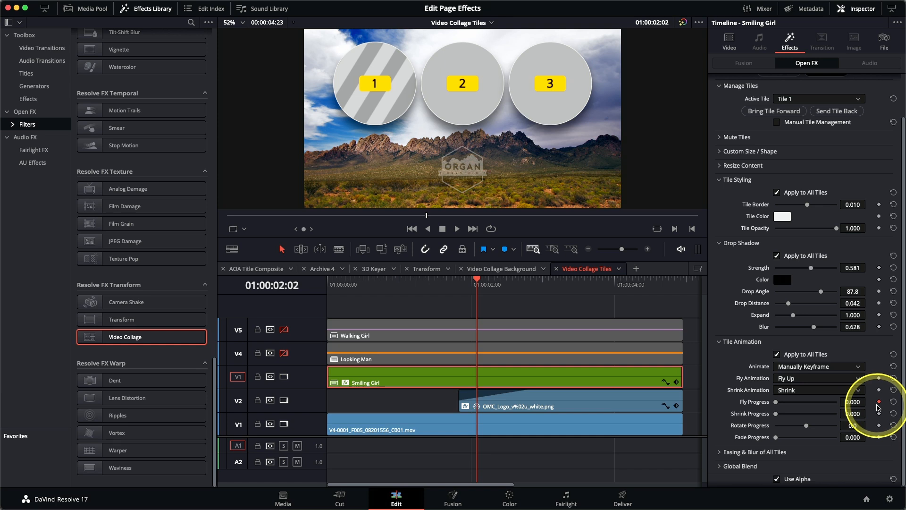
pyautogui.press('Home')
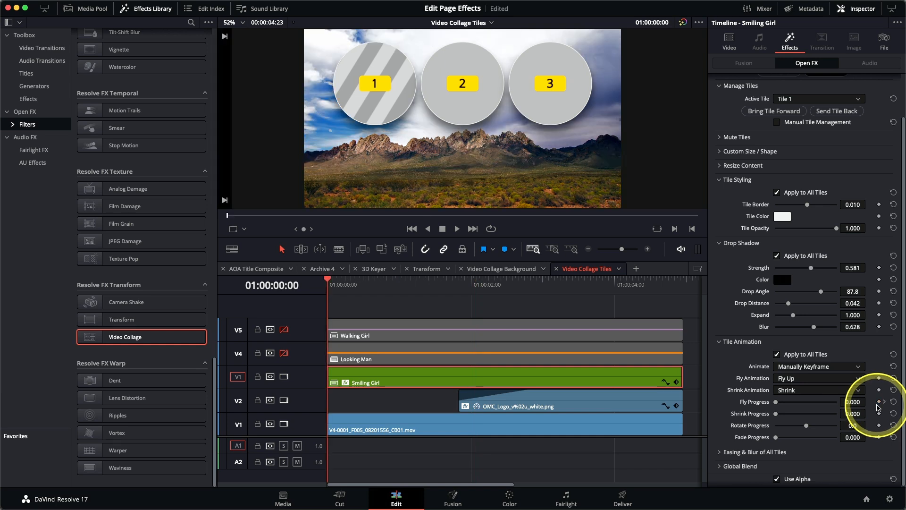
pyautogui.moveTo(776, 405); pyautogui.dragTo(809, 405)
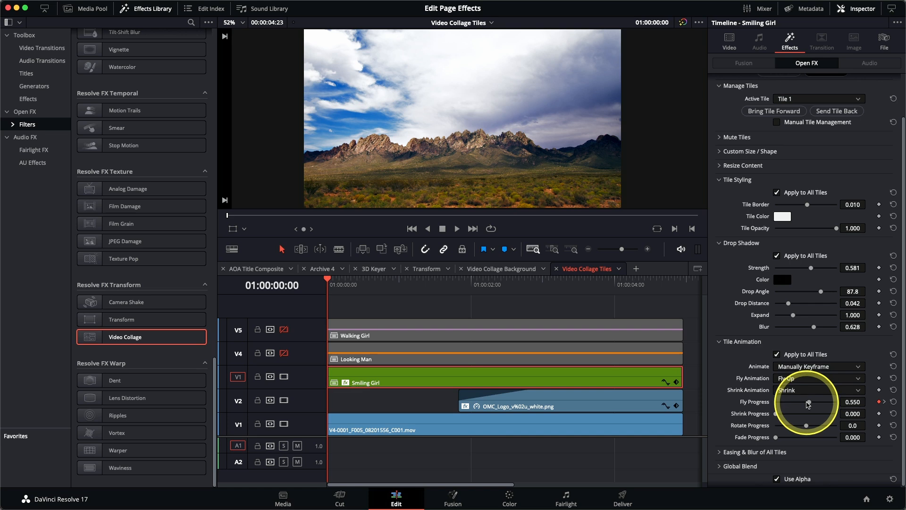
pyautogui.press('space')
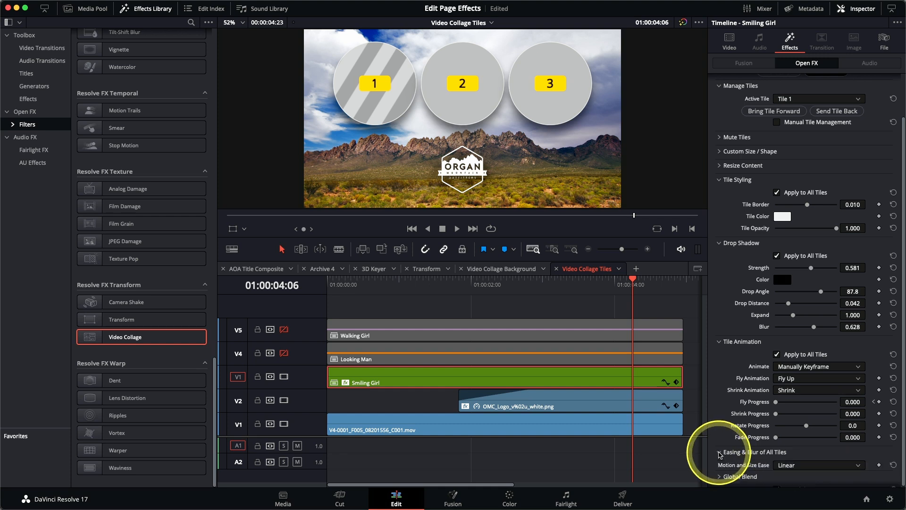
# Set the tile animation easing to Out with an ease amount of 0.666 and play the result from the timeline start.
pyautogui.click(719, 453)
pyautogui.scroll(-2, 722, 446)
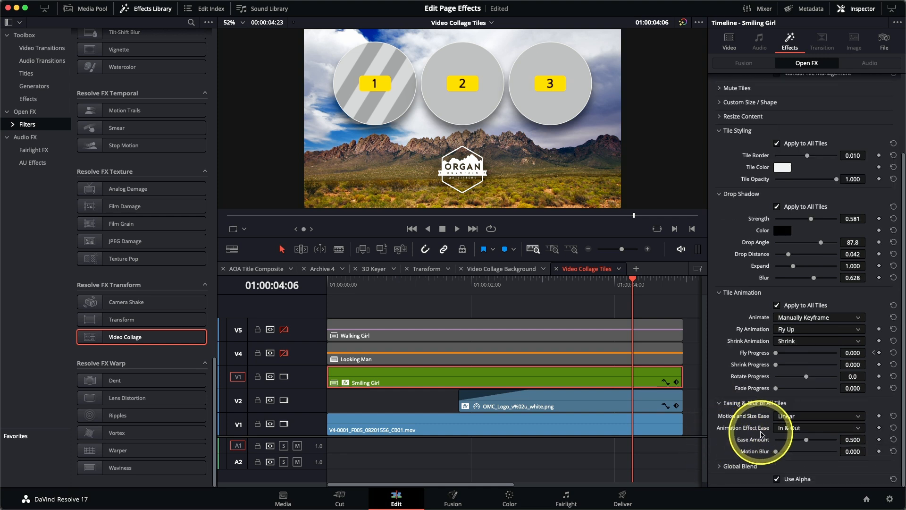
pyautogui.click(798, 427)
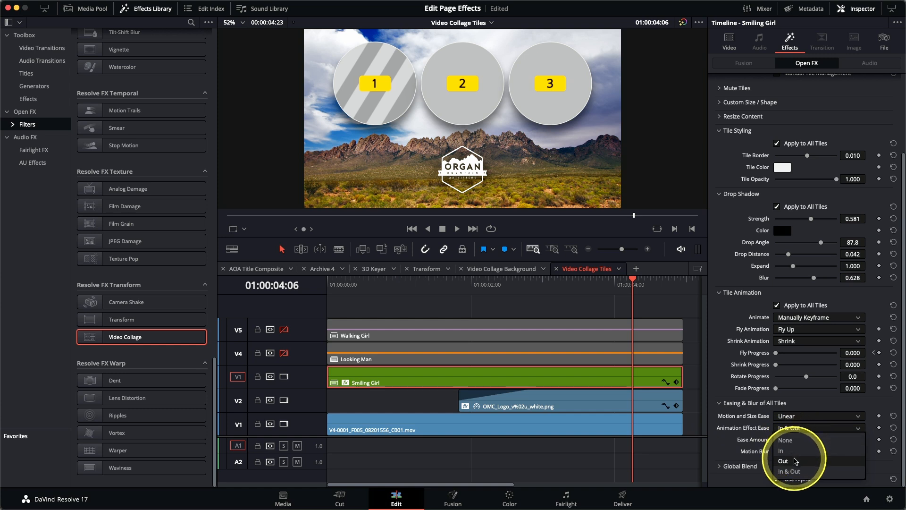
pyautogui.click(796, 461)
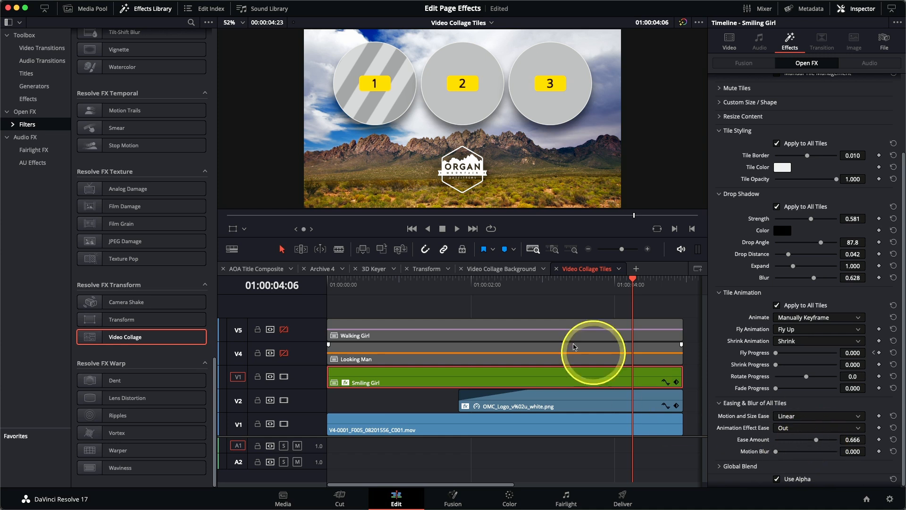
pyautogui.moveTo(387, 284); pyautogui.dragTo(317, 297)
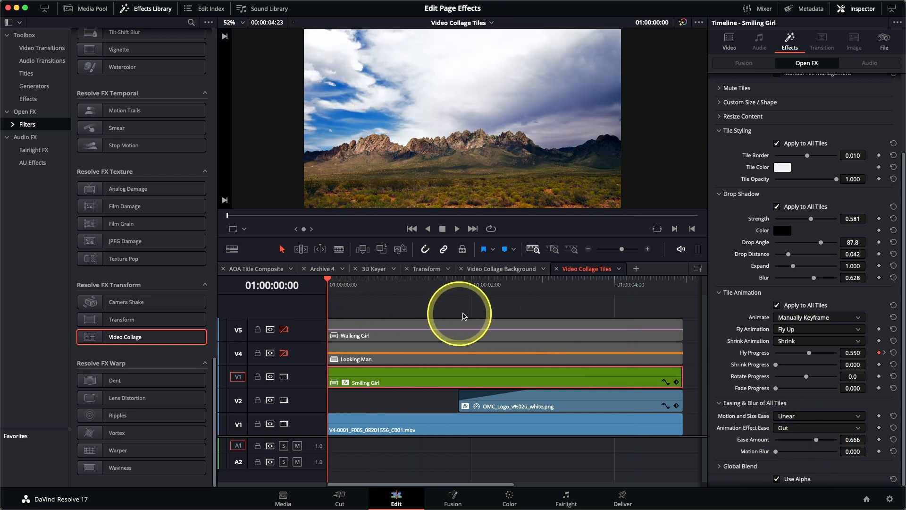
pyautogui.press('space')
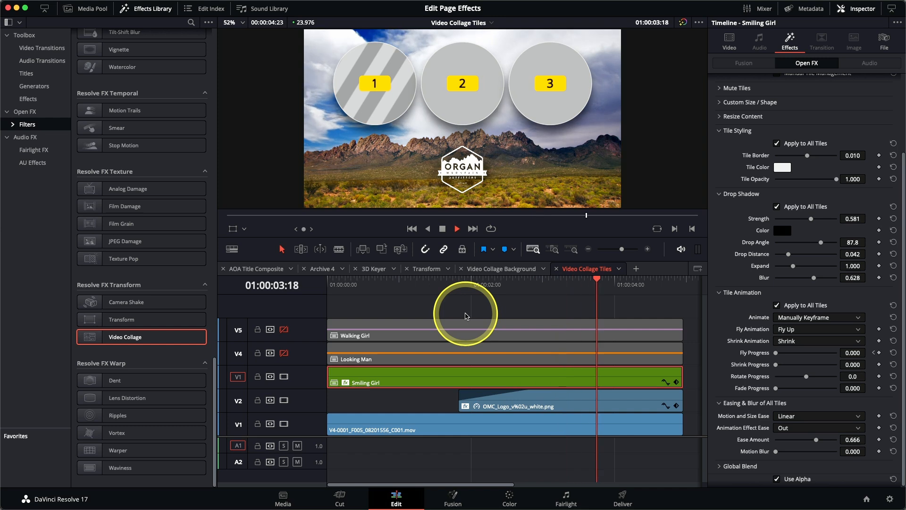
pyautogui.press('space')
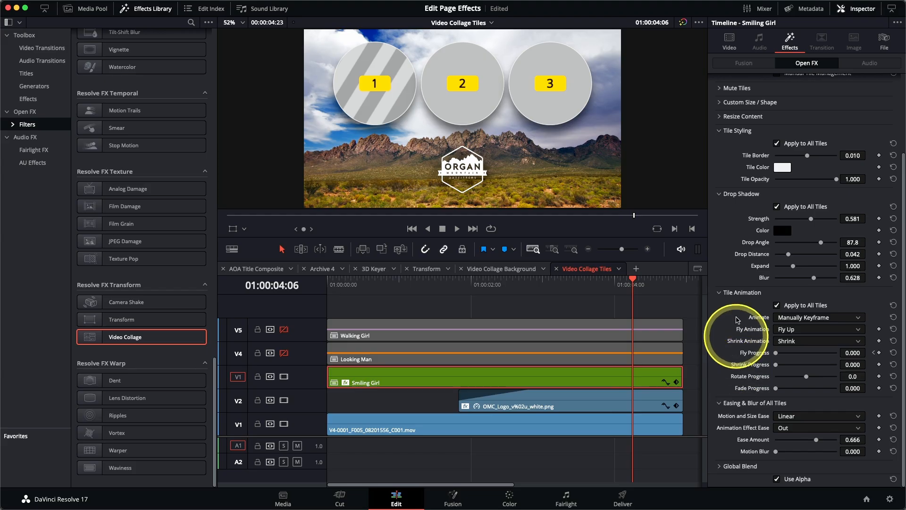
# Turn off the layout preview and set the Smiling Girl tile's content pan and tilt to 0.085 each.
pyautogui.scroll(4, 741, 243)
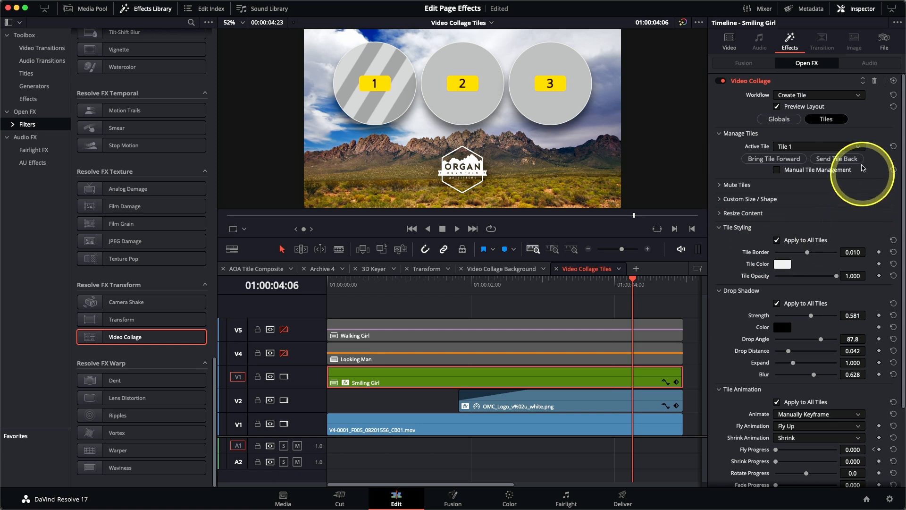
pyautogui.click(798, 109)
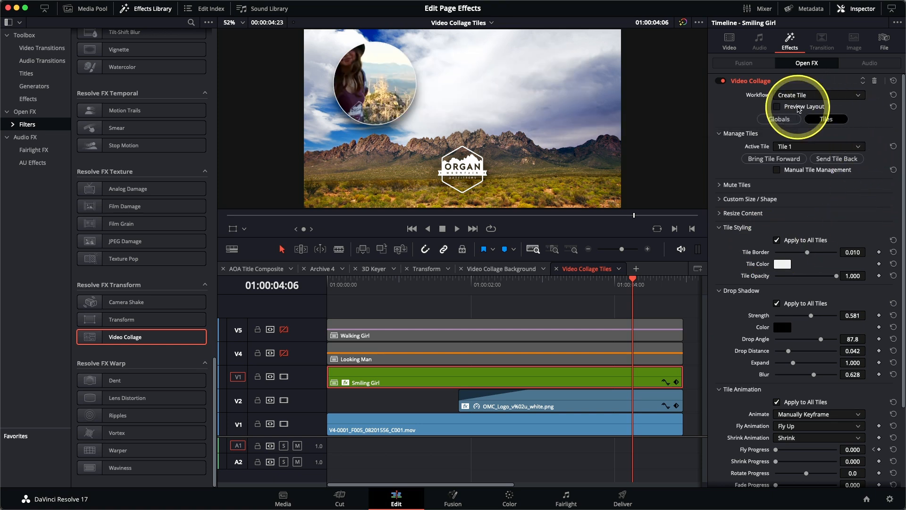
pyautogui.click(719, 213)
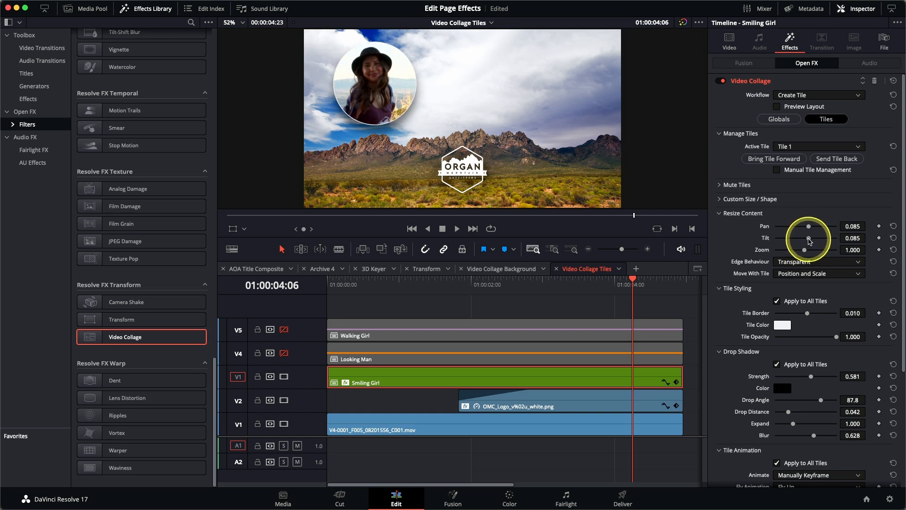
# Play the Smiling Girl tile animation from the timeline start and set its motion blur to 0.837.
pyautogui.moveTo(438, 291); pyautogui.dragTo(305, 288)
pyautogui.press('space')
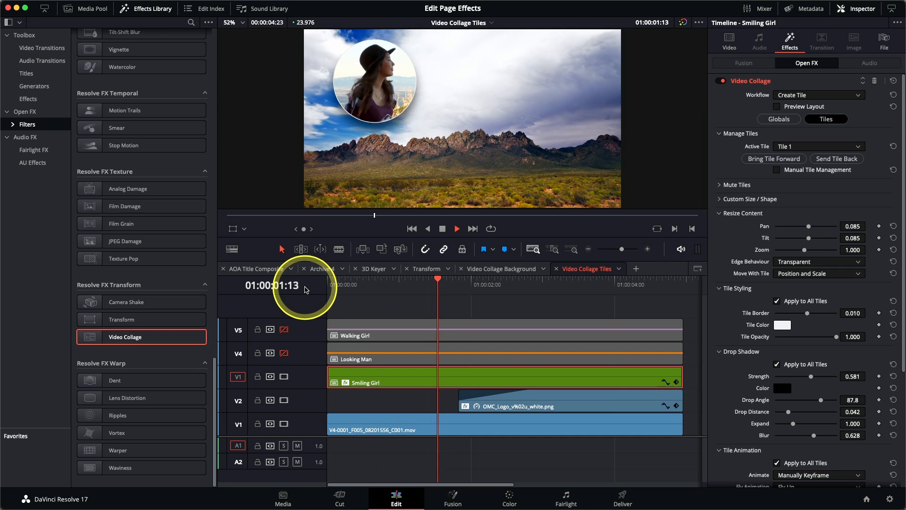
pyautogui.press('space')
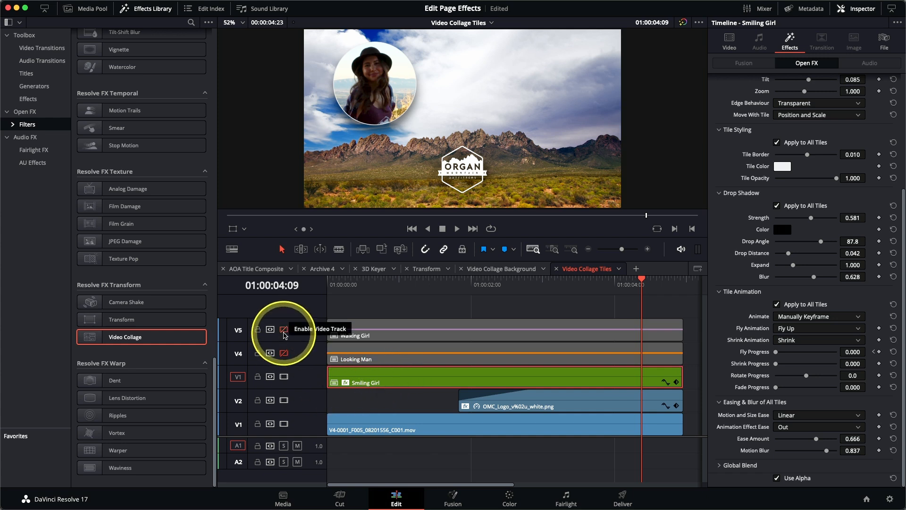
# Enable video track V4 and paste only the Plugins attribute from Smiling Girl onto the Looking Man clip.
pyautogui.click(284, 353)
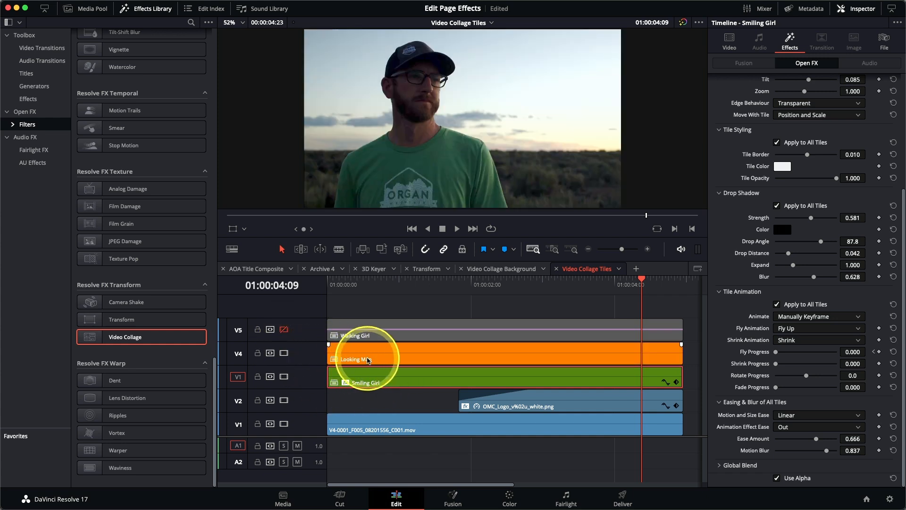
pyautogui.click(368, 360)
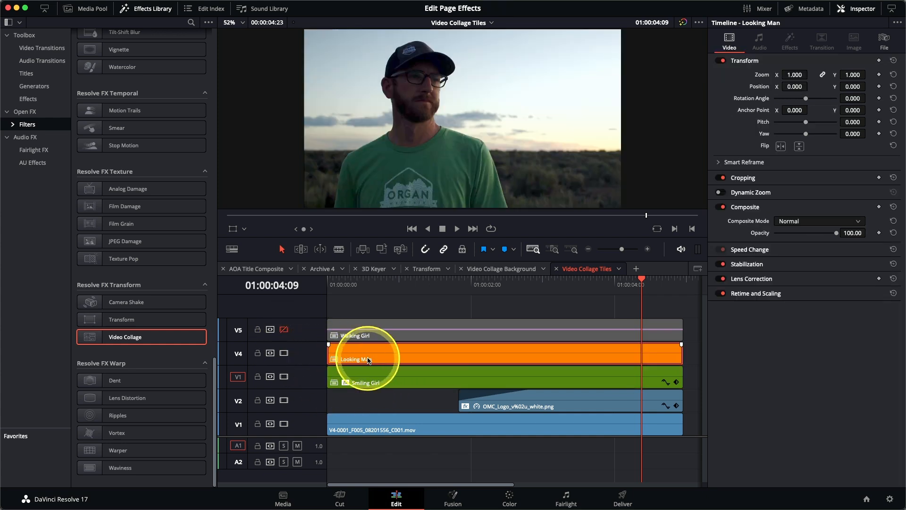
pyautogui.hotkey('alt', 'v')
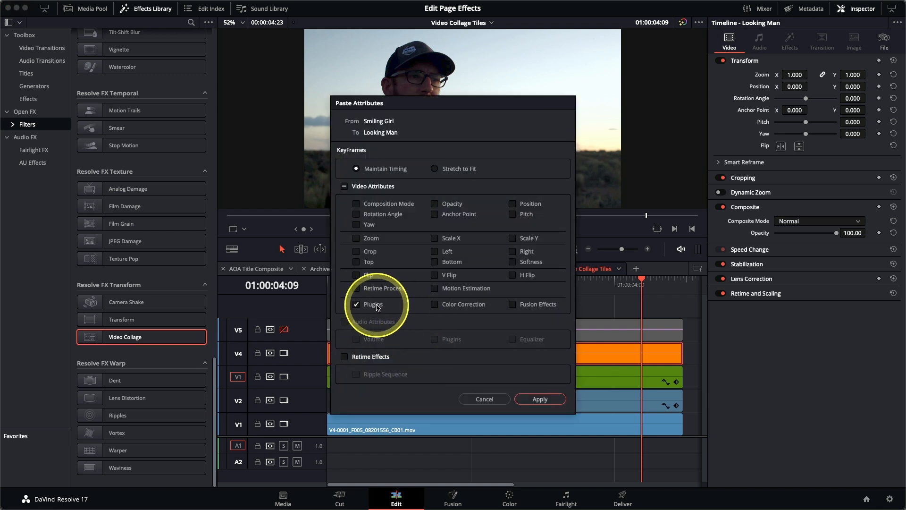
pyautogui.click(541, 400)
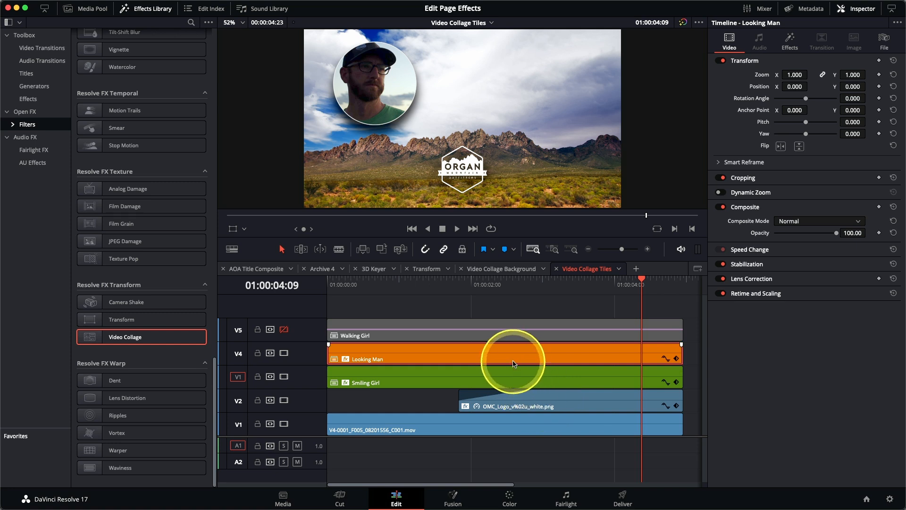
# Assign Looking Man to Tile 2 and resize its content to pan 0.070, tilt 0.023 and zoom 0.704.
pyautogui.click(513, 363)
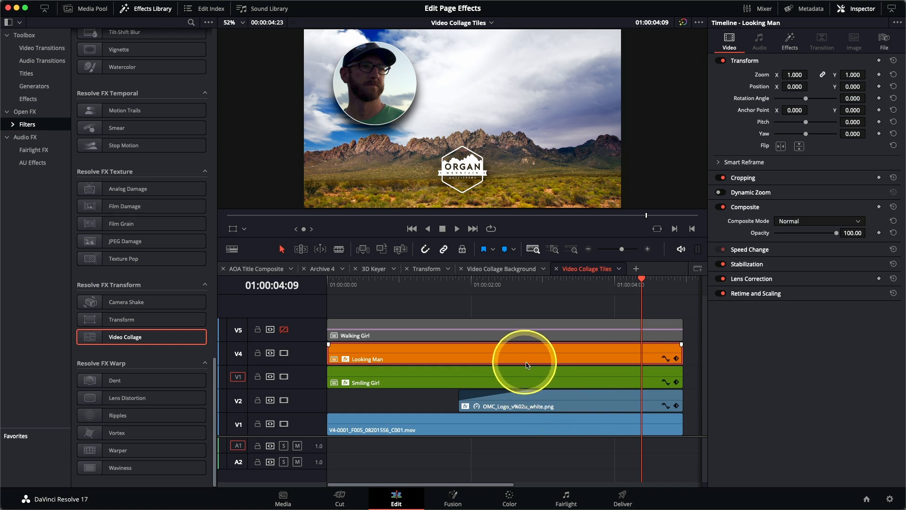
pyautogui.click(789, 37)
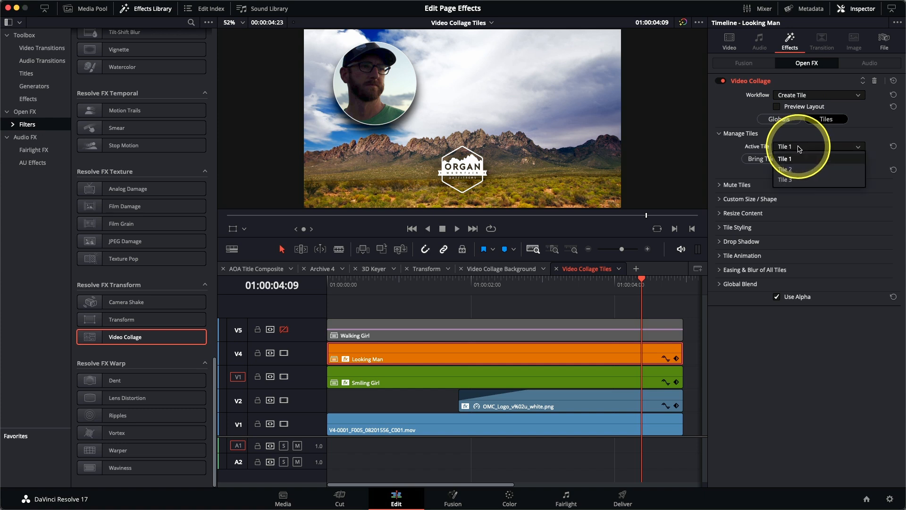
pyautogui.click(798, 170)
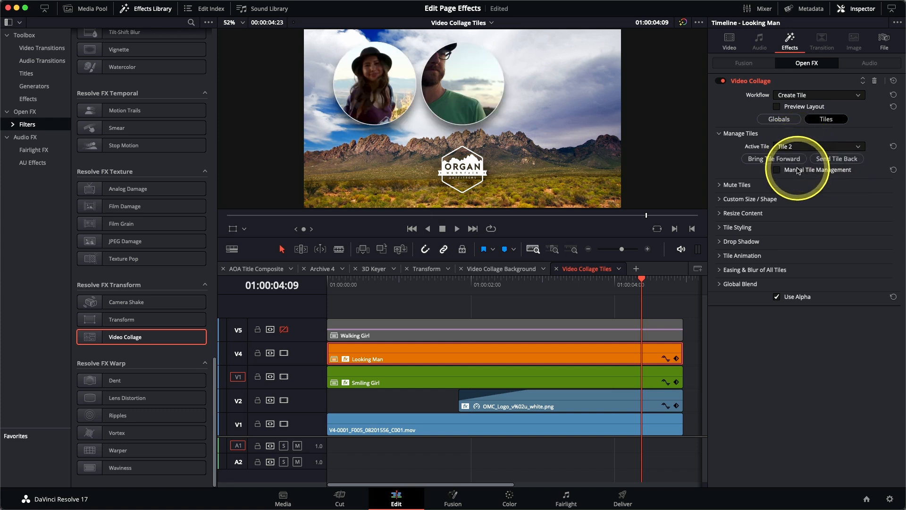
pyautogui.click(721, 213)
pyautogui.moveTo(806, 227); pyautogui.dragTo(810, 226)
pyautogui.moveTo(807, 241)
pyautogui.mouseDown()
pyautogui.moveTo(809, 228)
pyautogui.moveTo(796, 252)
pyautogui.moveTo(808, 241)
pyautogui.mouseUp()
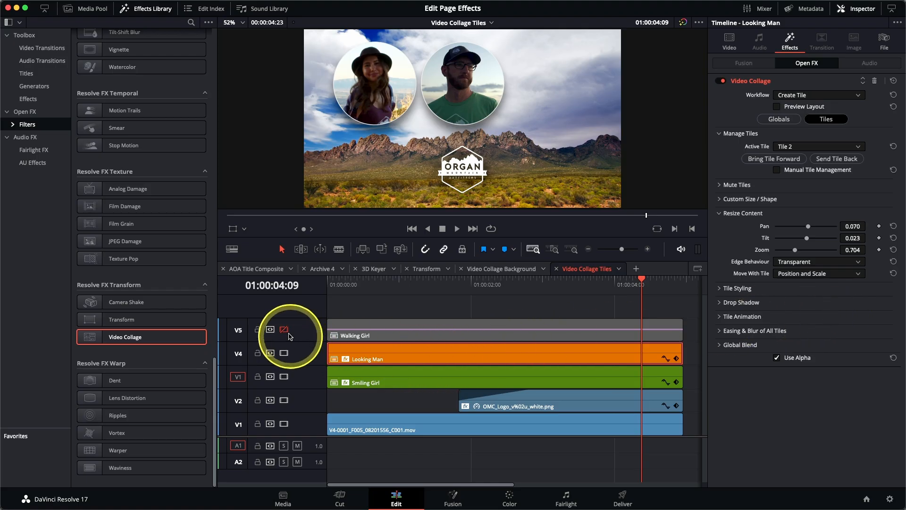
# Enable video track V5 and paste only the Plugins attribute from Smiling Girl onto the Walking Girl clip.
pyautogui.click(283, 329)
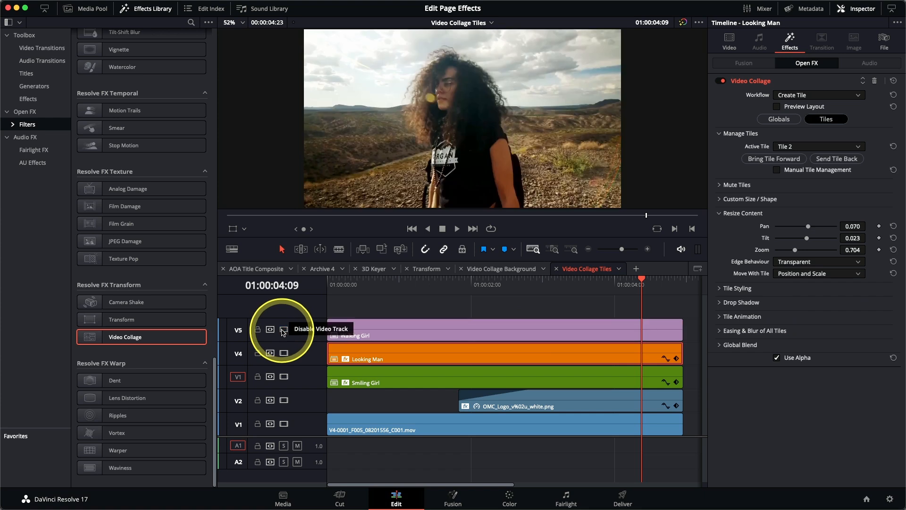
pyautogui.click(437, 329)
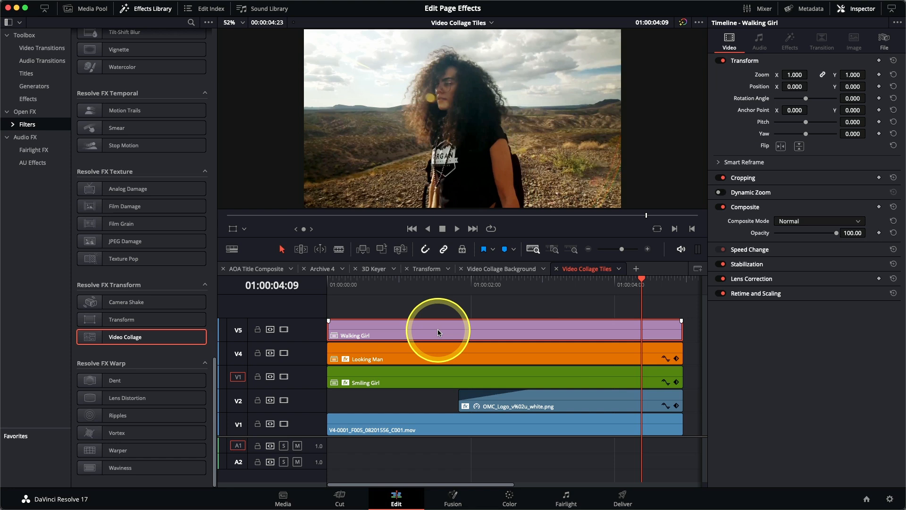
pyautogui.hotkey('alt', 'v')
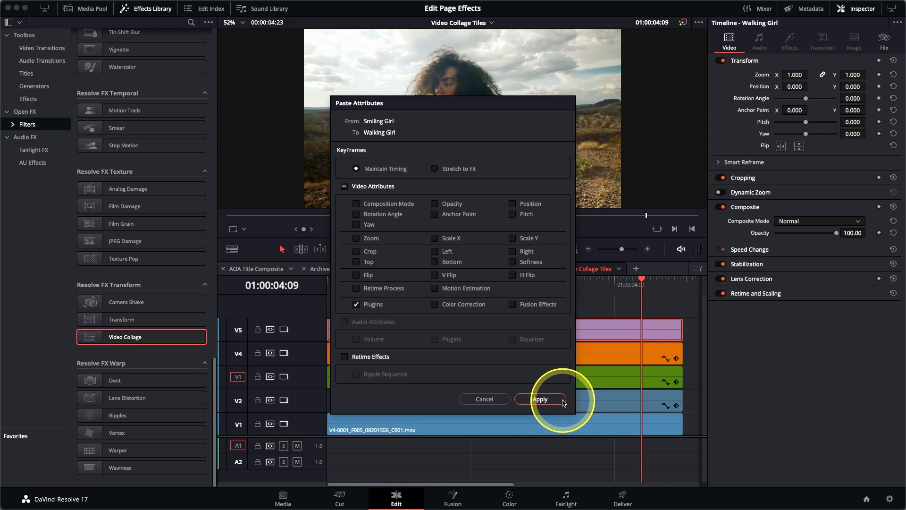
pyautogui.click(539, 400)
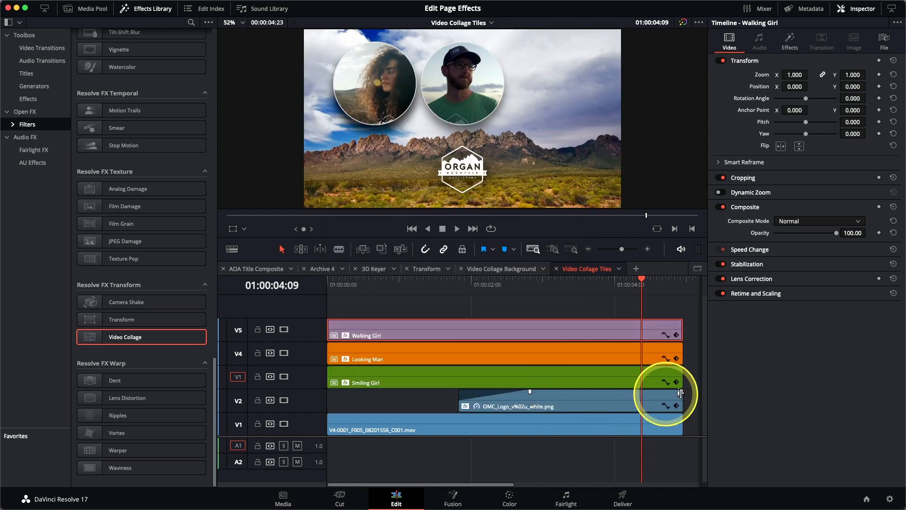
# Assign Walking Girl to Tile 3 with a content zoom of 0.645 and play the collage from the timeline start.
pyautogui.click(790, 45)
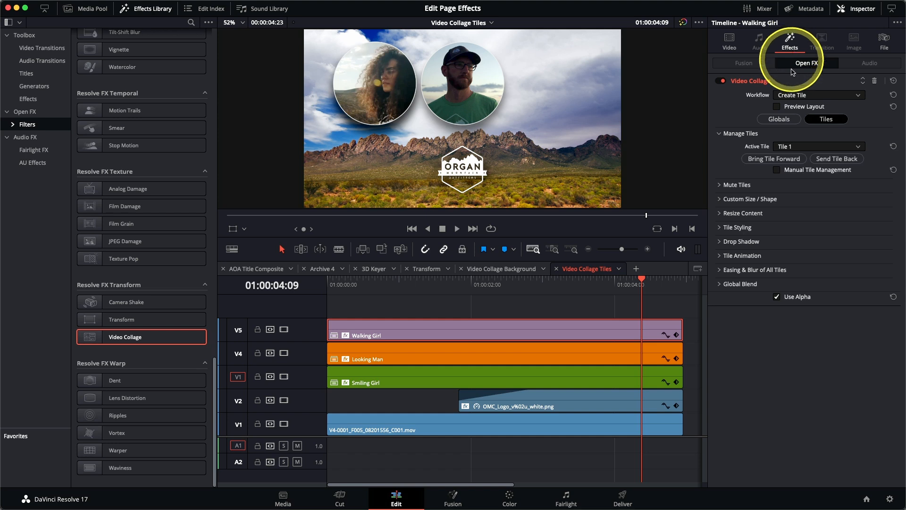
pyautogui.click(796, 150)
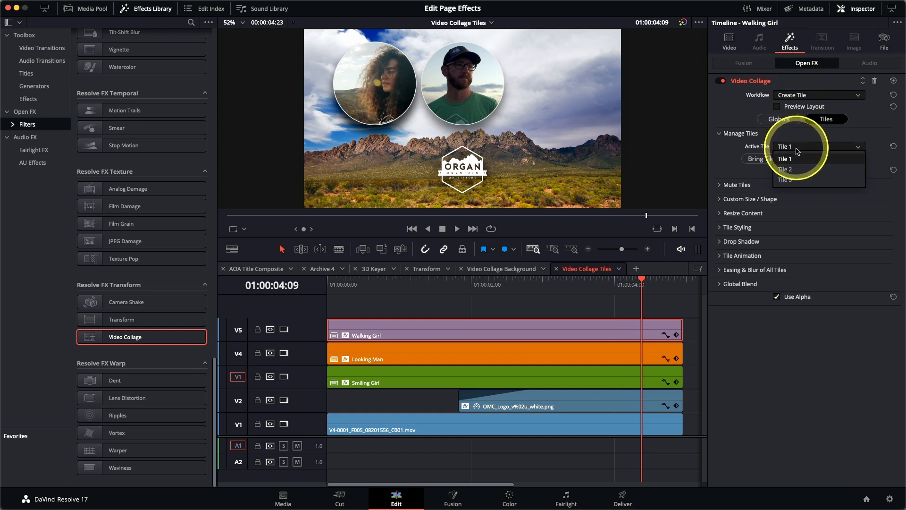
pyautogui.click(798, 180)
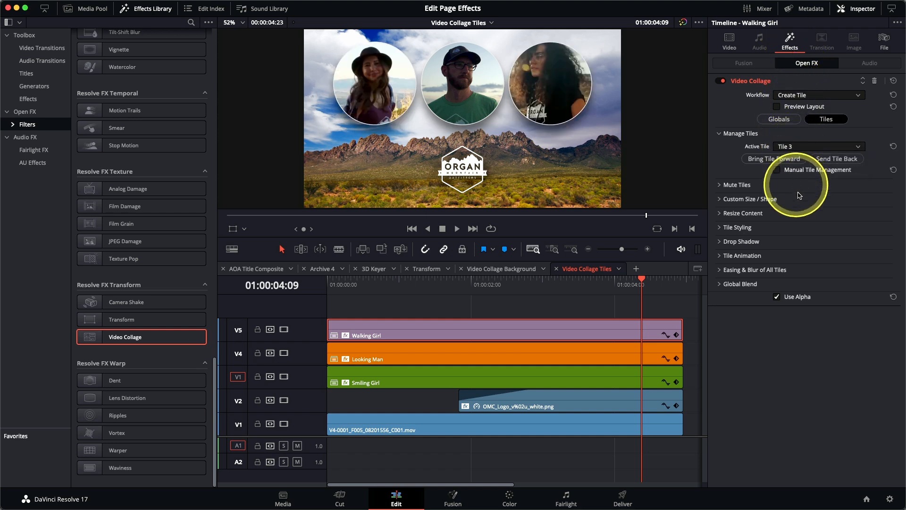
pyautogui.click(718, 213)
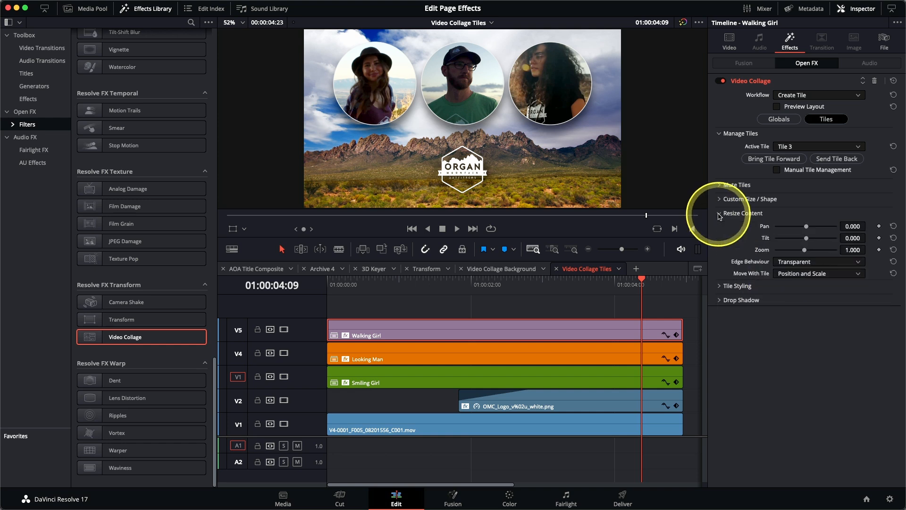
pyautogui.moveTo(806, 251); pyautogui.dragTo(792, 257)
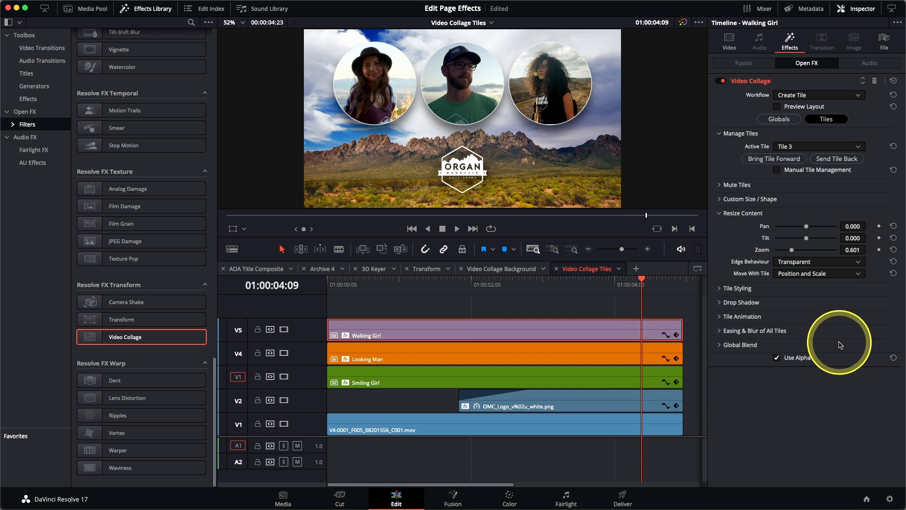
pyautogui.moveTo(792, 250); pyautogui.dragTo(793, 251)
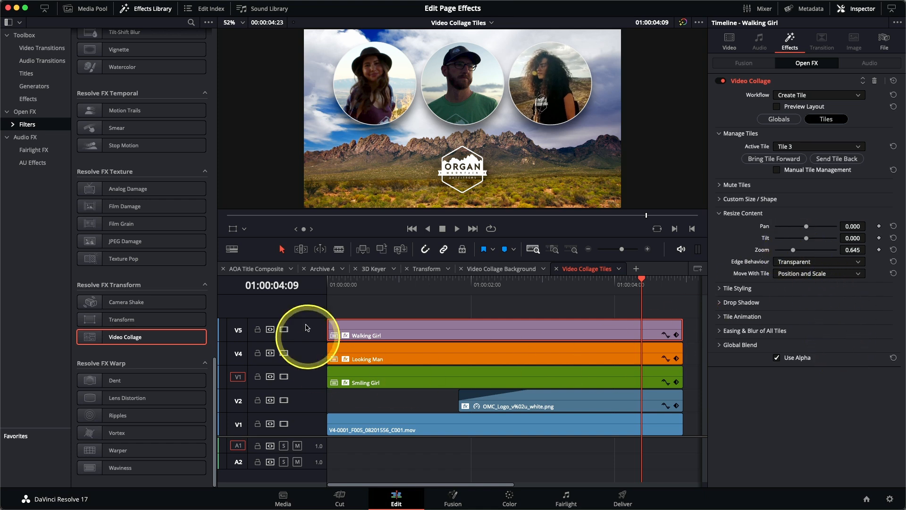
pyautogui.moveTo(346, 278); pyautogui.dragTo(302, 291)
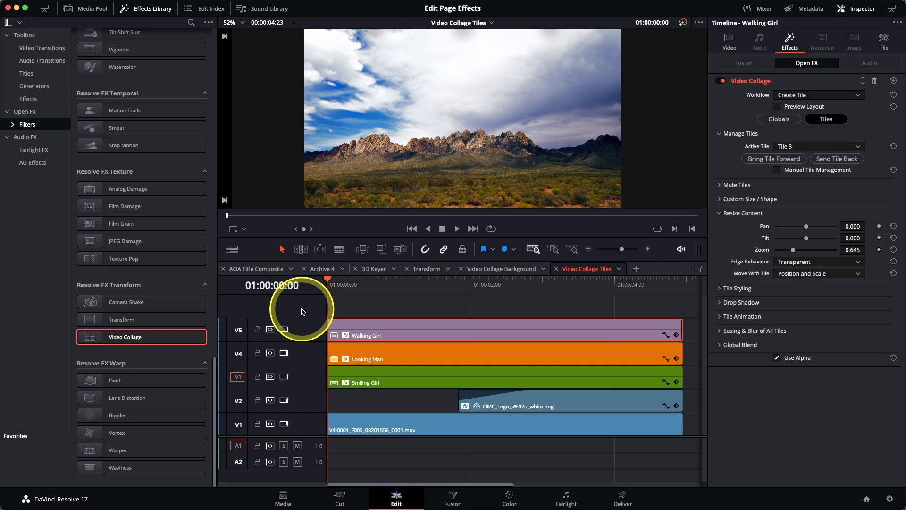
pyautogui.press('space')
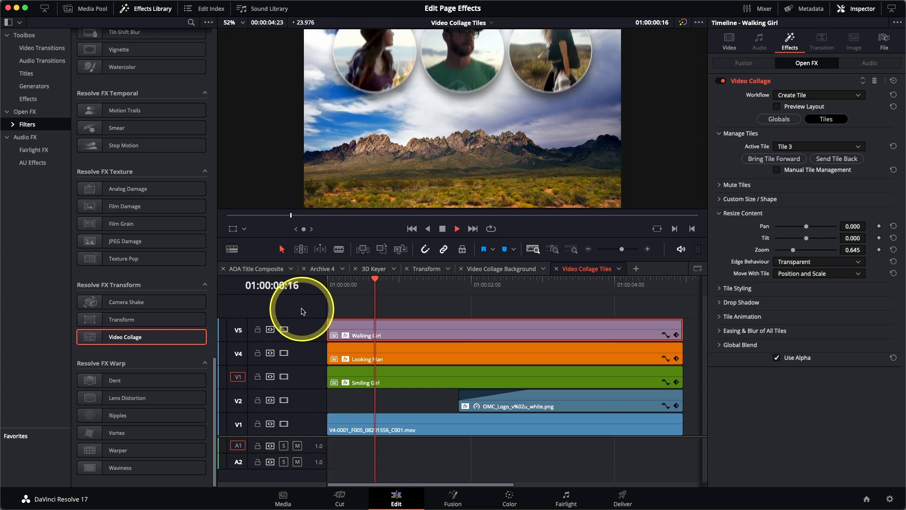